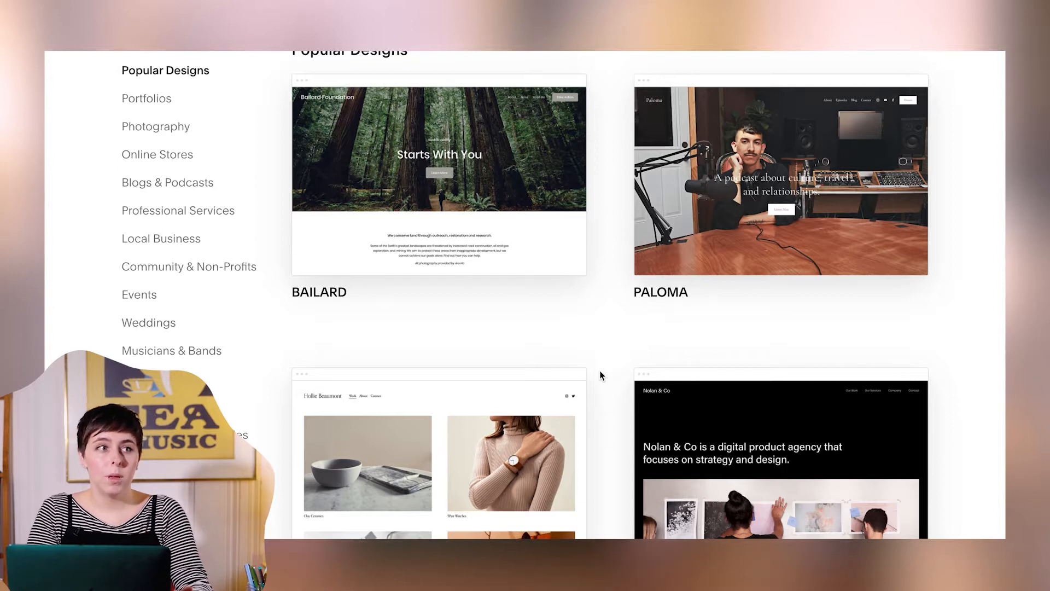
- Browse the popular website templates and start a new site with the Crosby template
scroll(600, 371, "down", 3)
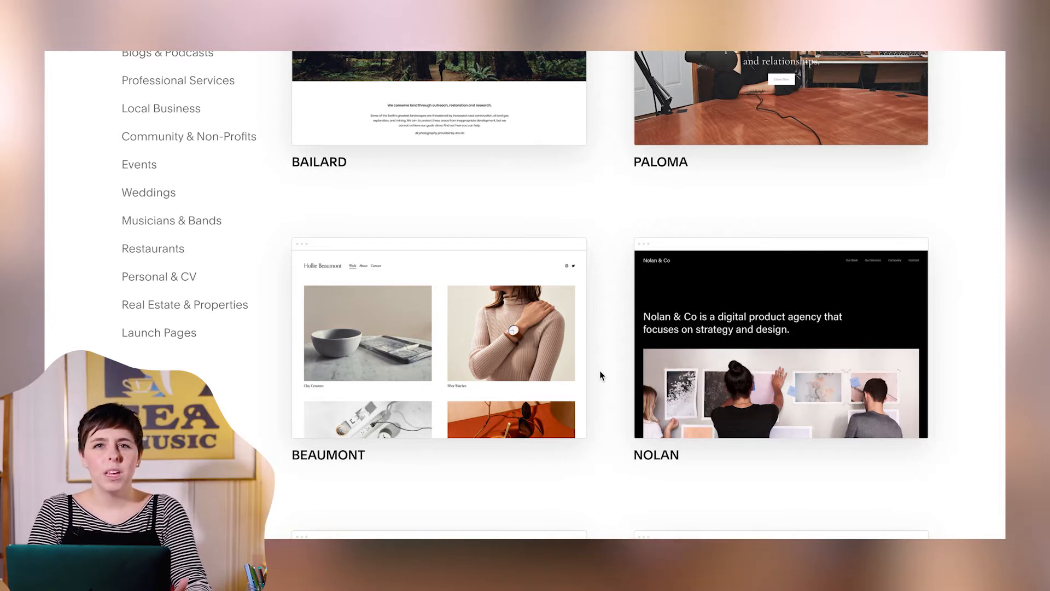
scroll(601, 375, "down", 10)
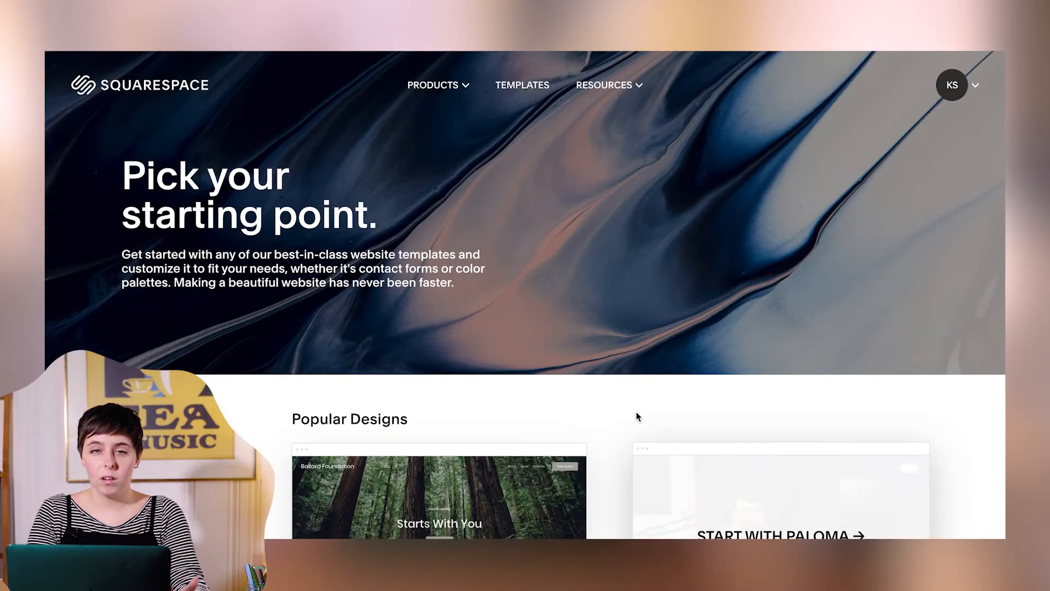
scroll(595, 328, "down", 8)
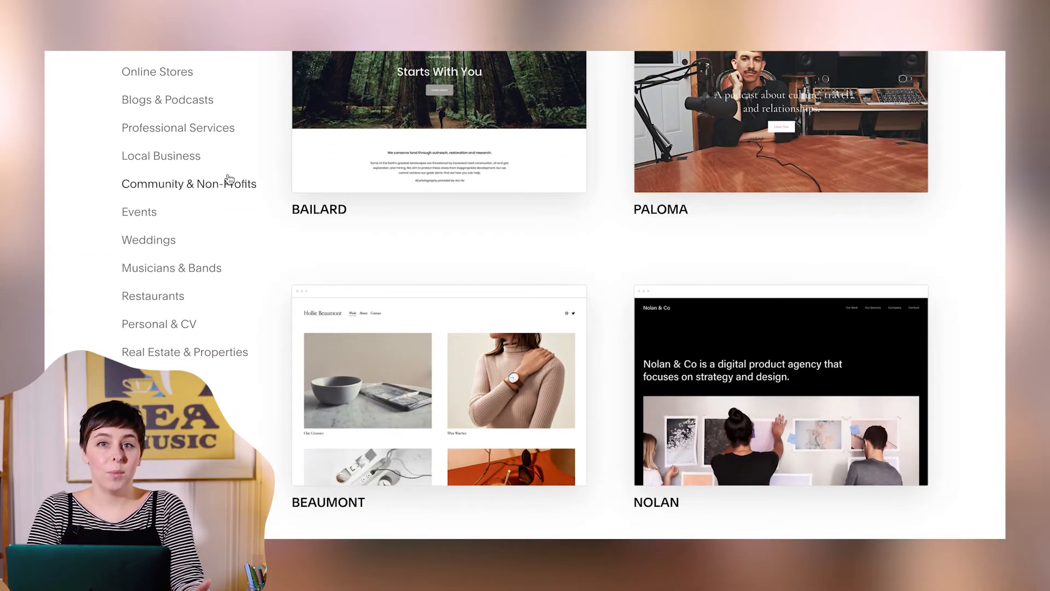
scroll(229, 182, "up", 3)
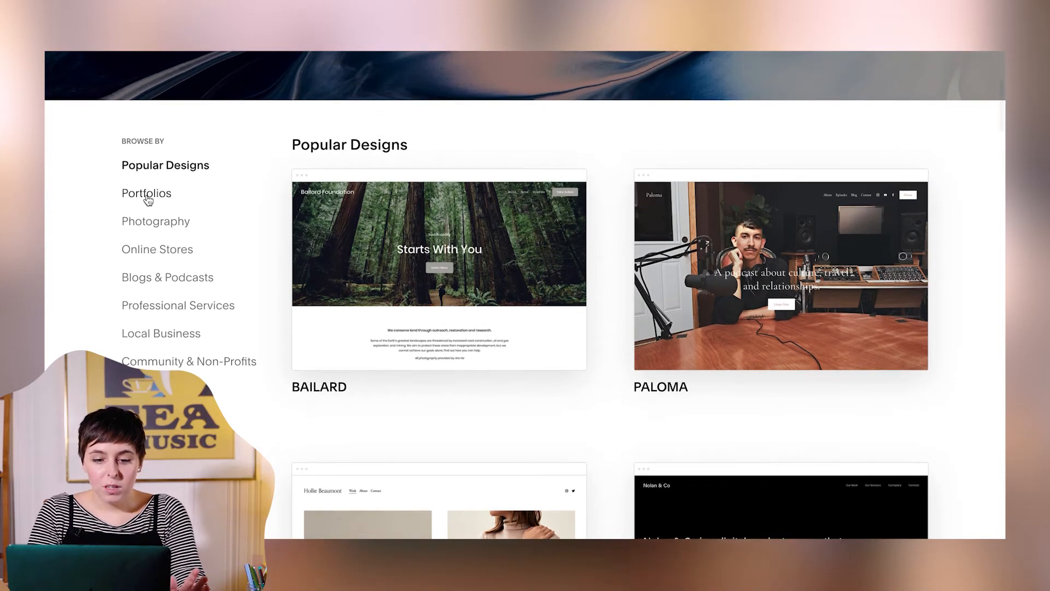
mouse_move(358, 249)
scroll(359, 247, "down", 10)
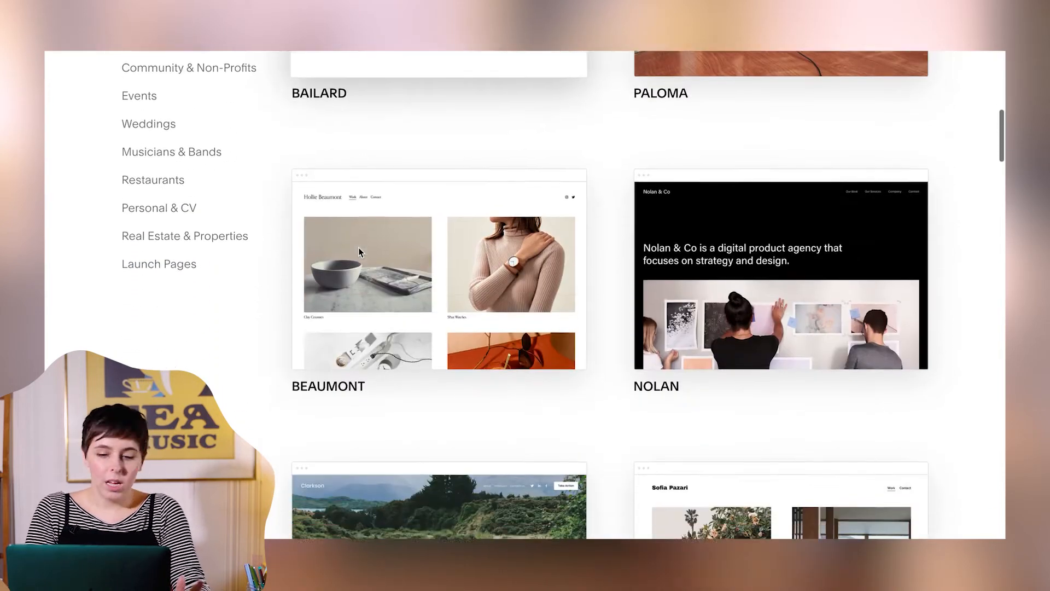
scroll(359, 247, "down", 5)
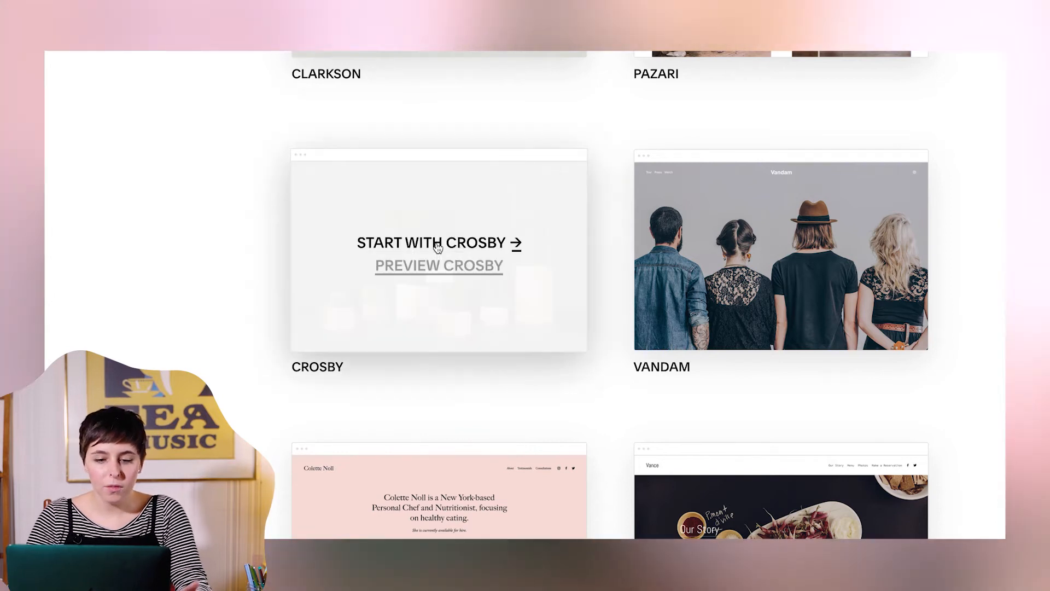
left_click(438, 247)
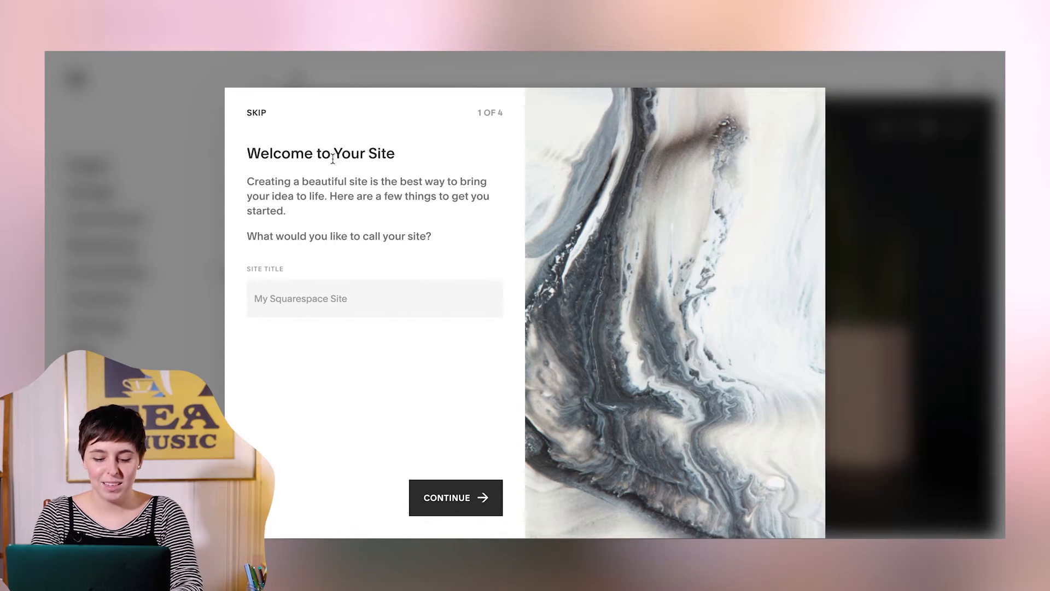
- Title the new site "Squarespace Basics" and proceed through the welcome setup
type("Sqa")
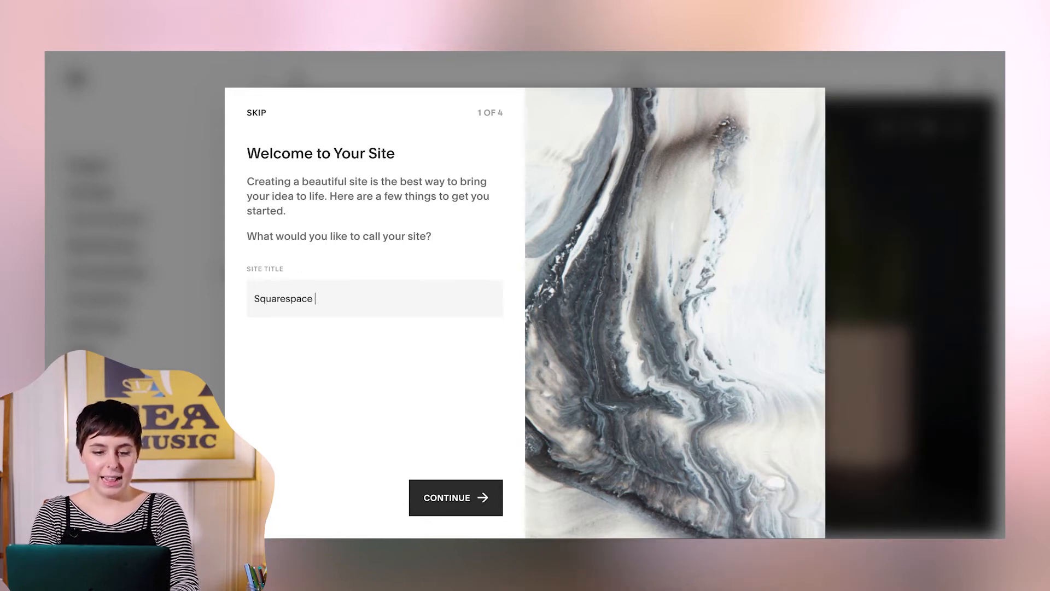
type("arespace Basics")
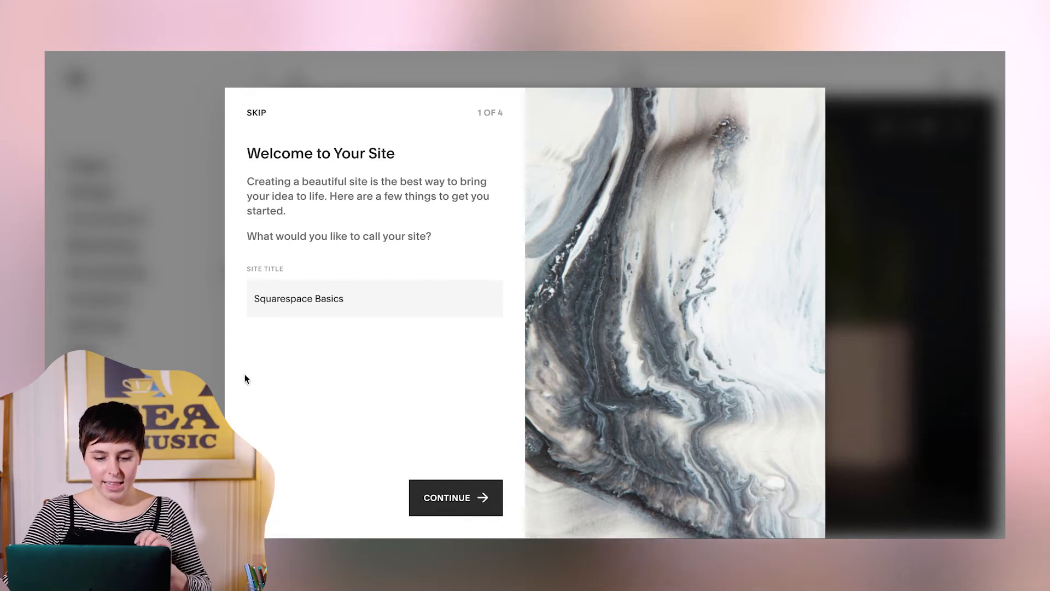
left_click(438, 500)
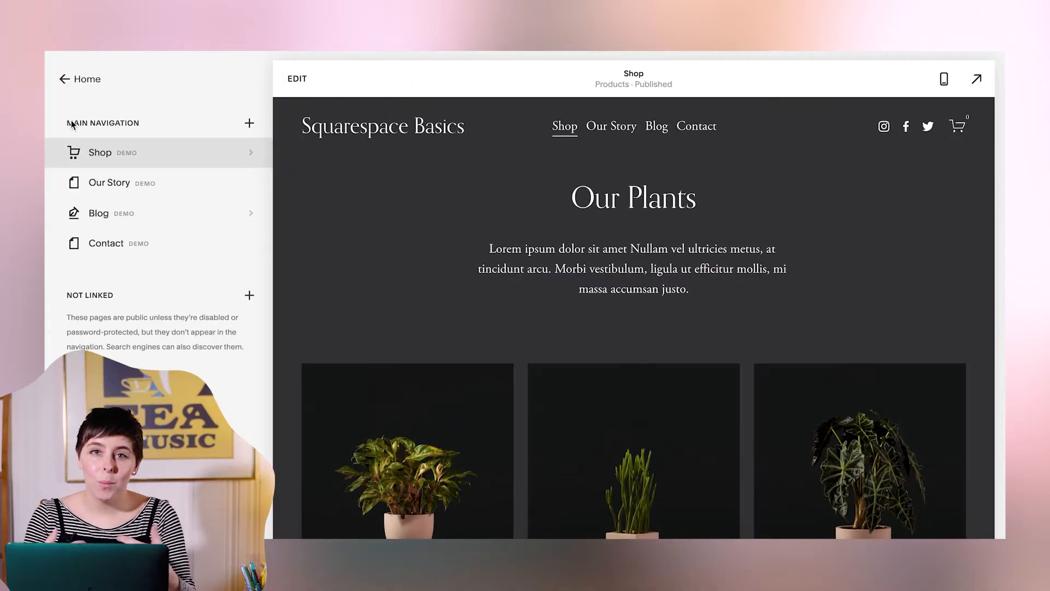
- Remove the Shop, Our Story, Blog and Contact demo pages from the main navigation
left_click(56, 154)
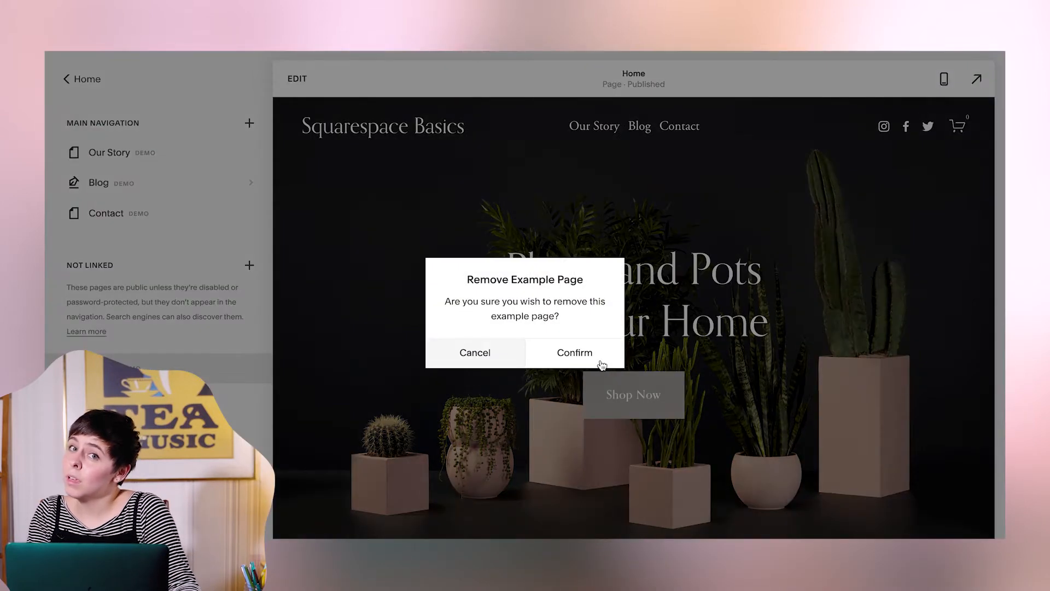
left_click(601, 364)
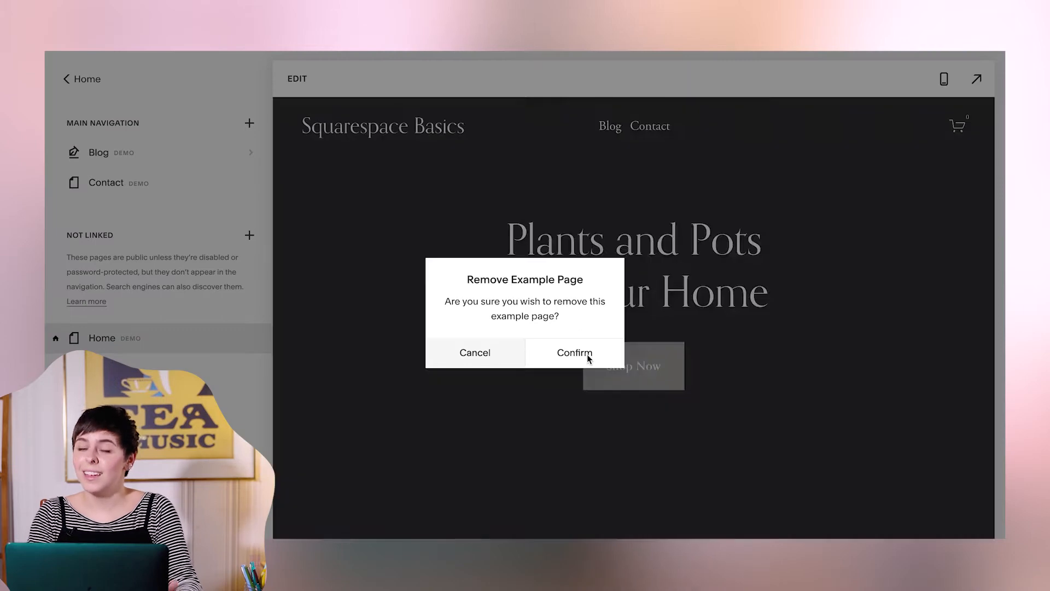
left_click(586, 356)
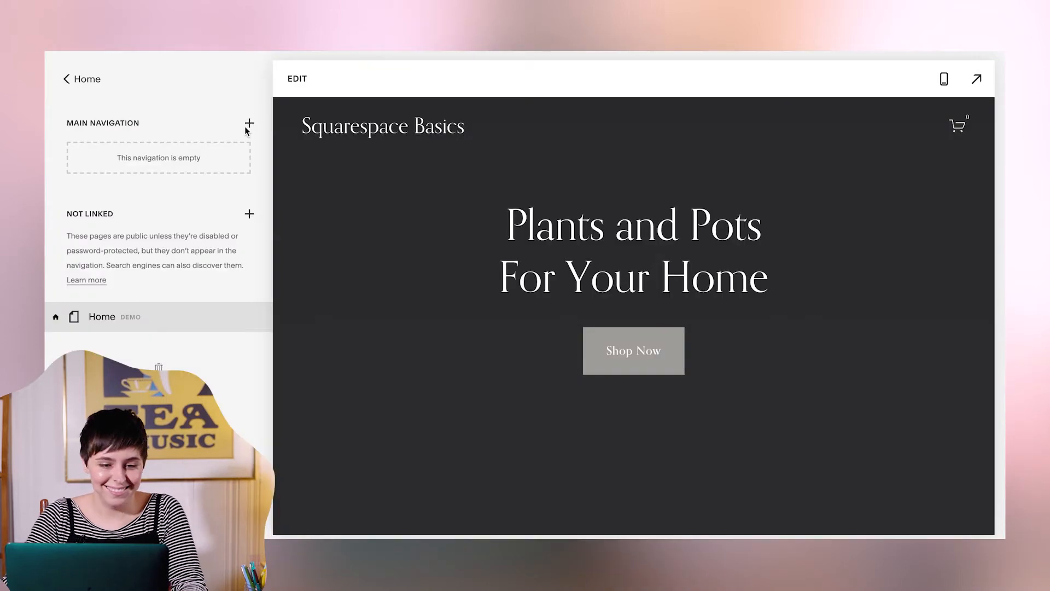
- Add a blank page named "Home" to the main navigation
left_click(249, 124)
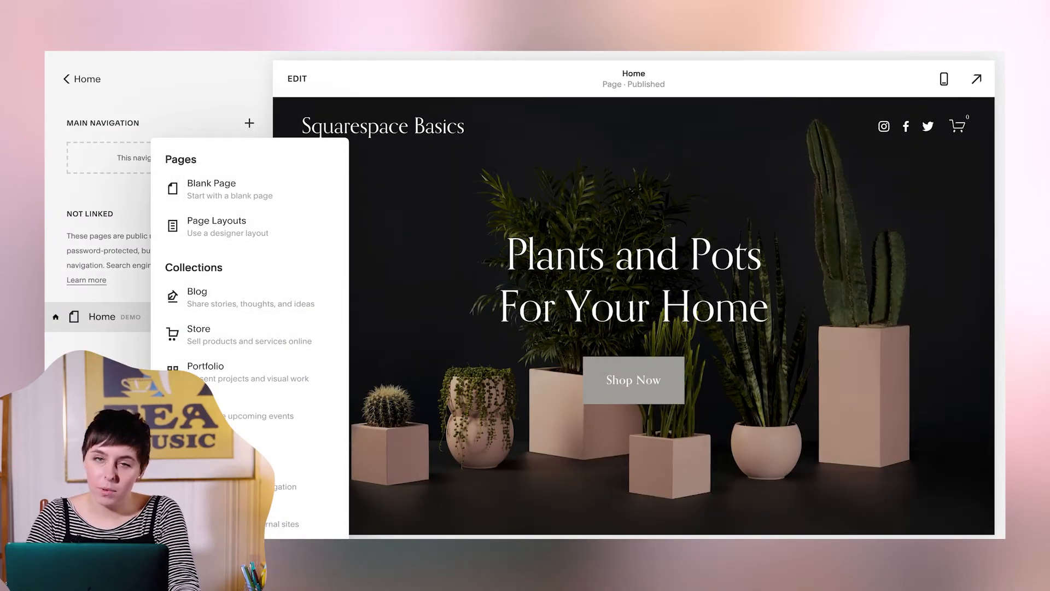
left_click(243, 186)
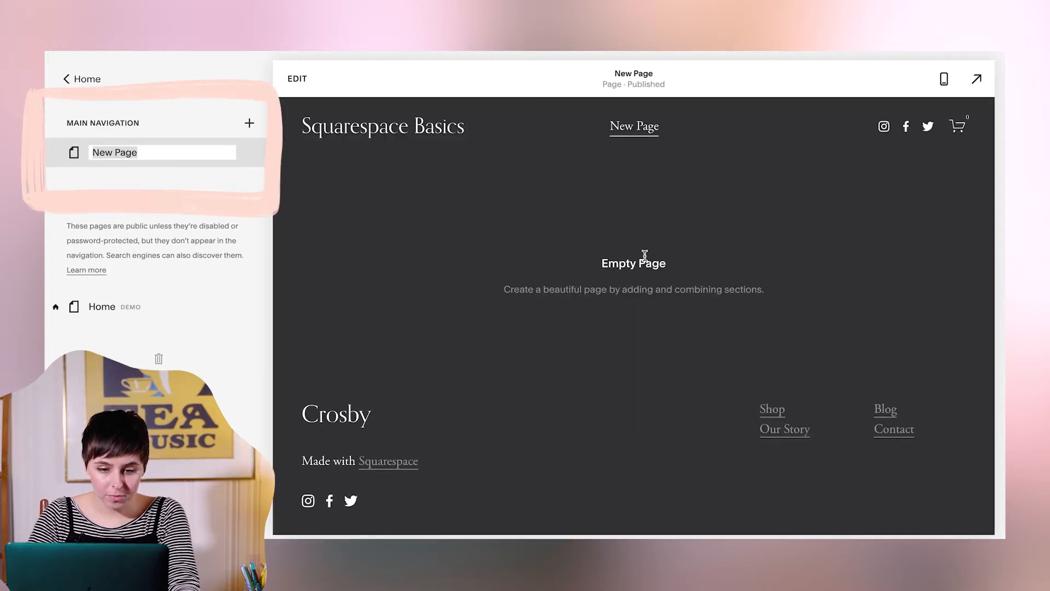
type("Home")
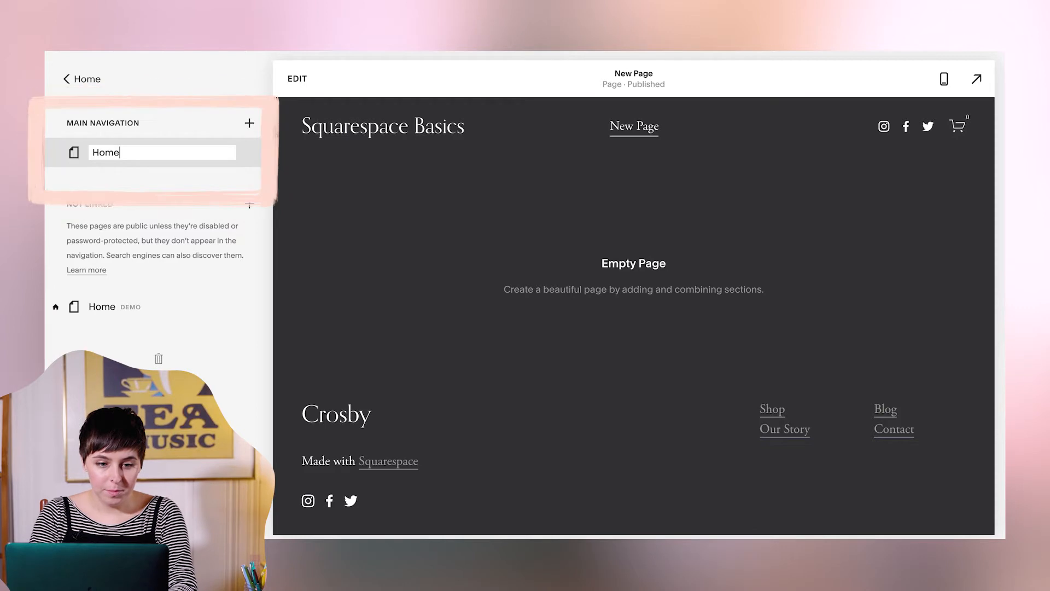
key("Return")
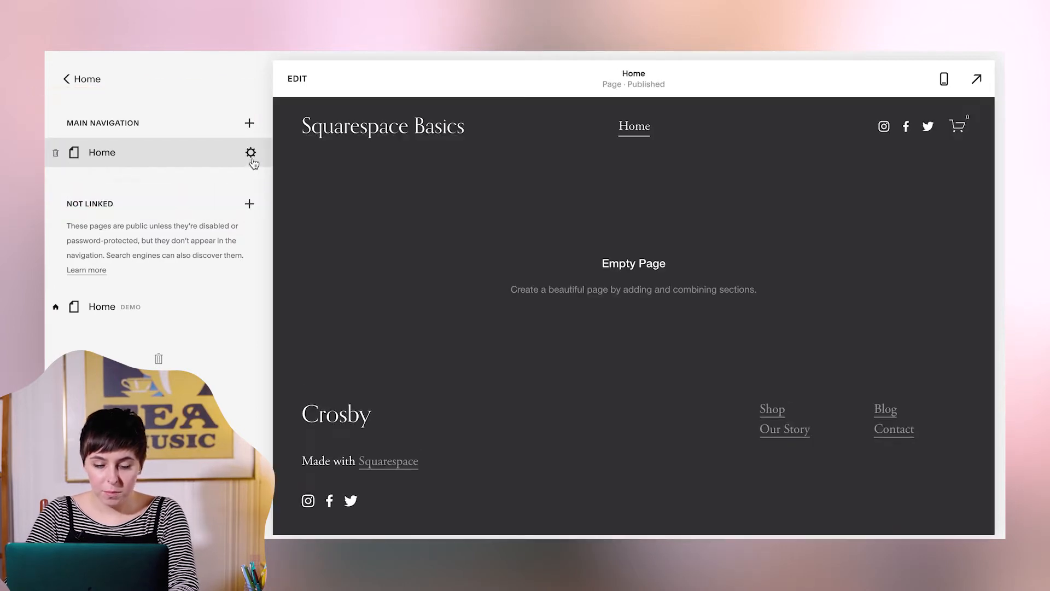
- Set the new Home page as the site's homepage and remove the unlinked demo Home page
left_click(251, 156)
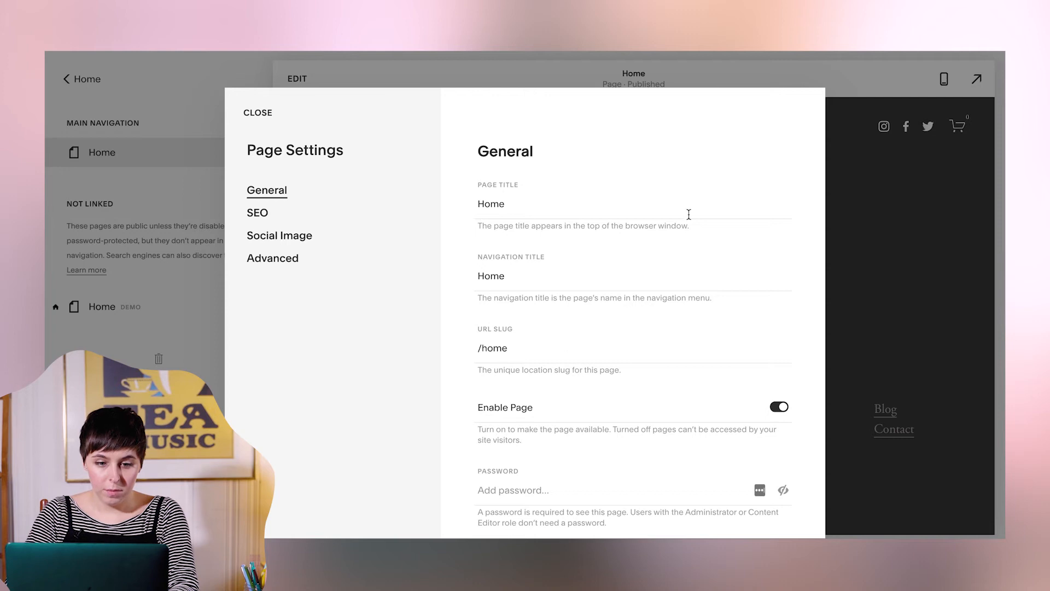
left_click(257, 113)
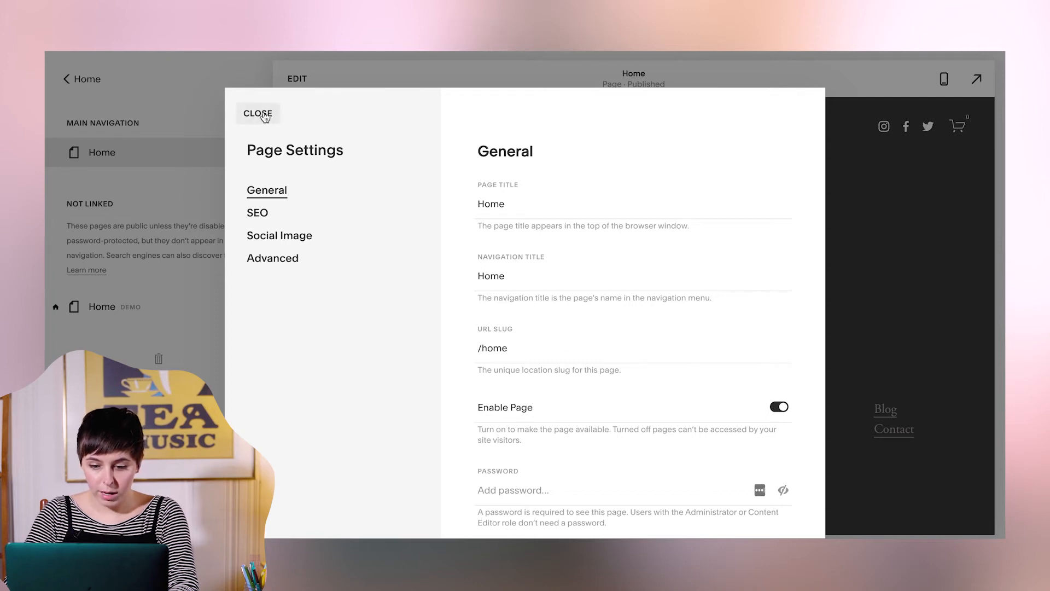
left_click(252, 157)
scroll(606, 388, "down", 3)
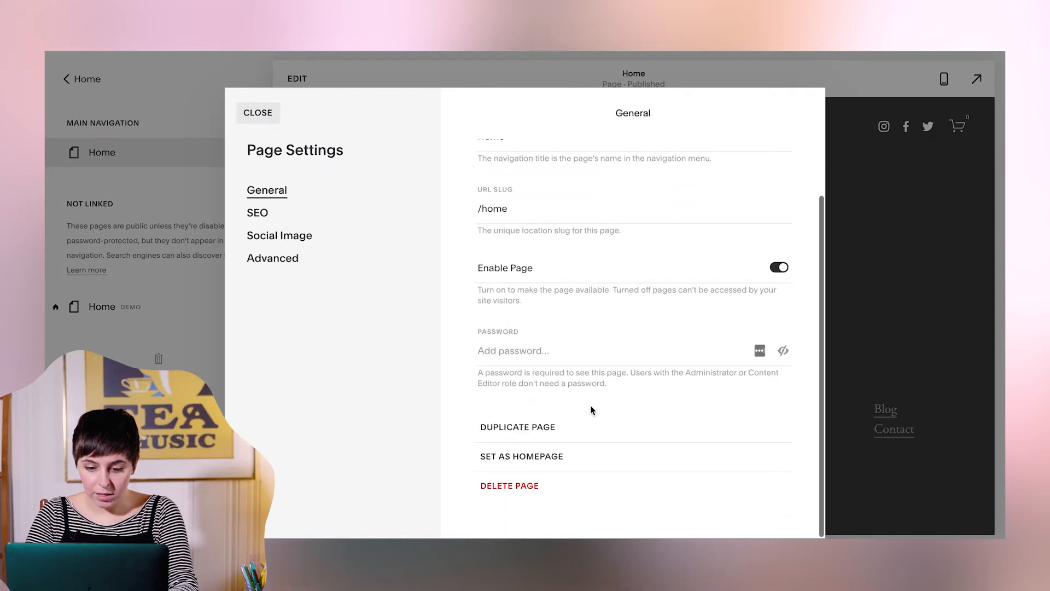
left_click(522, 459)
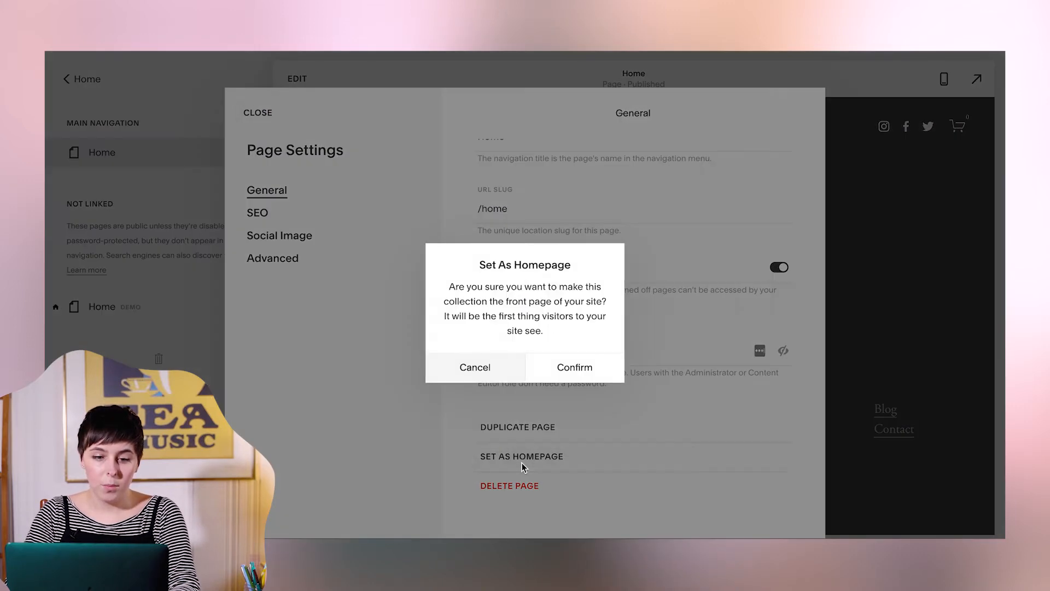
left_click(574, 367)
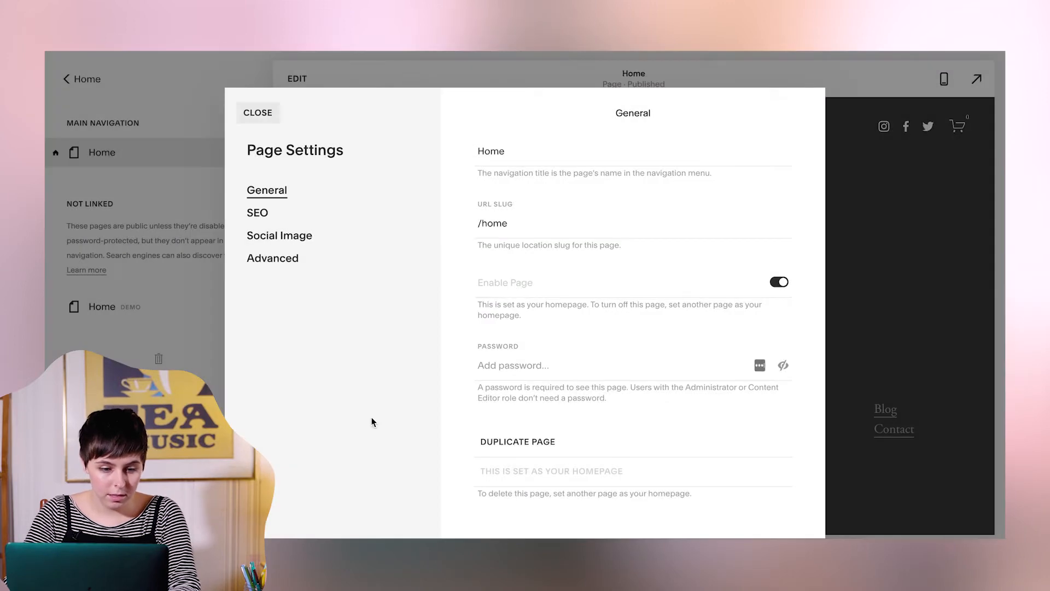
key("Escape")
left_click(249, 307)
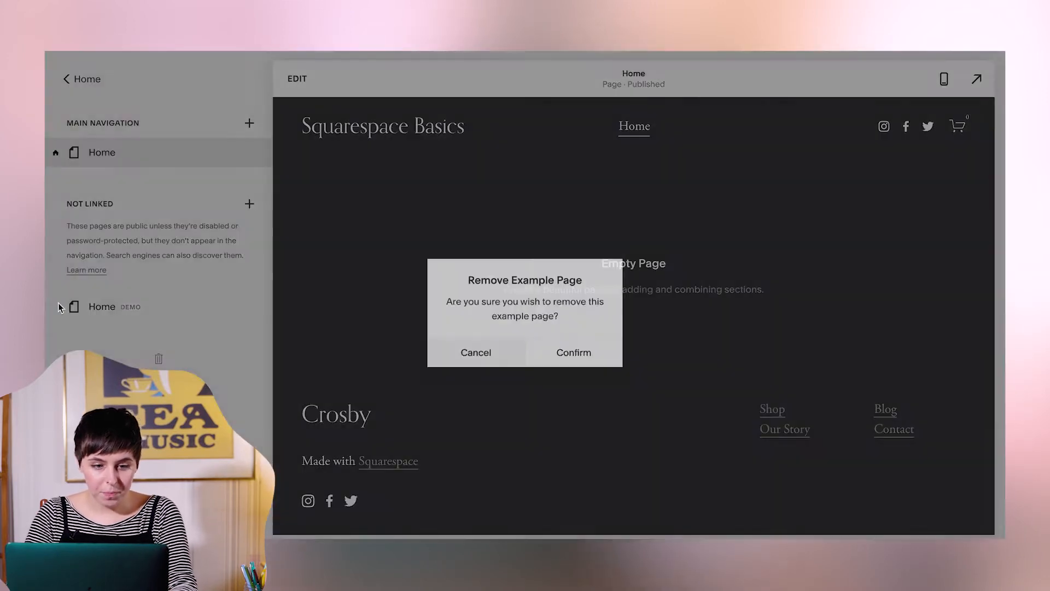
left_click(557, 359)
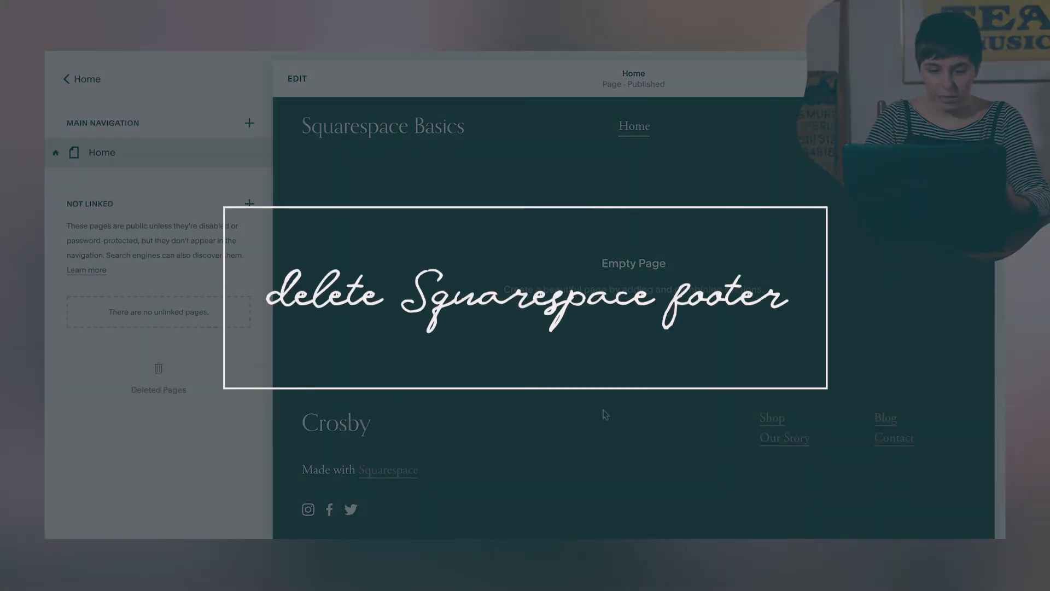
- Delete the "Made with Squarespace" line from the site footer and save the edit
left_click(297, 80)
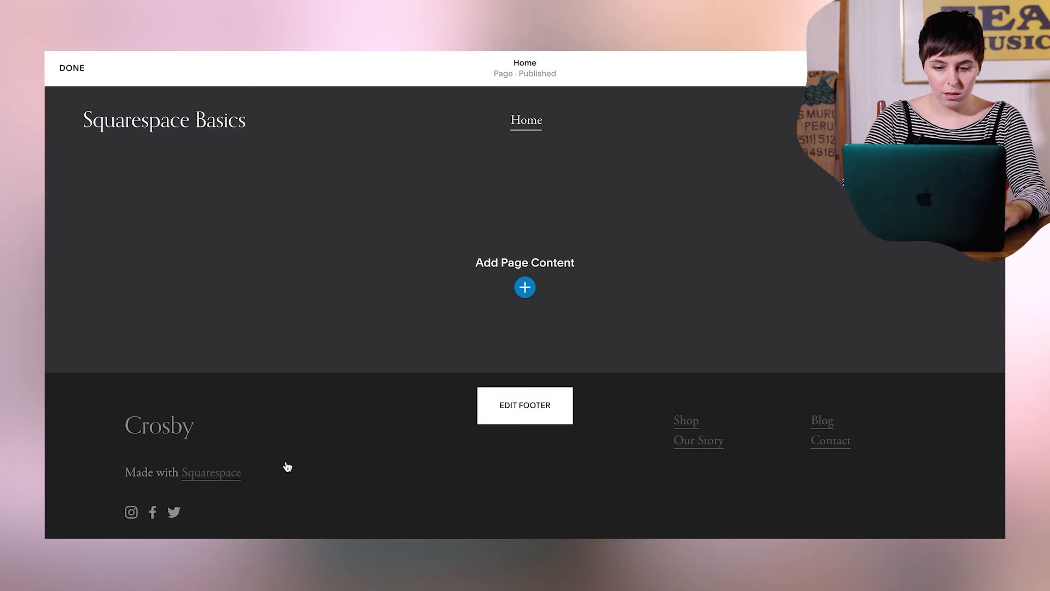
left_click(550, 411)
left_click(269, 464)
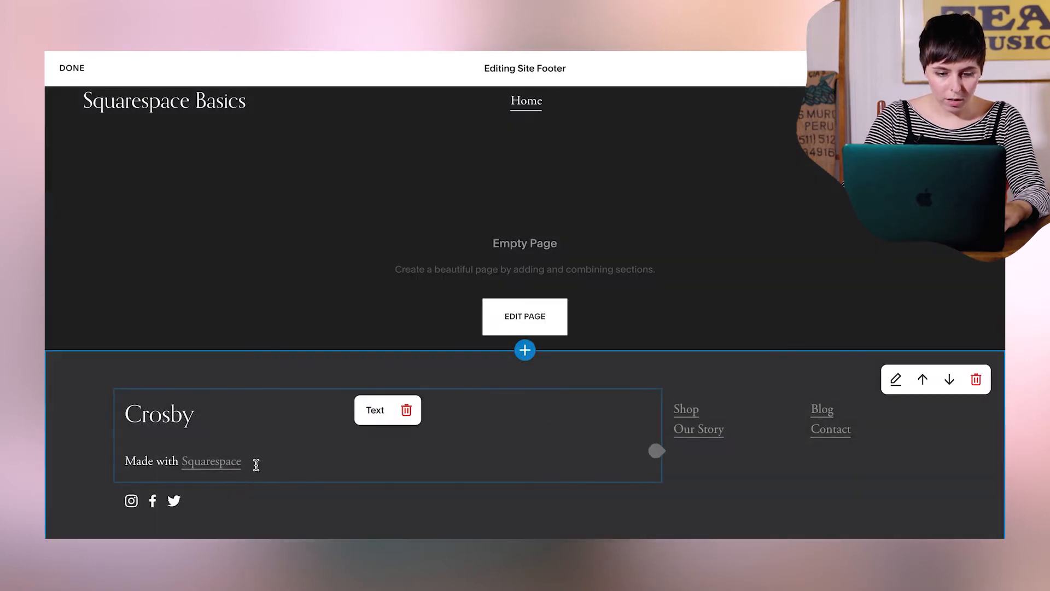
left_click(255, 464)
left_click_drag(255, 463, 121, 457)
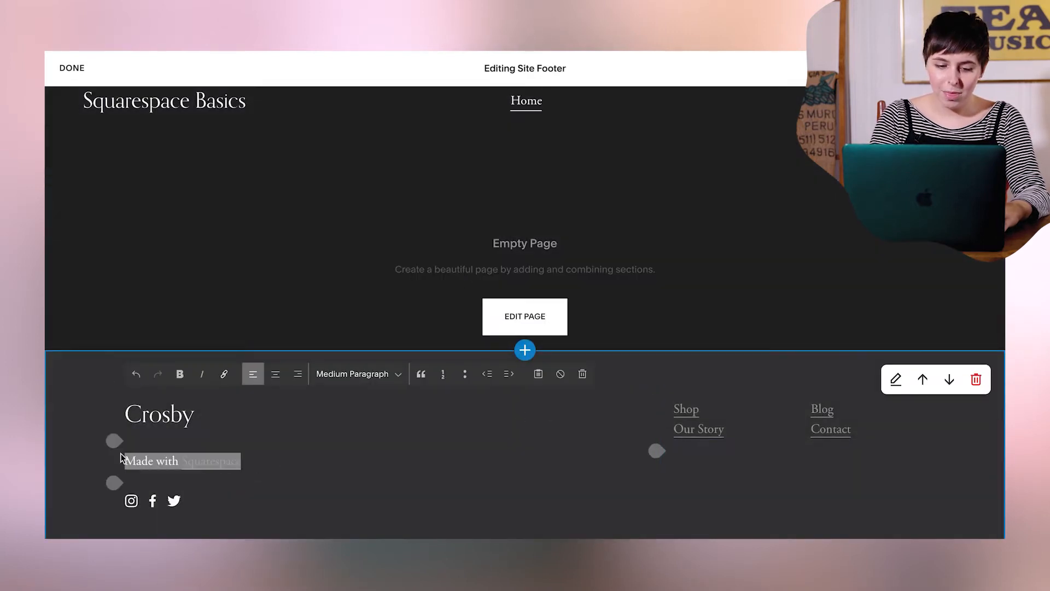
key("BackSpace")
key("BackSpace")
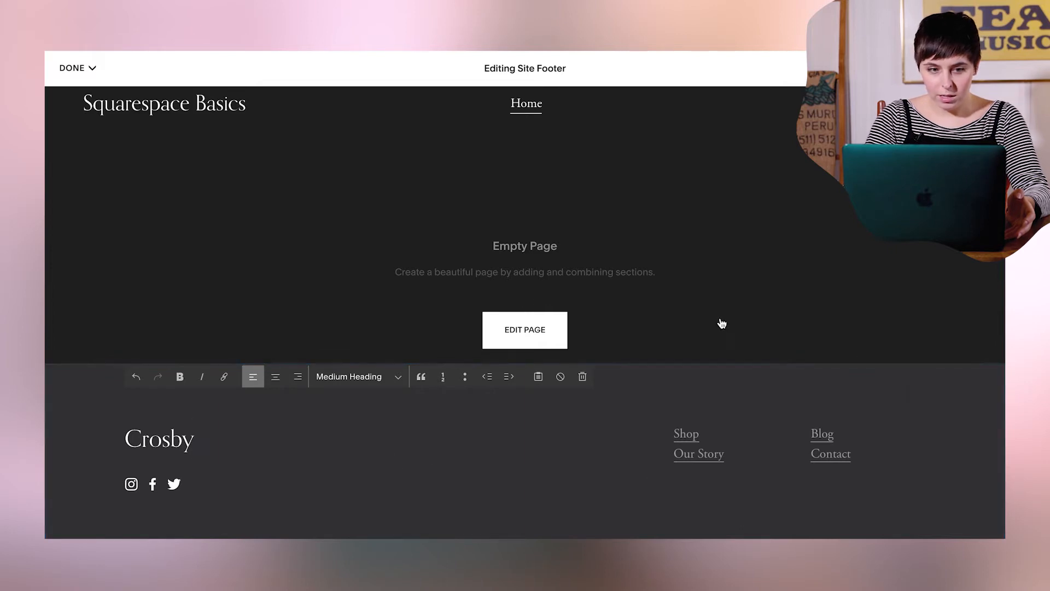
left_click(77, 68)
left_click(76, 94)
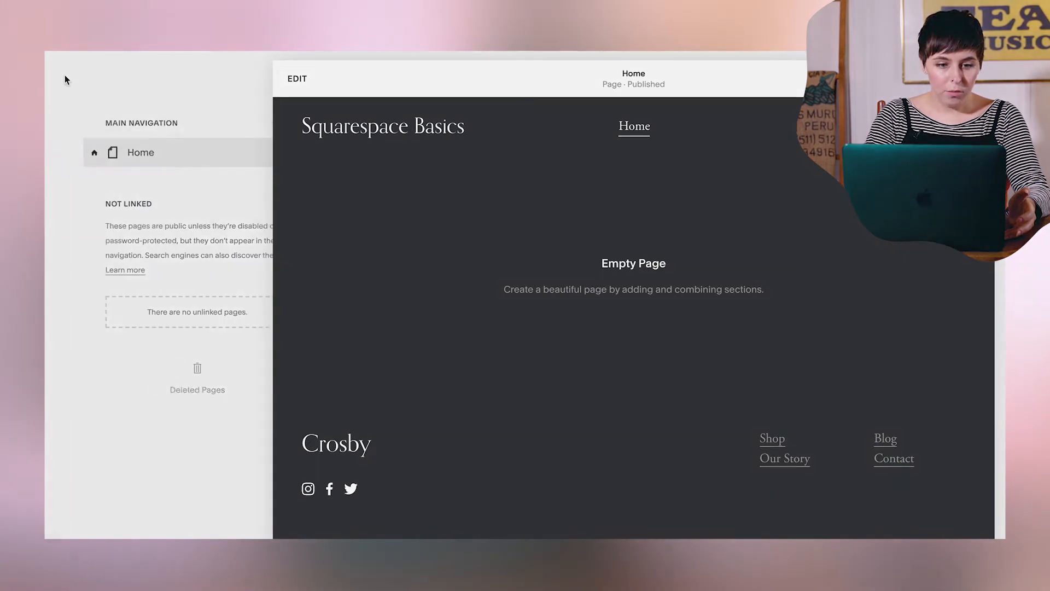
- Rename the site's built-in Squarespace domain with a site ID starting with "squarespace" and confirm the rename
left_click(63, 79)
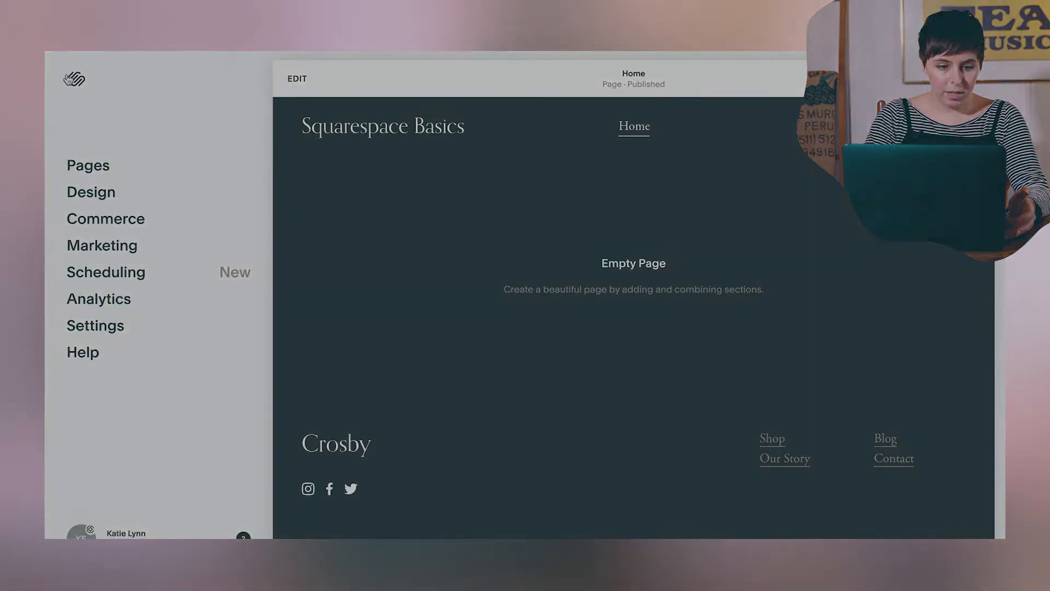
left_click(96, 326)
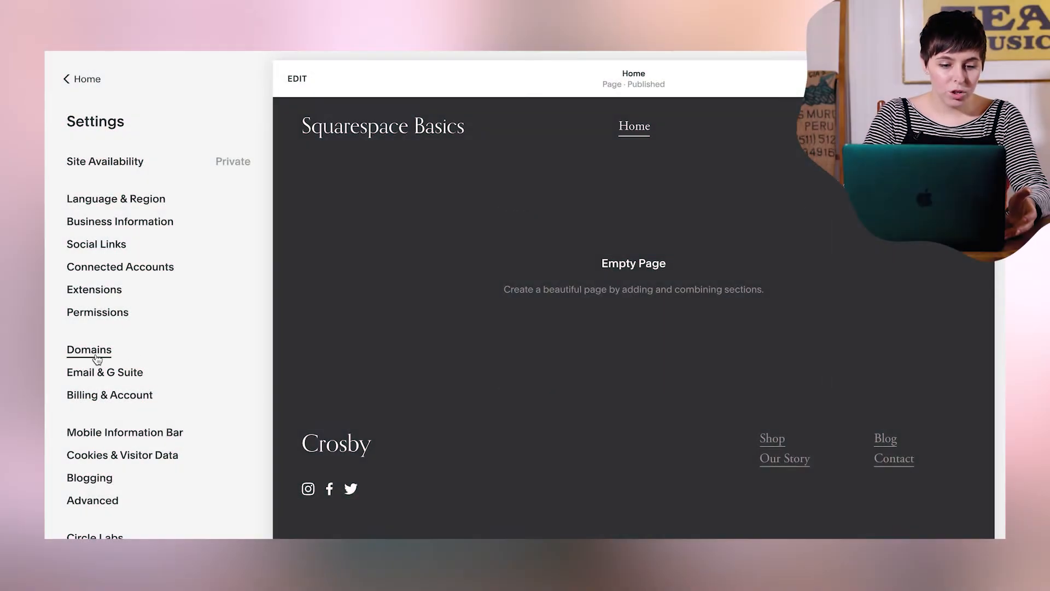
left_click(97, 357)
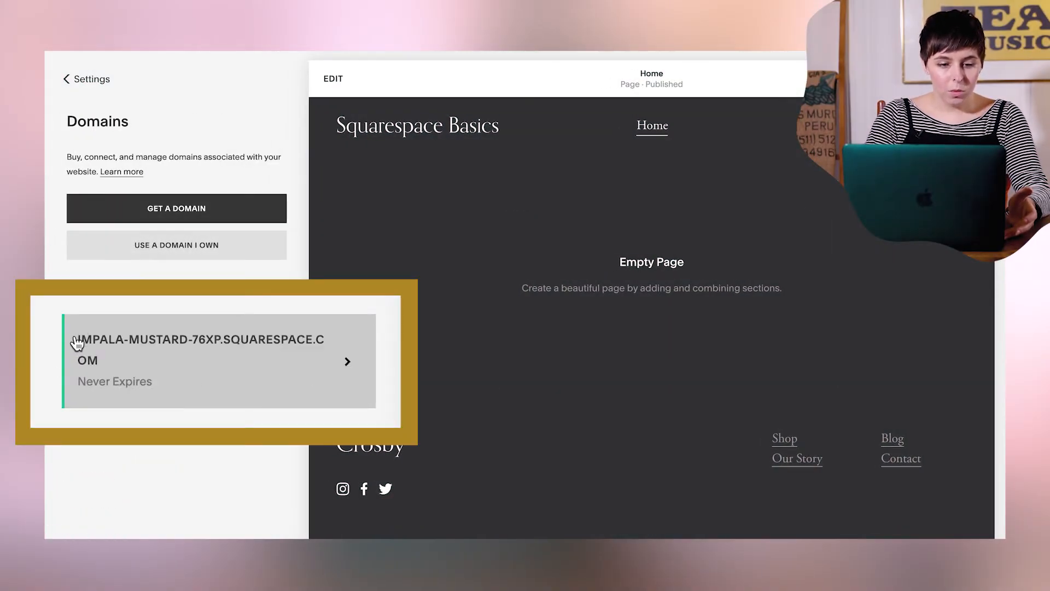
left_click(265, 344)
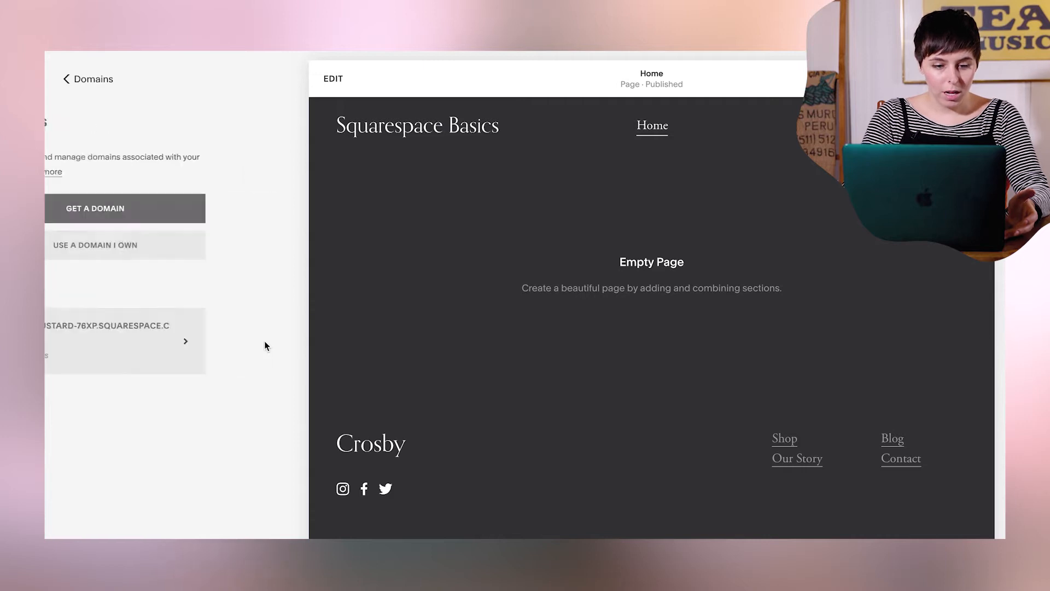
left_click_drag(168, 323, 44, 323)
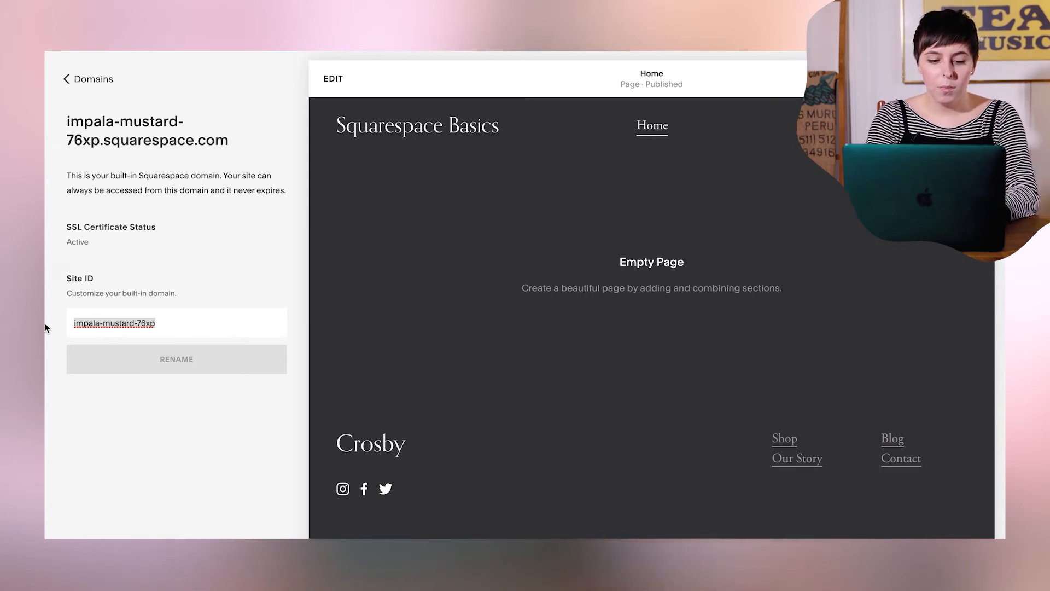
type("Squarespa")
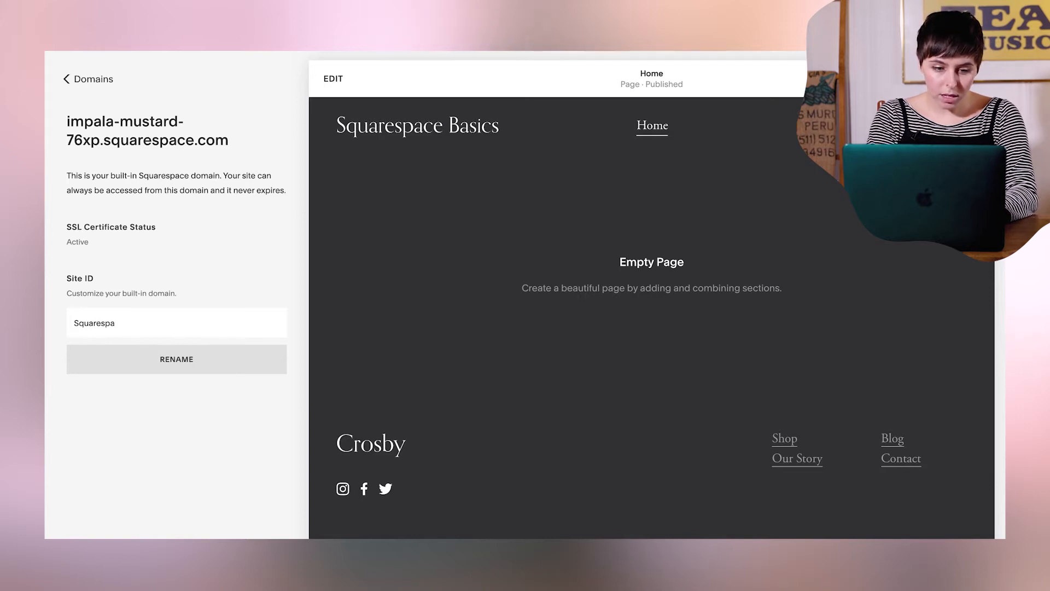
key("BackSpace")
key("BackSpace")
key("BackSpace")
type("s")
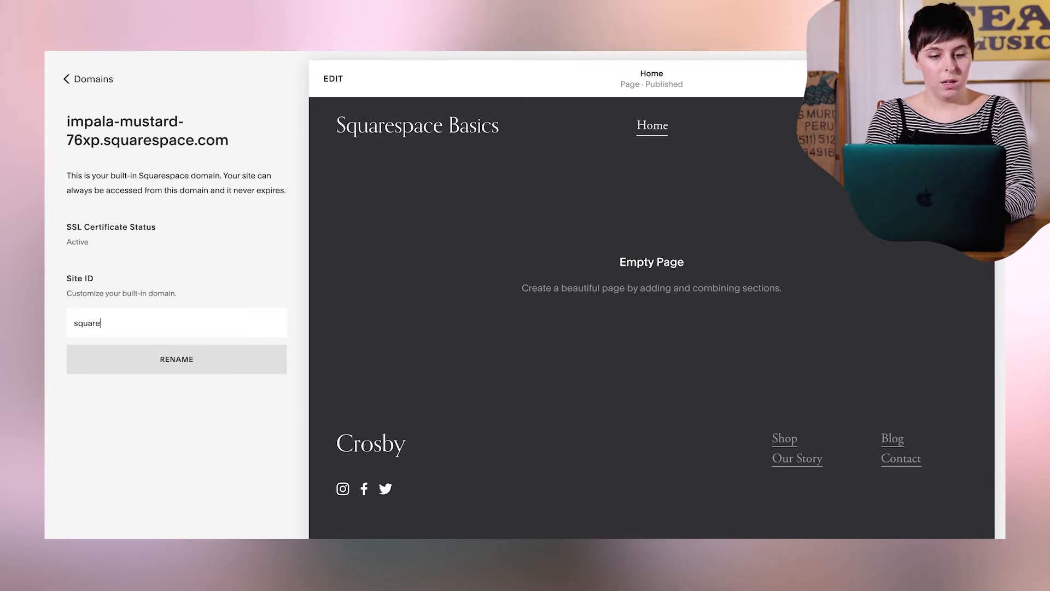
type("quarespacebasics")
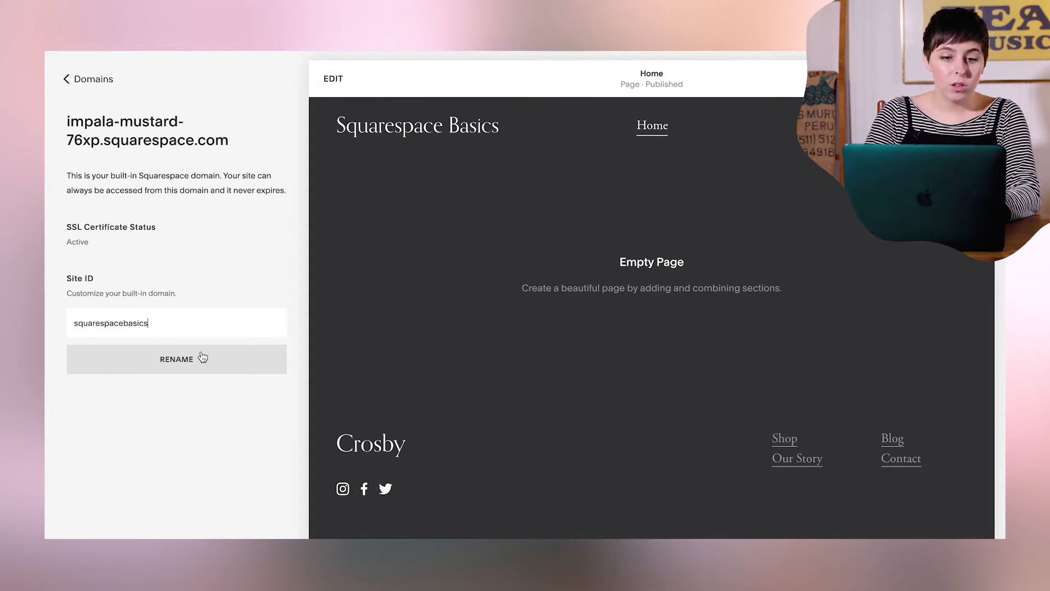
left_click(203, 358)
left_click(310, 413)
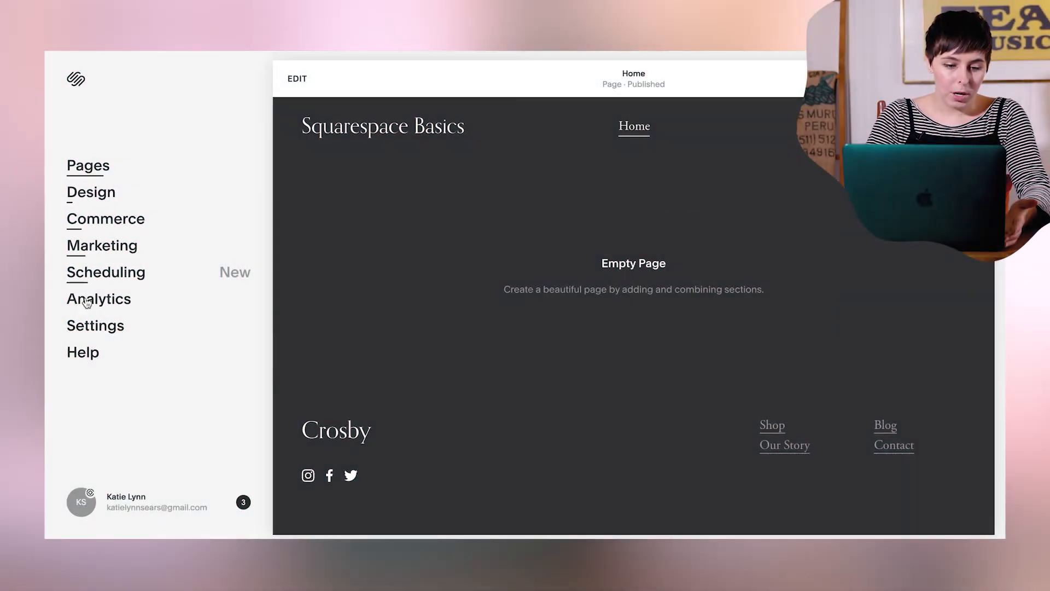
- Enable HSTS Secure under the secure preference in the site's advanced SSL settings
left_click(88, 328)
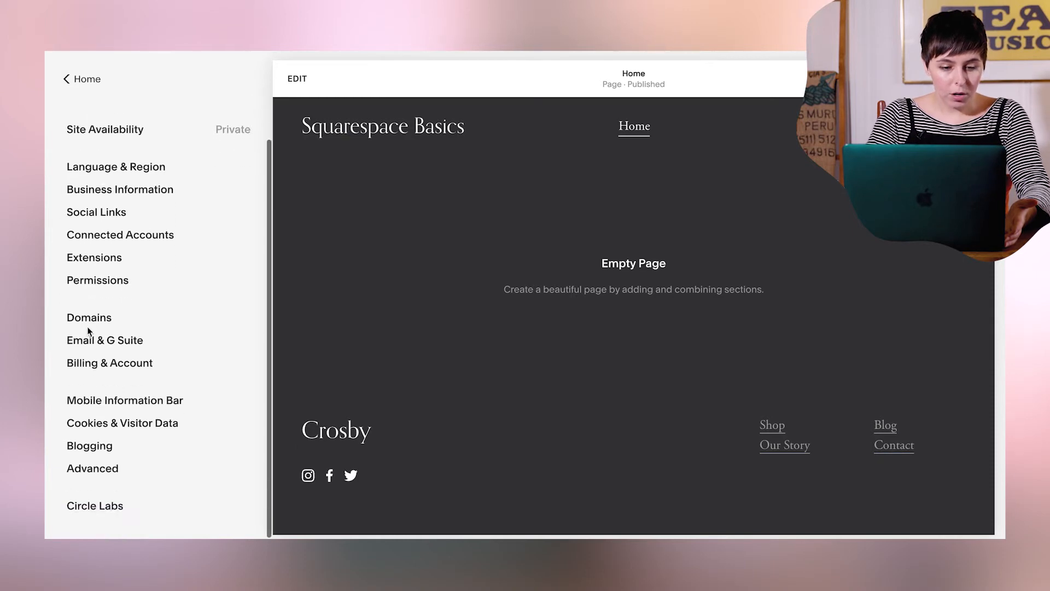
left_click(82, 469)
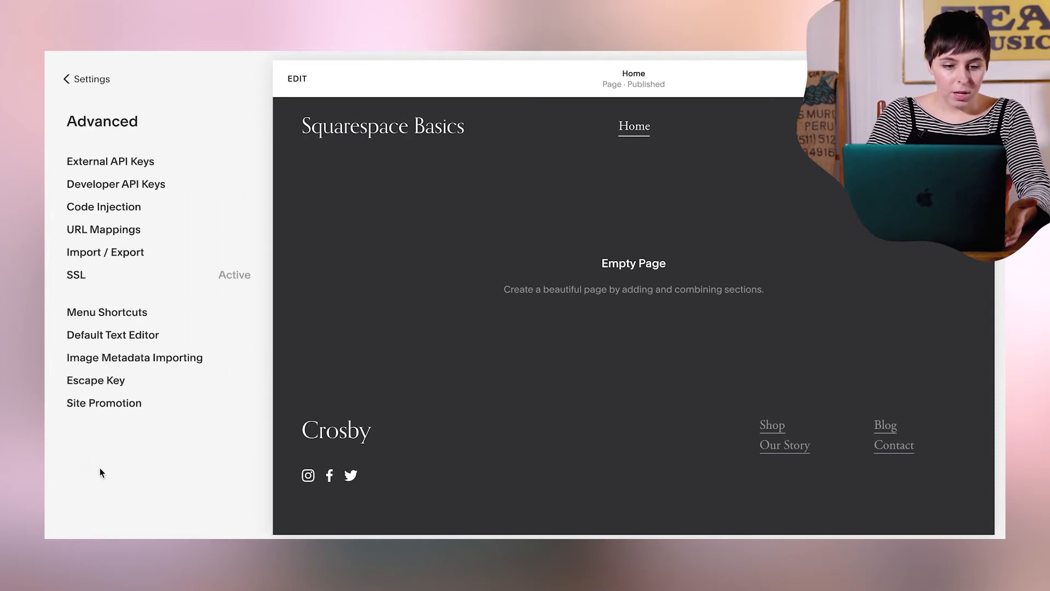
left_click(76, 276)
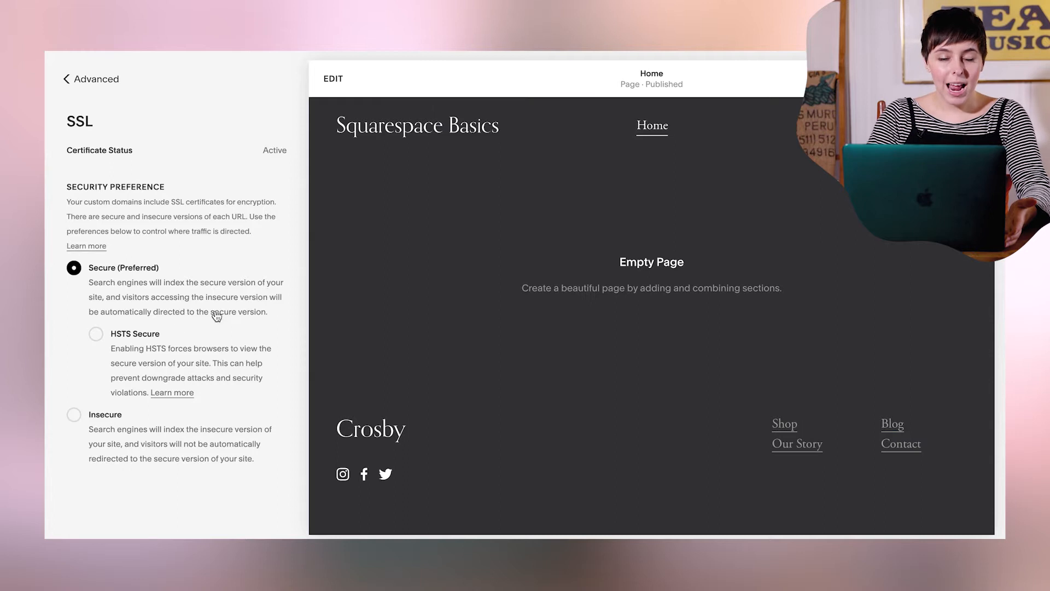
left_click(96, 336)
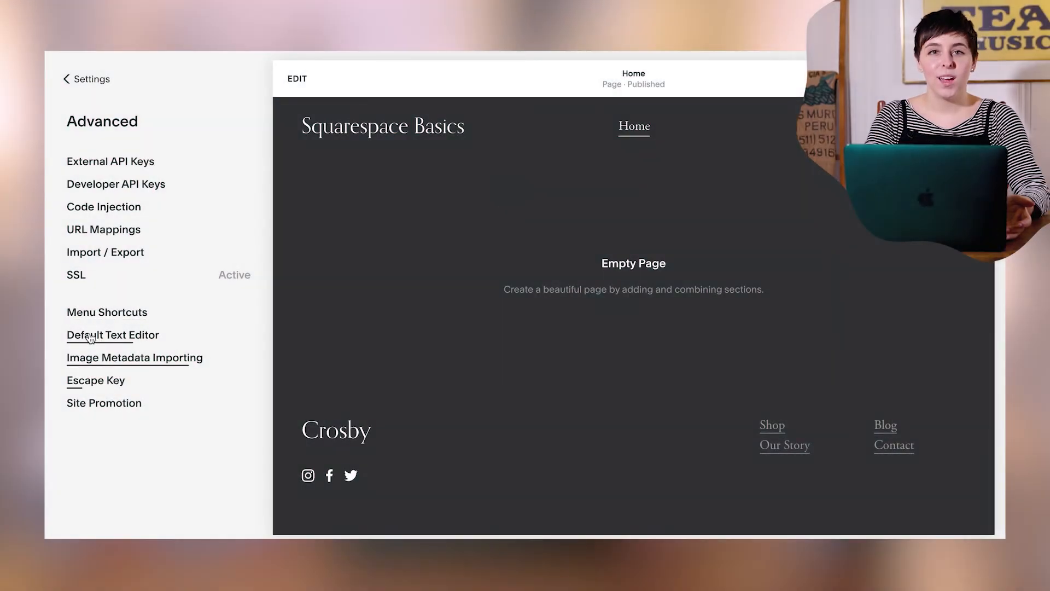
left_click(66, 79)
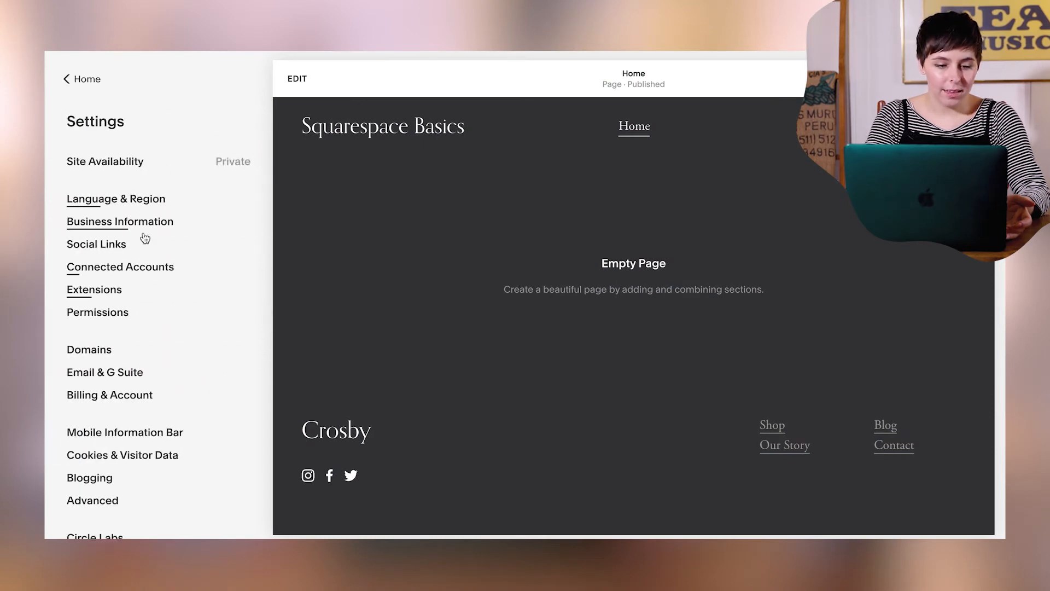
- Enable the cookie banner in the site's Cookies & Visitor Data settings
scroll(134, 362, "down", 1)
left_click(138, 427)
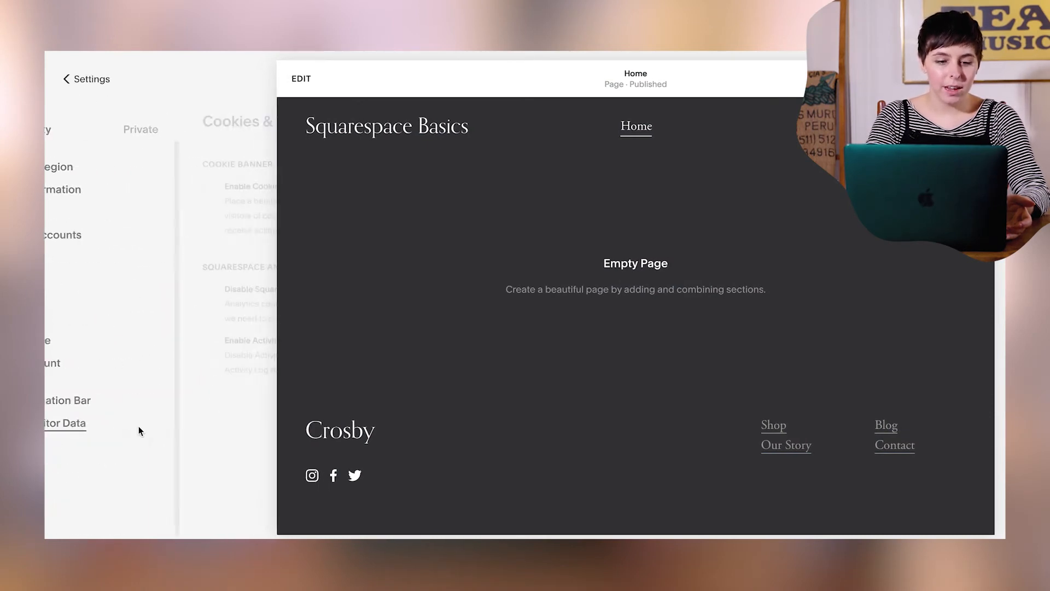
left_click(74, 187)
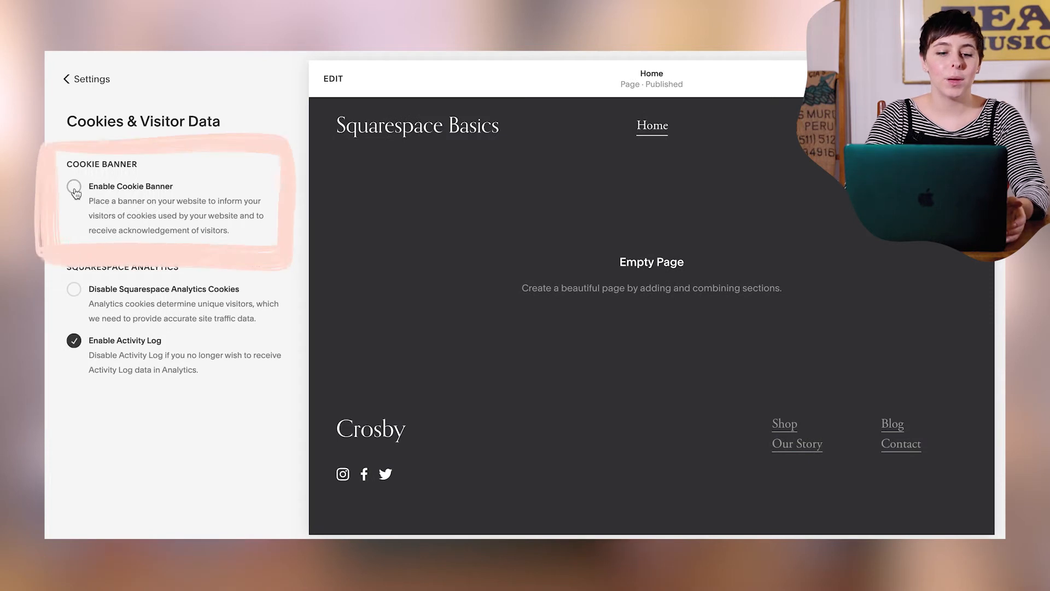
left_click(82, 79)
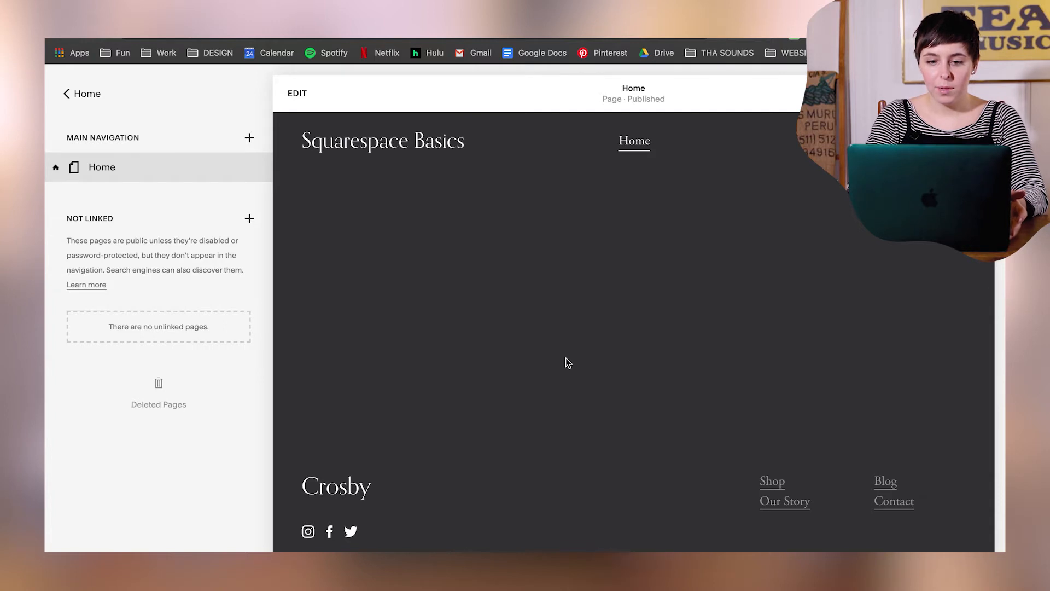
- Upload BASICS.png as the logo image in the site header of the Home page
left_click(298, 102)
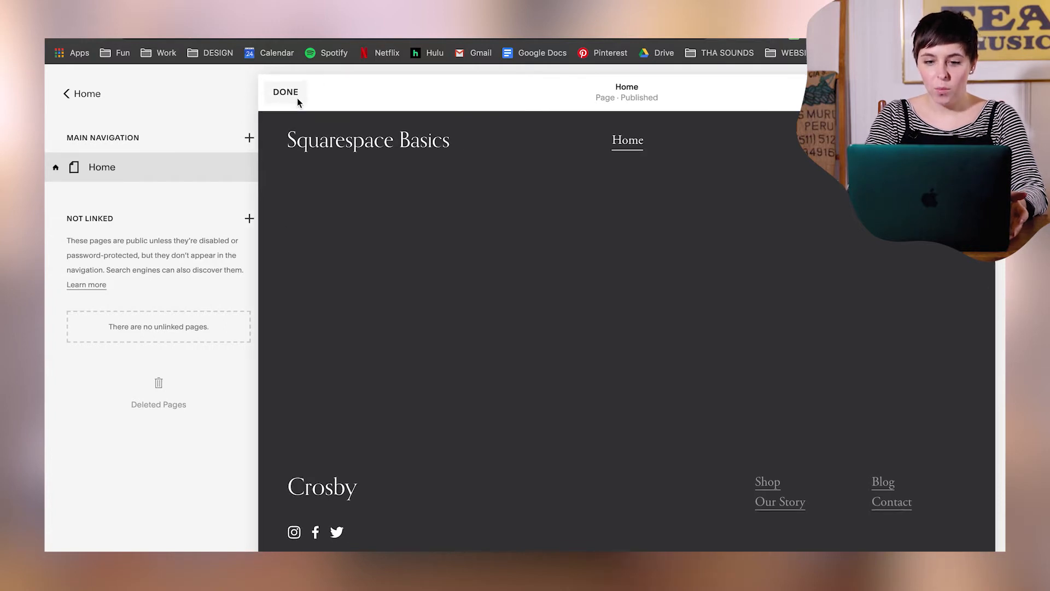
mouse_move(558, 136)
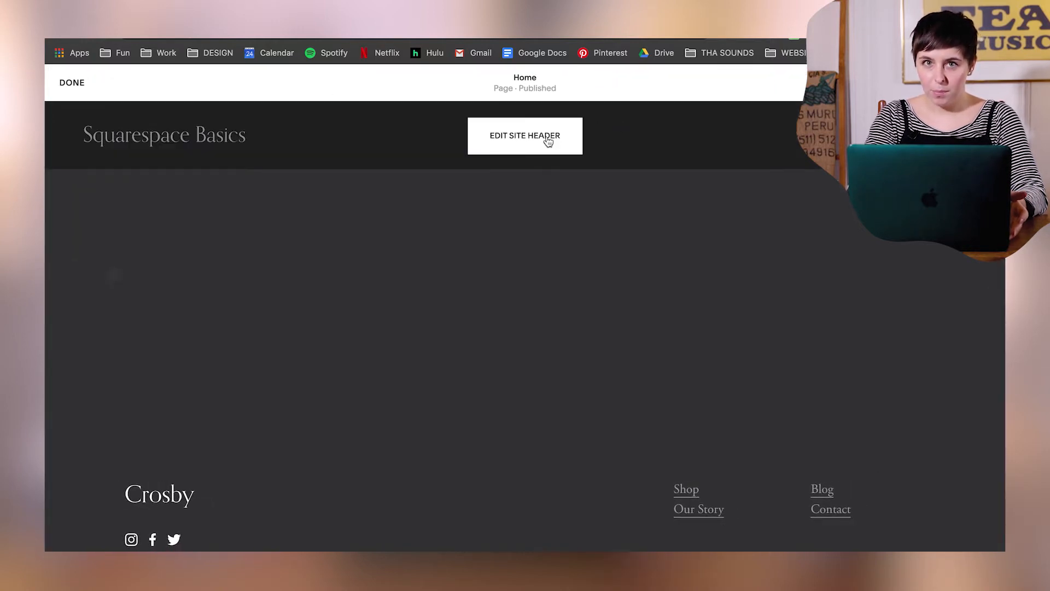
left_click(548, 141)
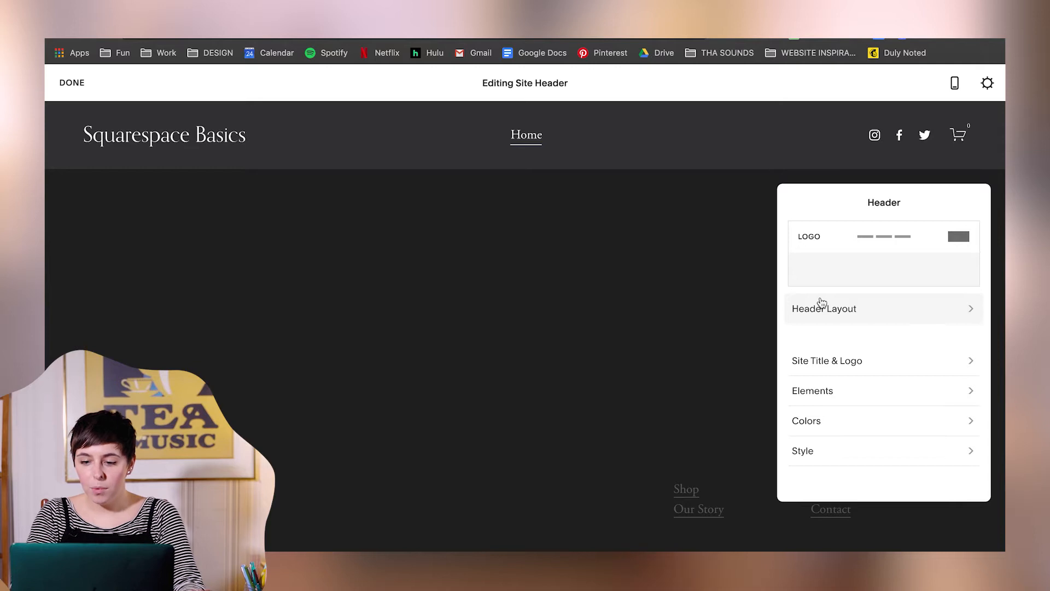
left_click(908, 367)
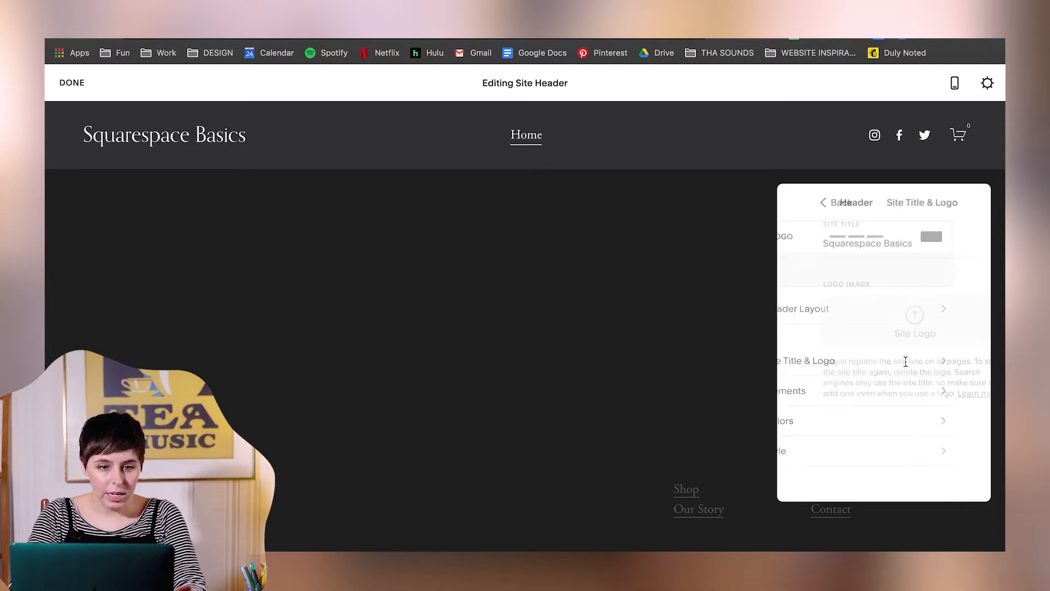
left_click(891, 320)
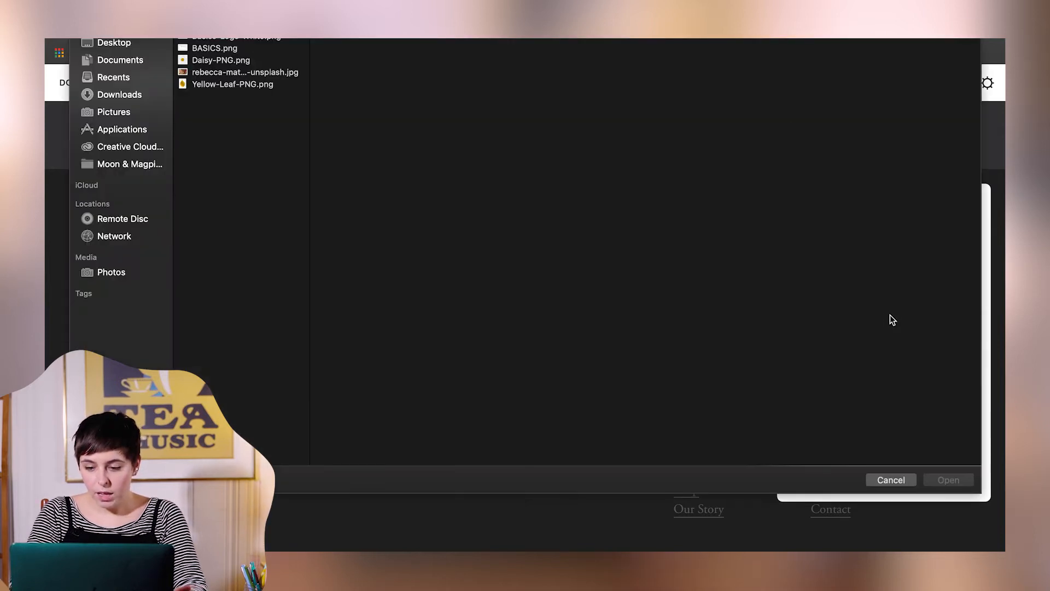
left_click(206, 50)
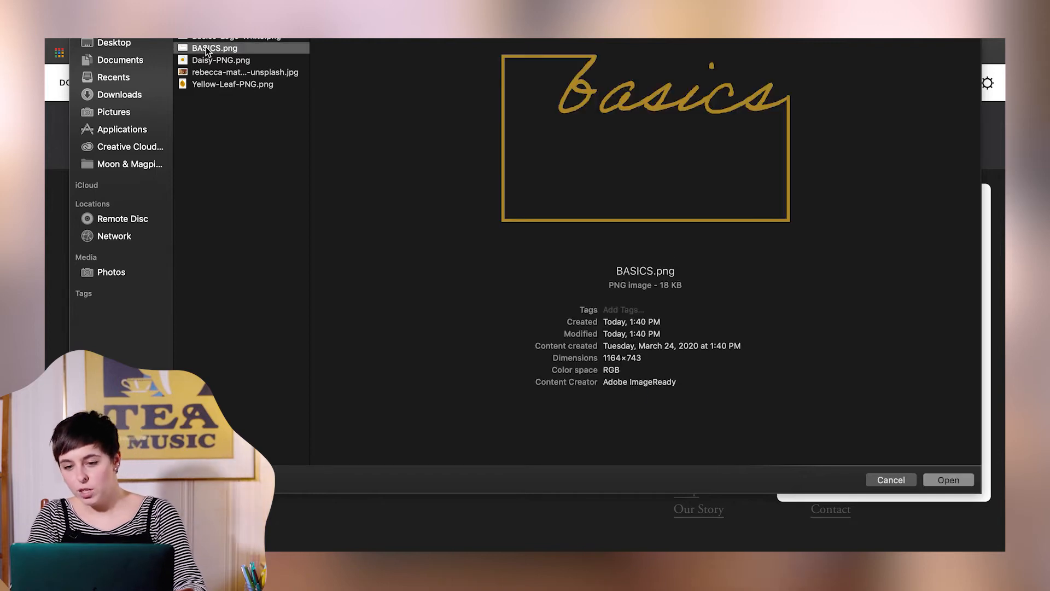
left_click(940, 477)
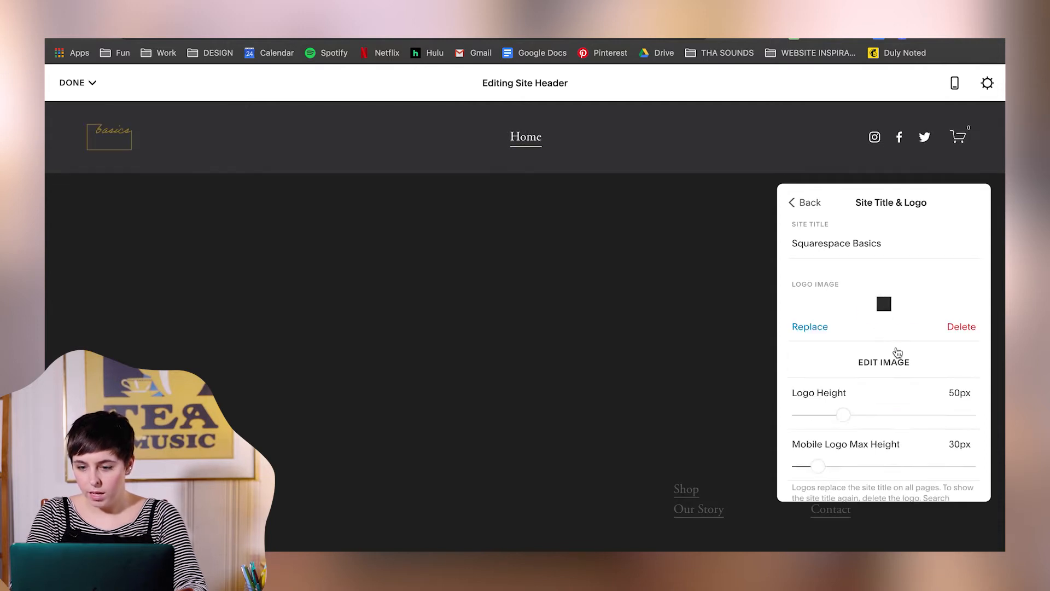
- Set the logo height and the mobile logo max height to 150px each and save the header changes
scroll(902, 419, "down", 3)
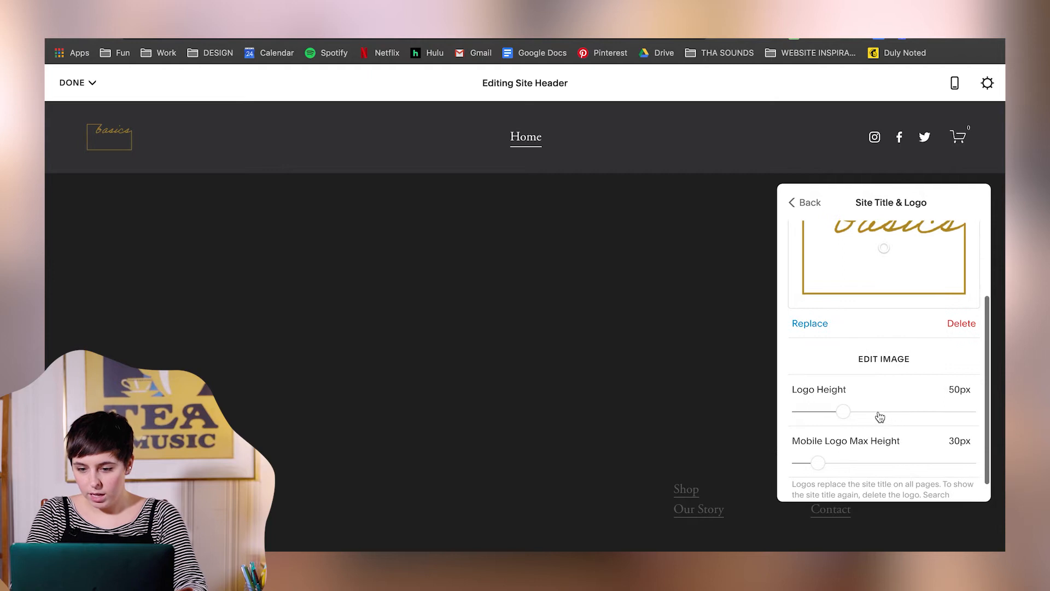
left_click_drag(847, 410, 970, 414)
left_click_drag(817, 462, 973, 464)
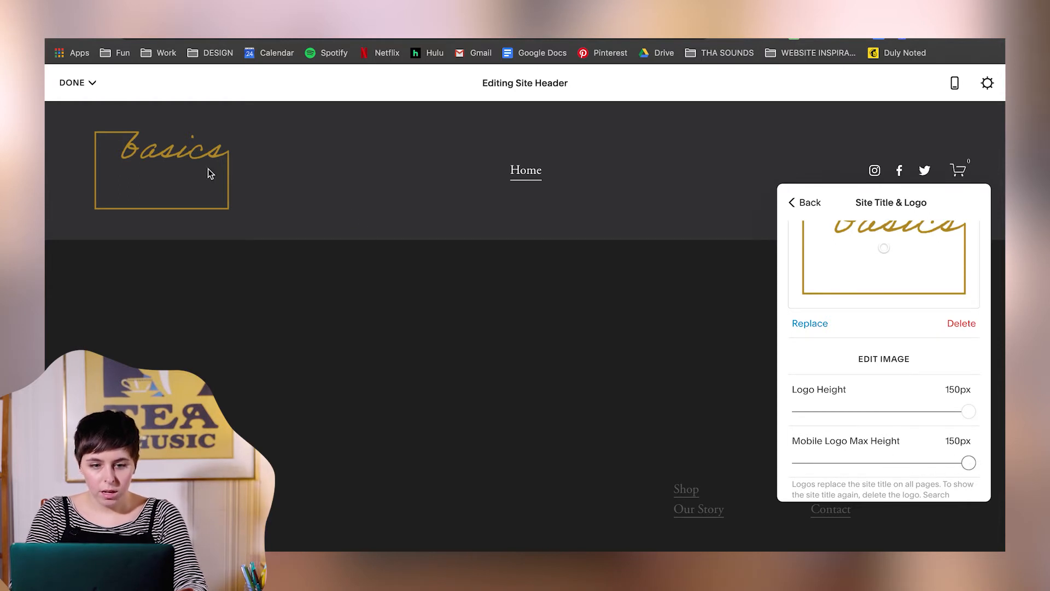
left_click(91, 84)
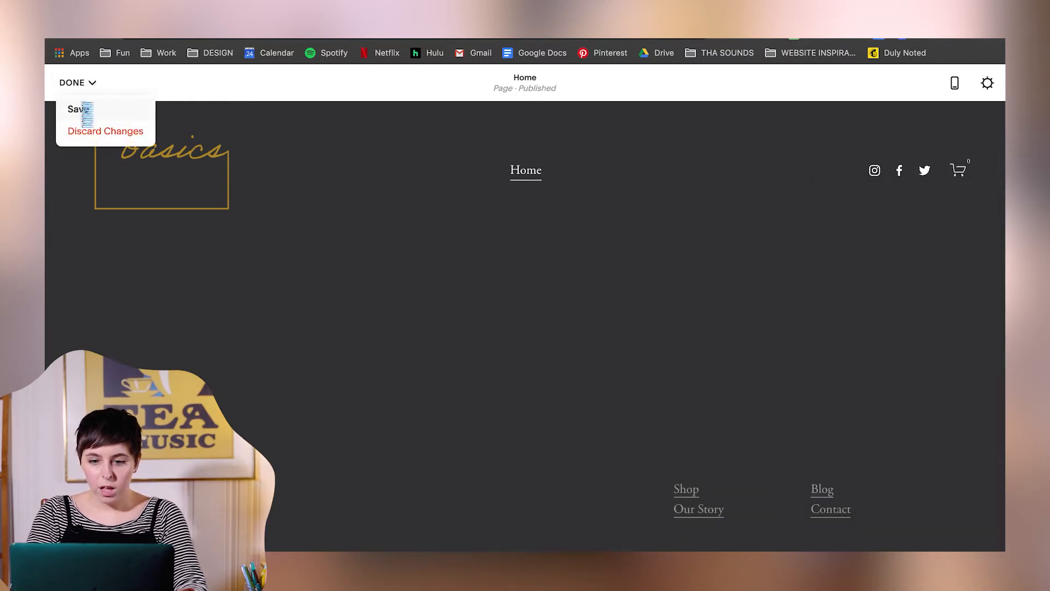
left_click(69, 109)
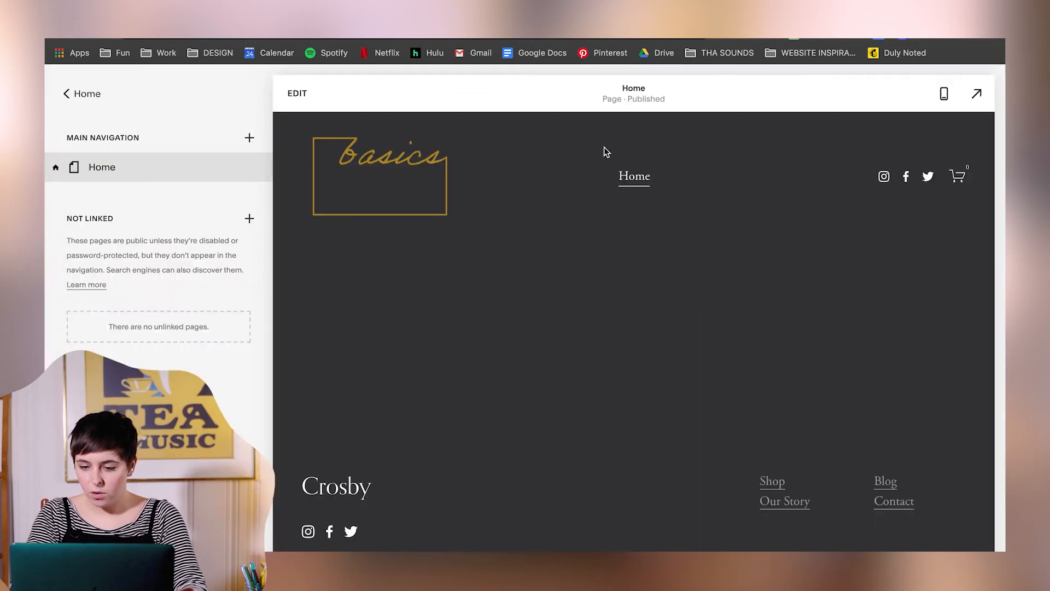
- Change the site header layout to navigation links on the left, a centred logo and icons on the right
left_click(301, 99)
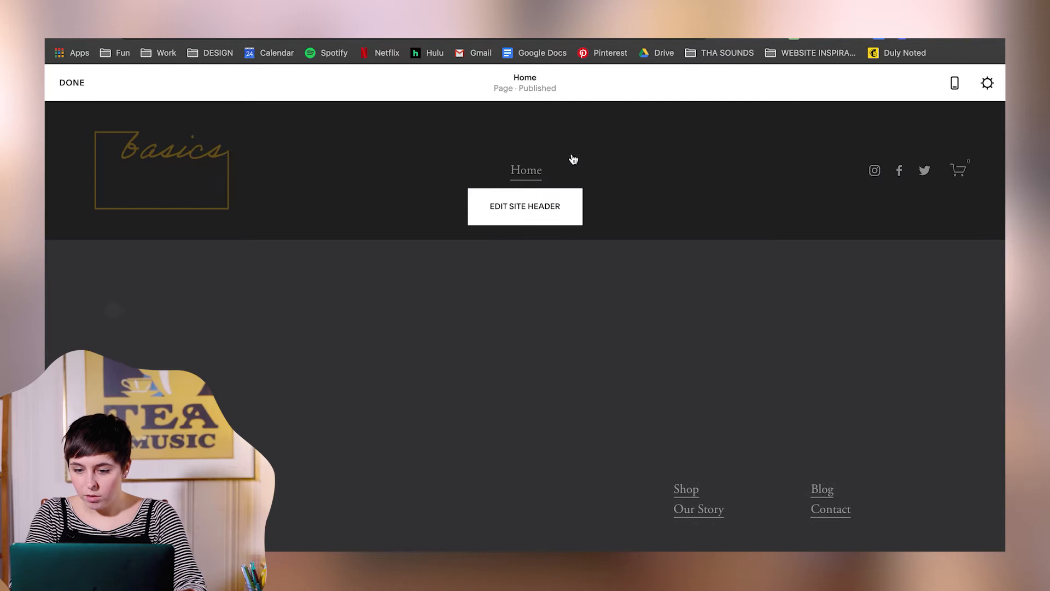
left_click(540, 206)
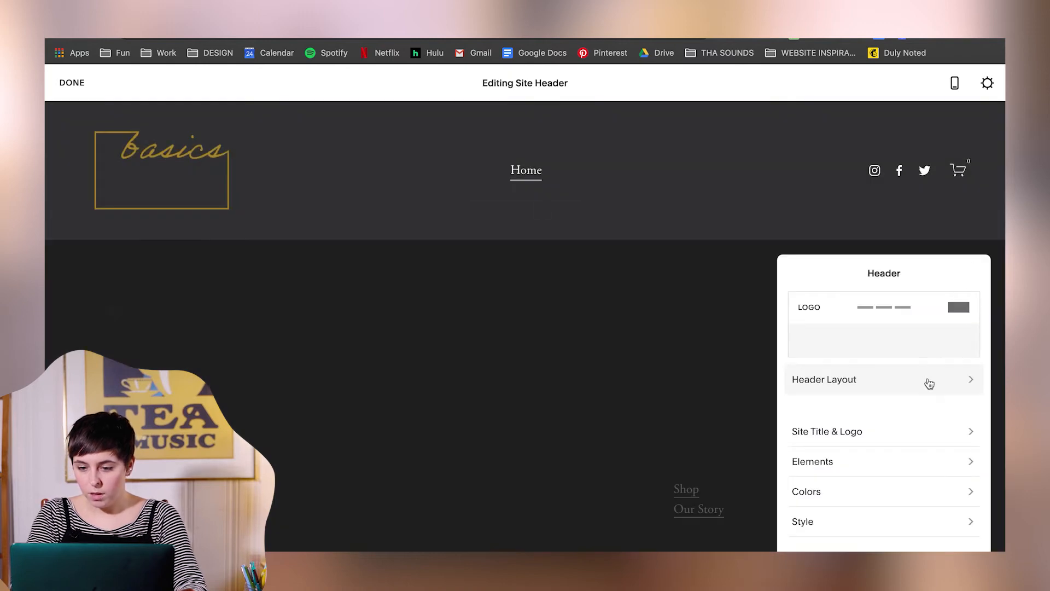
left_click(929, 383)
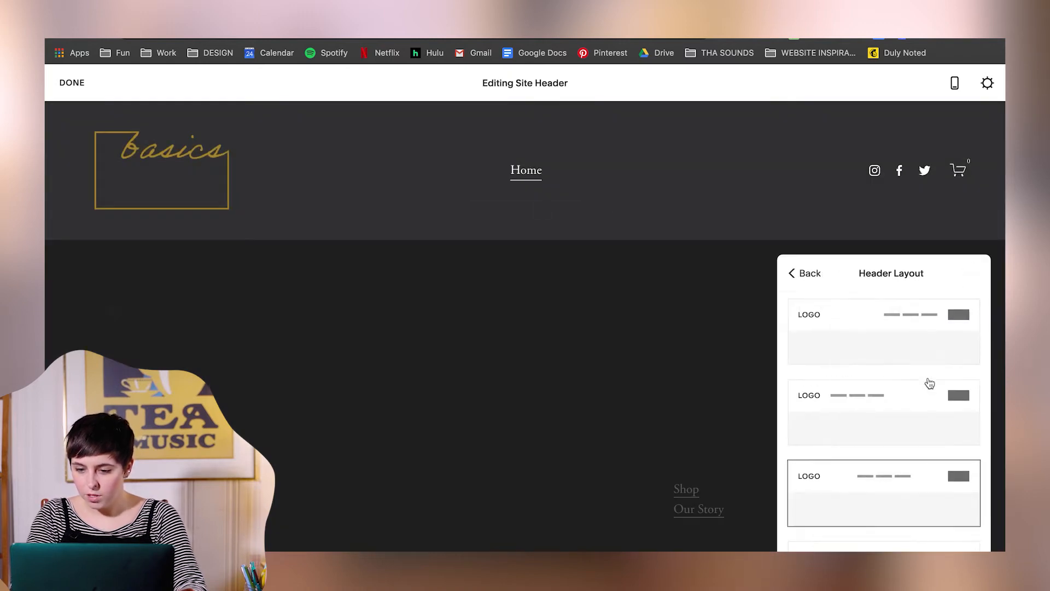
scroll(929, 450, "down", 3)
scroll(928, 450, "up", 2)
scroll(928, 450, "down", 2)
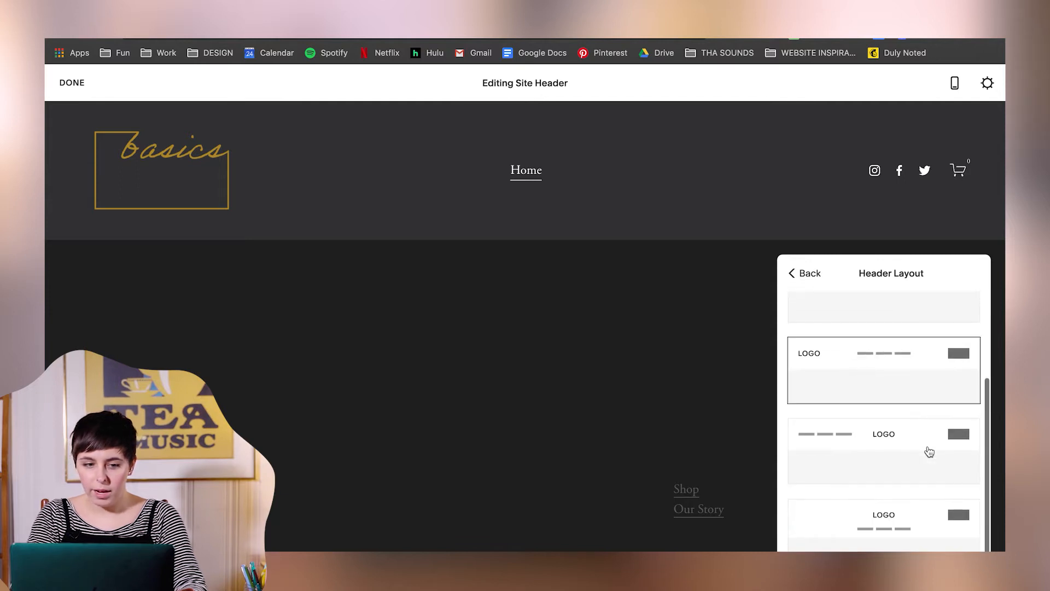
left_click(900, 457)
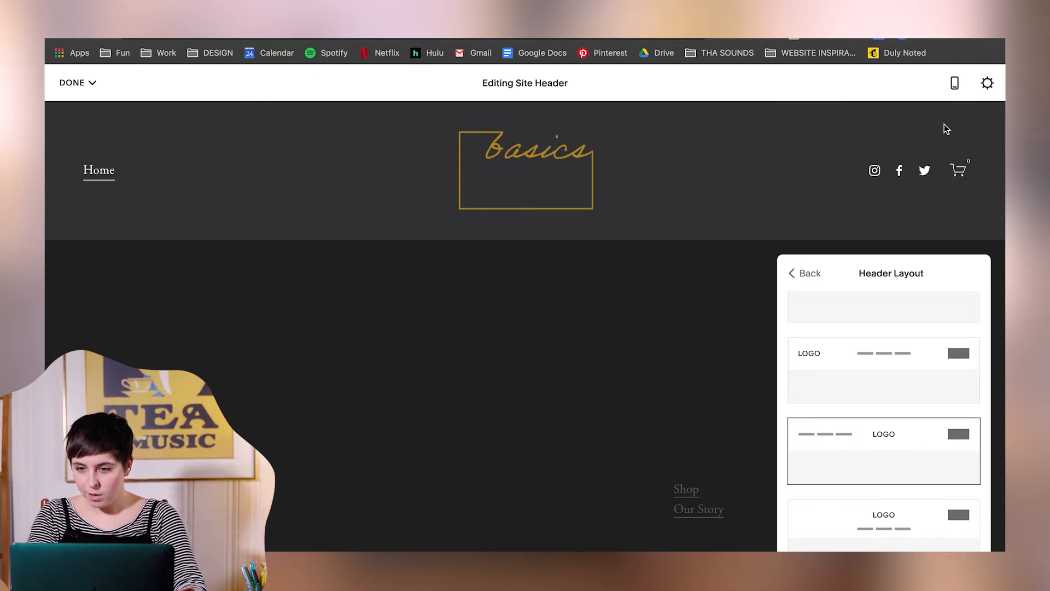
left_click(802, 273)
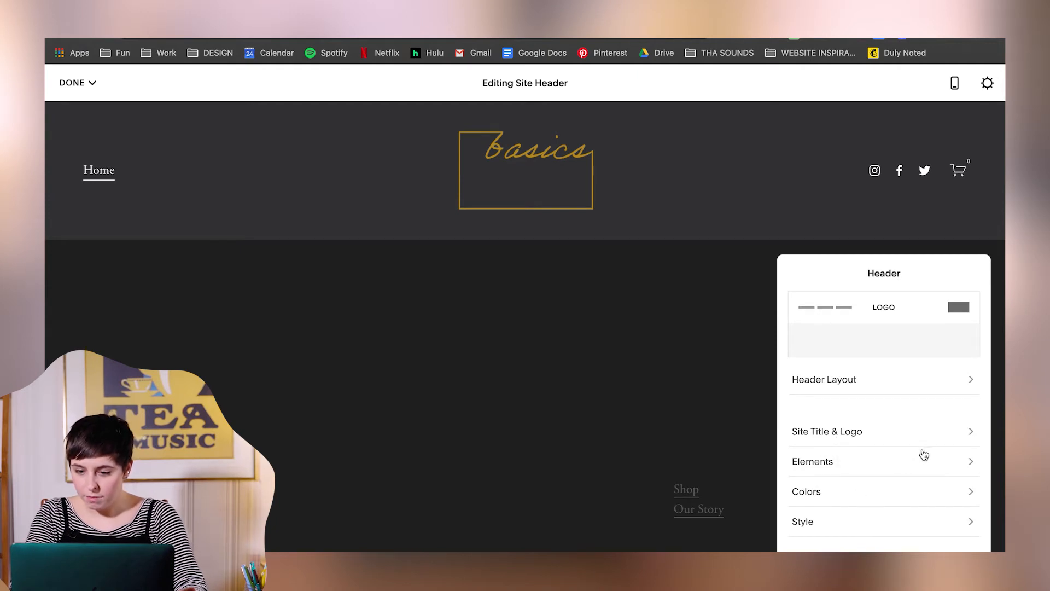
- Turn off the Cart element in the site header and save the header changes
left_click(905, 464)
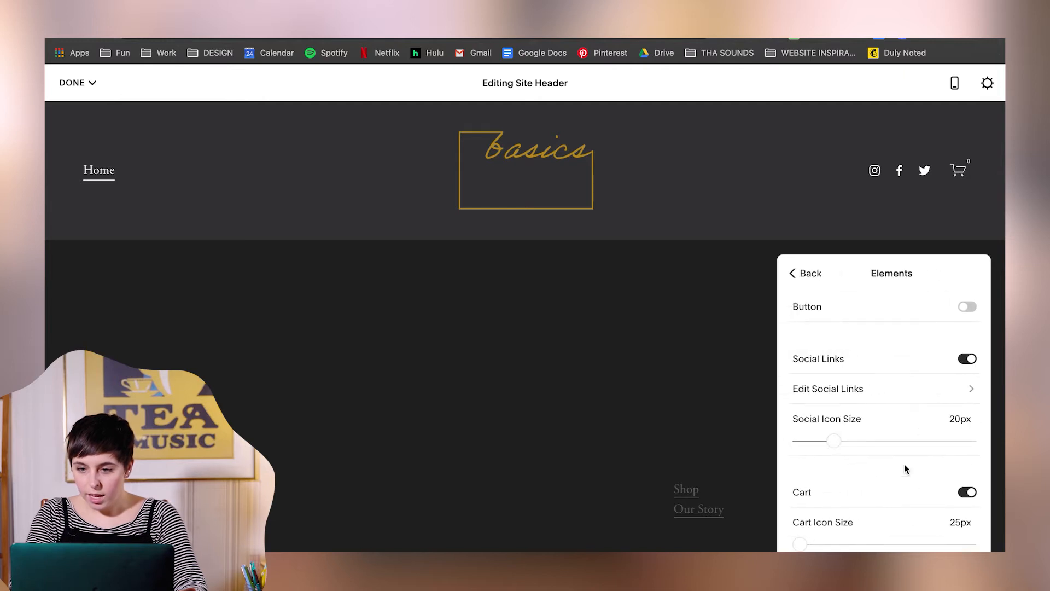
left_click(966, 492)
left_click(803, 273)
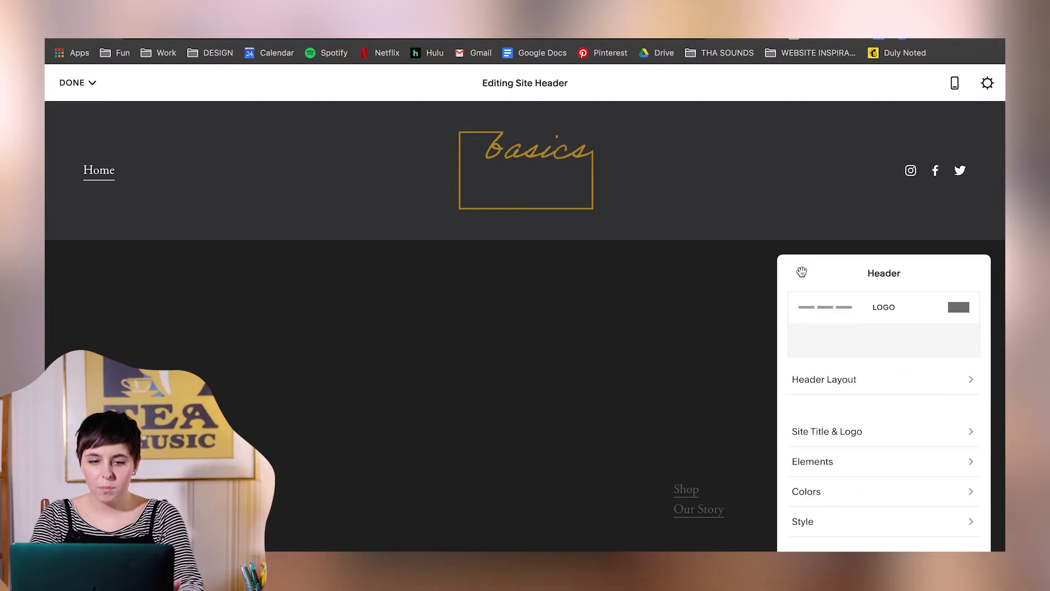
left_click(91, 85)
left_click(82, 109)
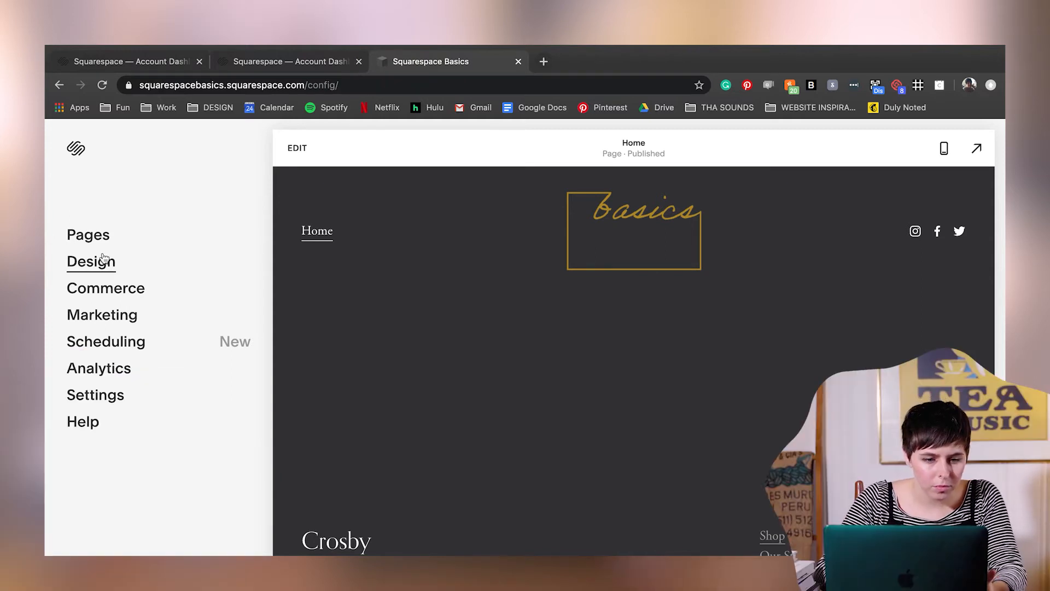
- Upload Basics-Fav.png as the site's browser icon, save it and reload the site editor
left_click(103, 271)
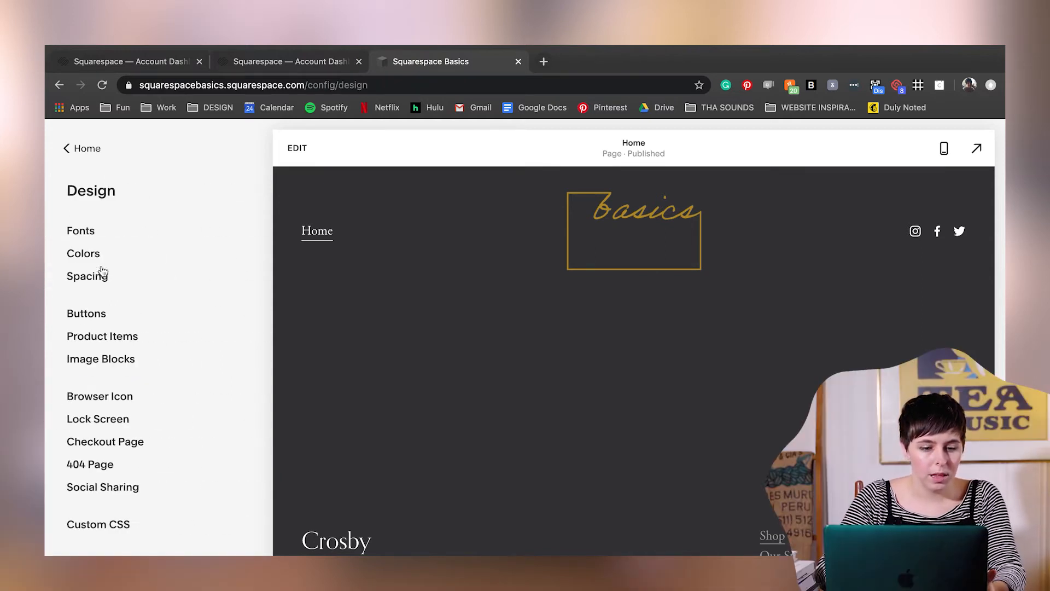
left_click(99, 397)
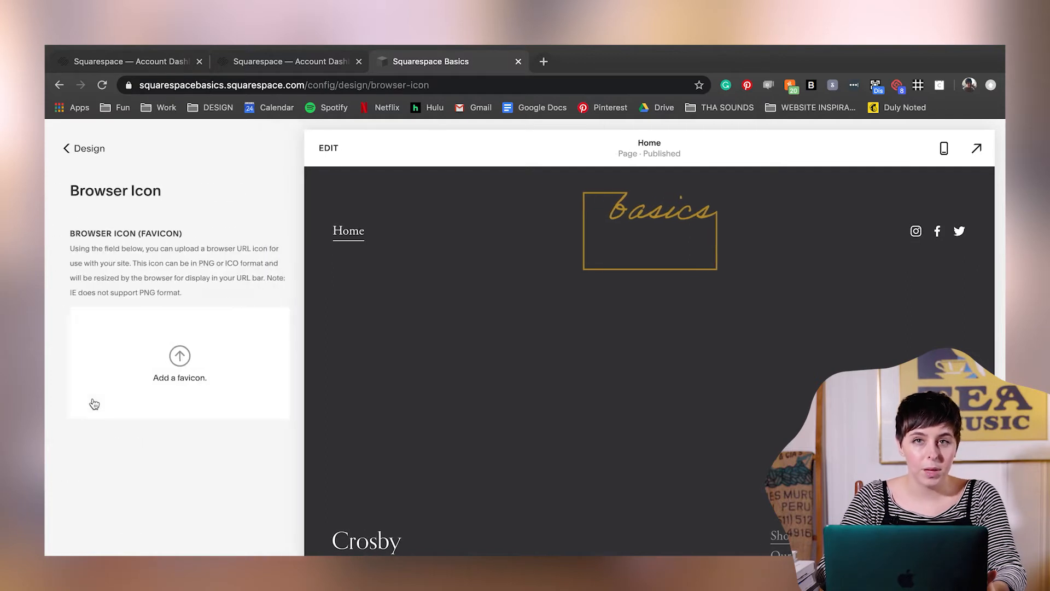
left_click(178, 376)
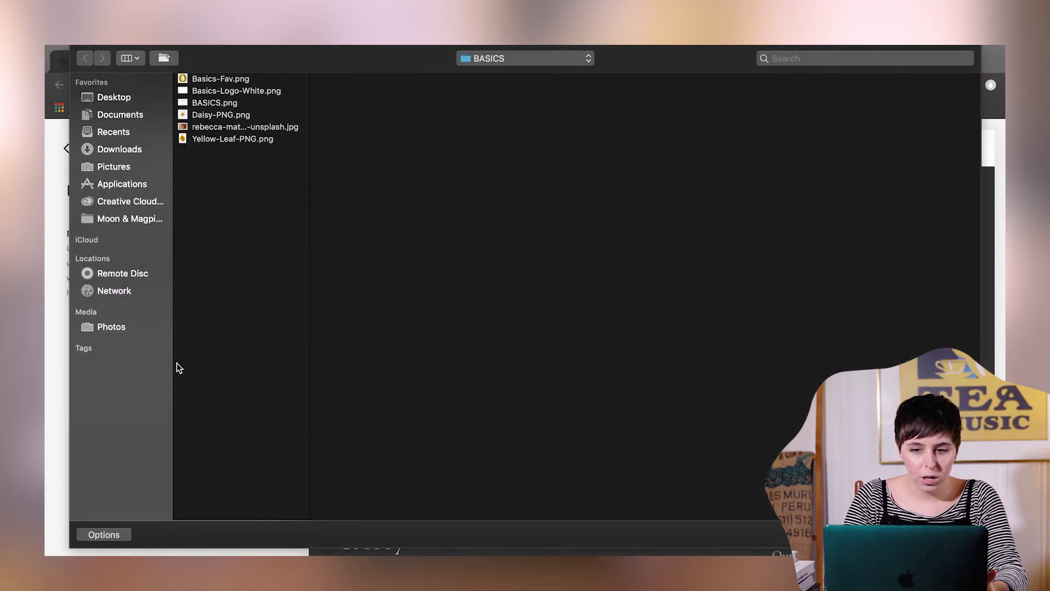
left_click(208, 80)
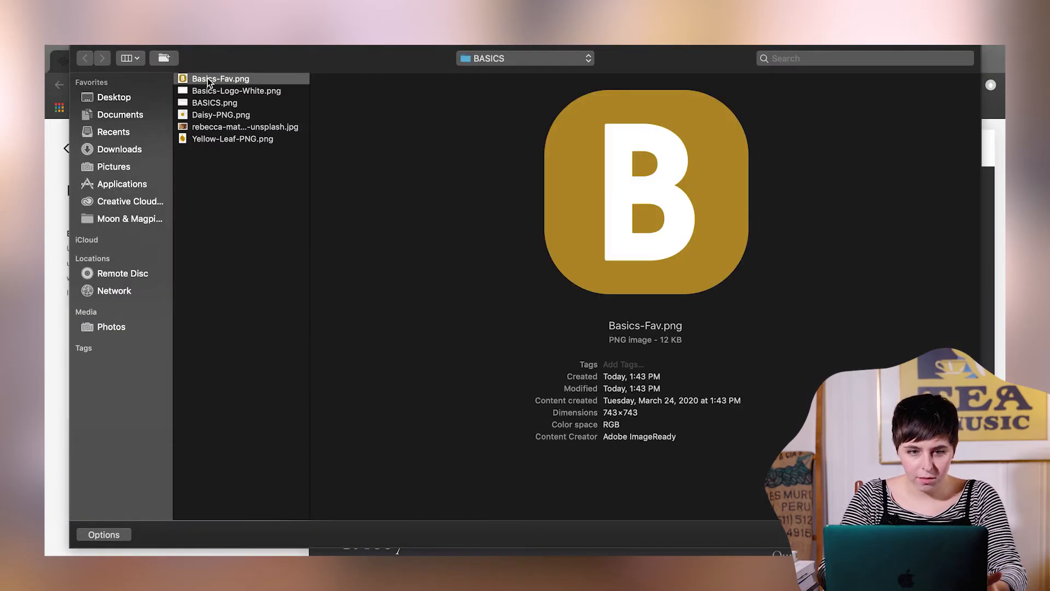
double_click(207, 80)
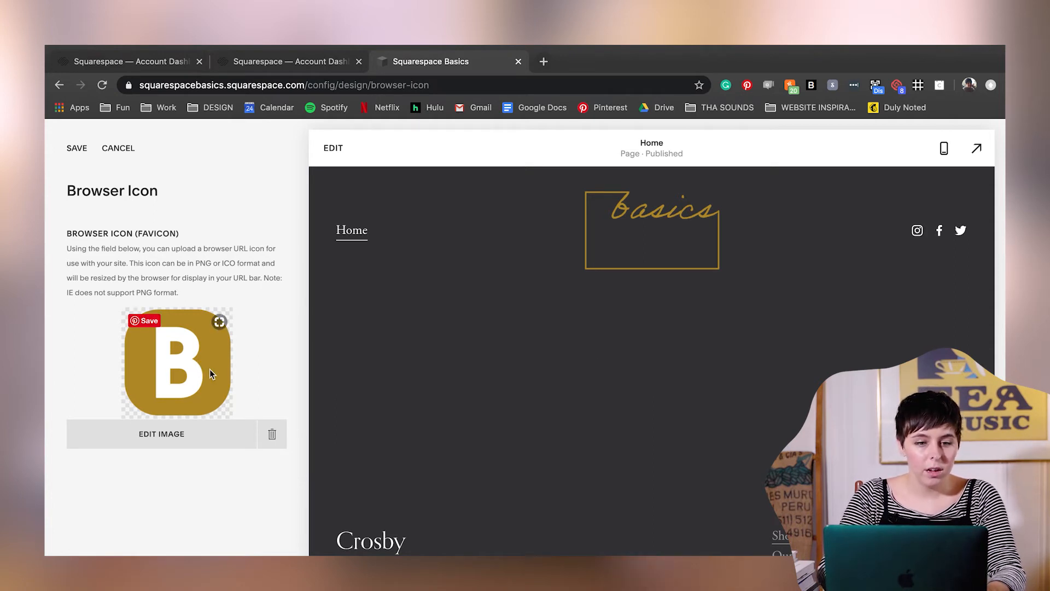
left_click(78, 150)
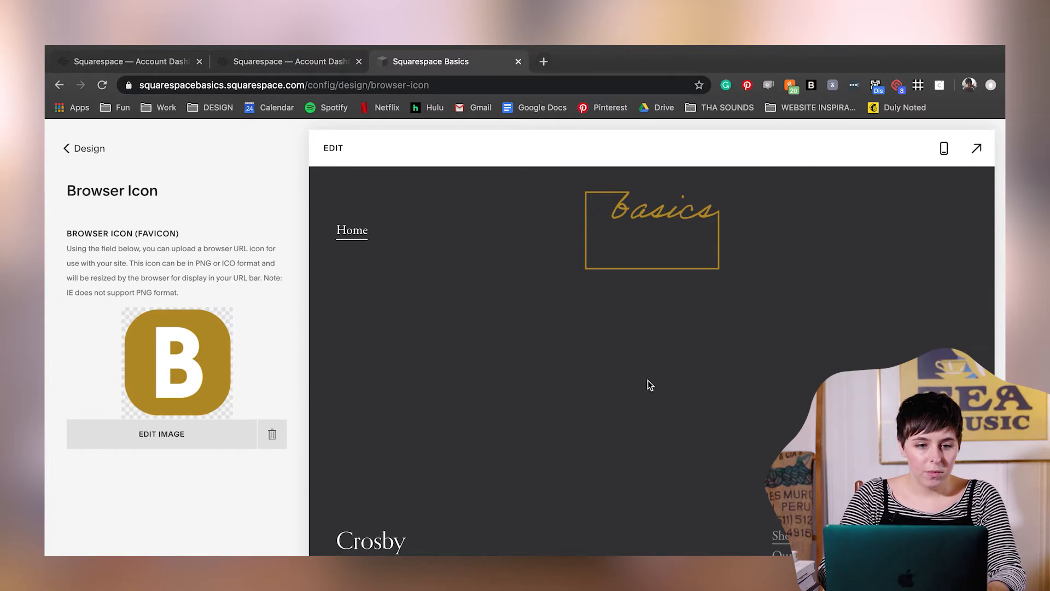
left_click(103, 85)
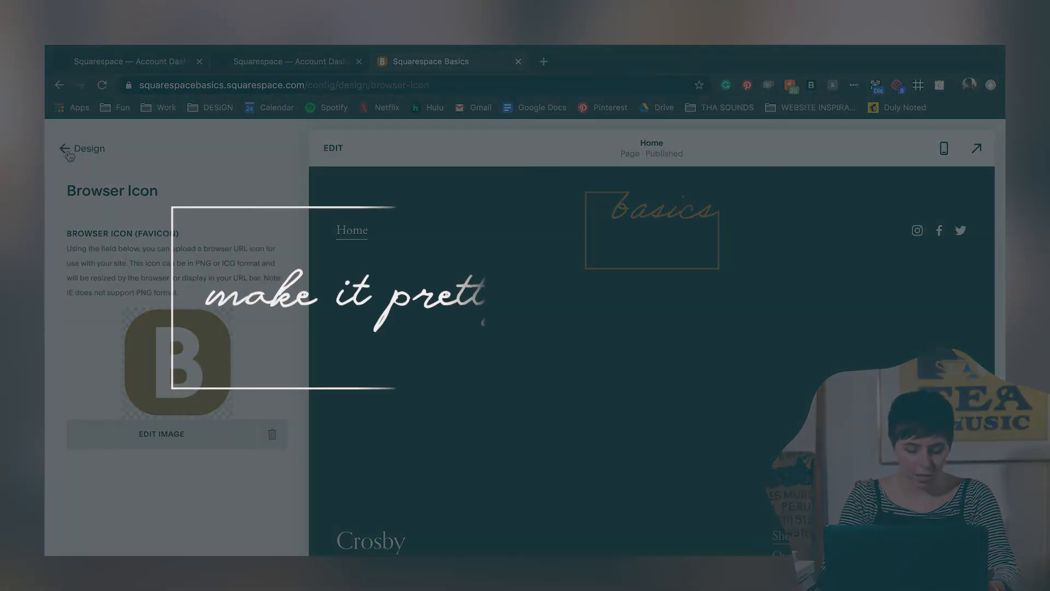
- Add the Unsplash flower photo from the BASICS folder as background image of the Home page's empty section
left_click(67, 152)
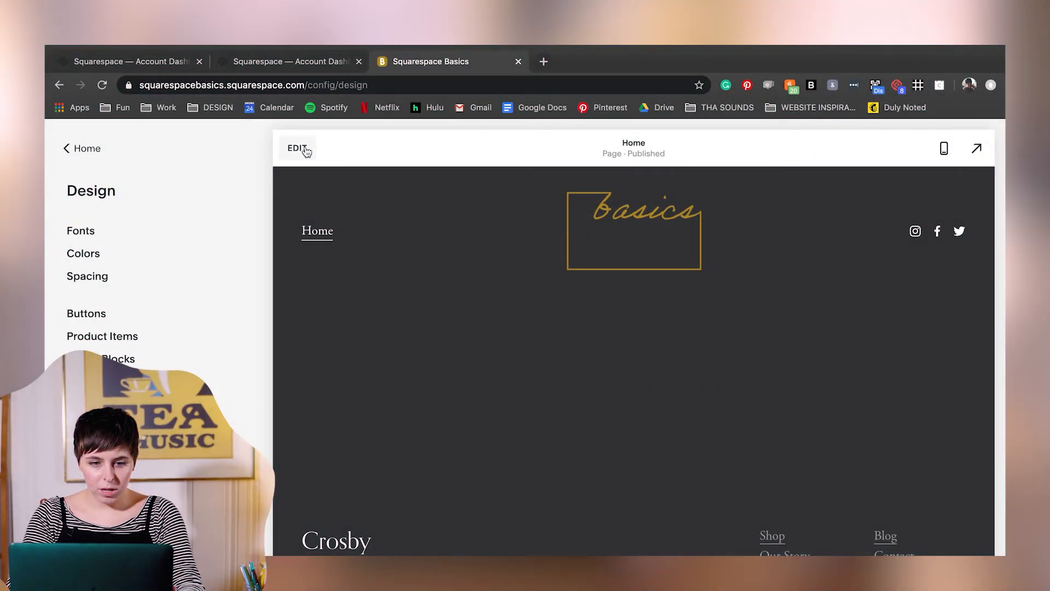
left_click(297, 147)
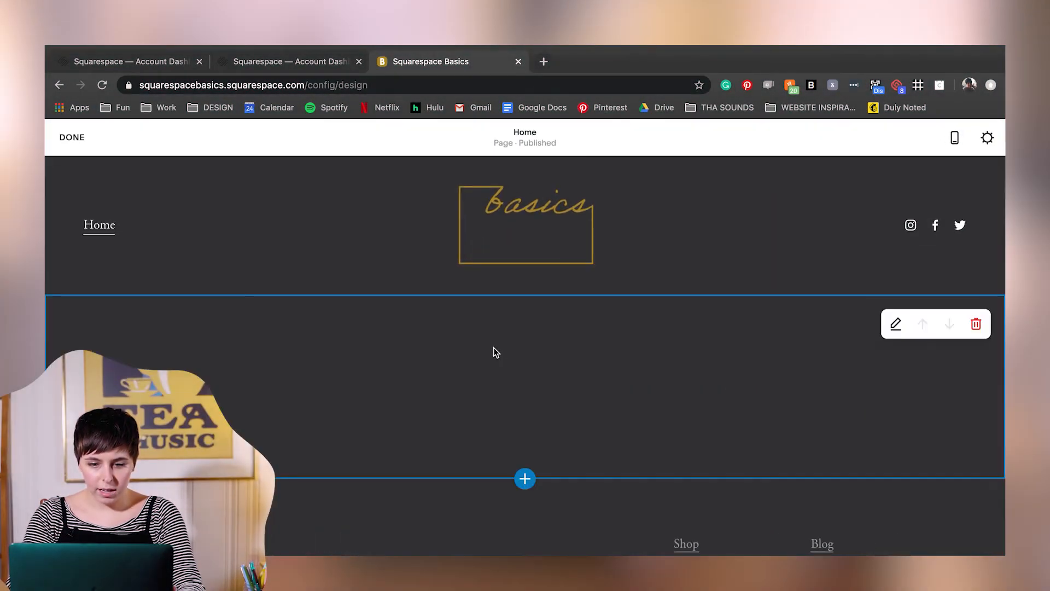
scroll(497, 350, "down", 1)
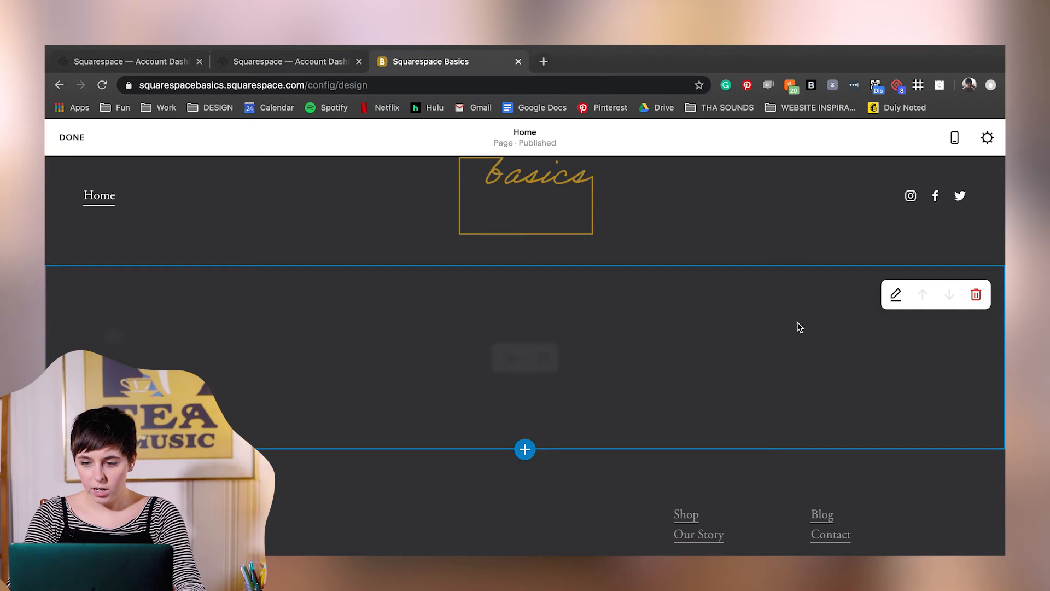
left_click(896, 296)
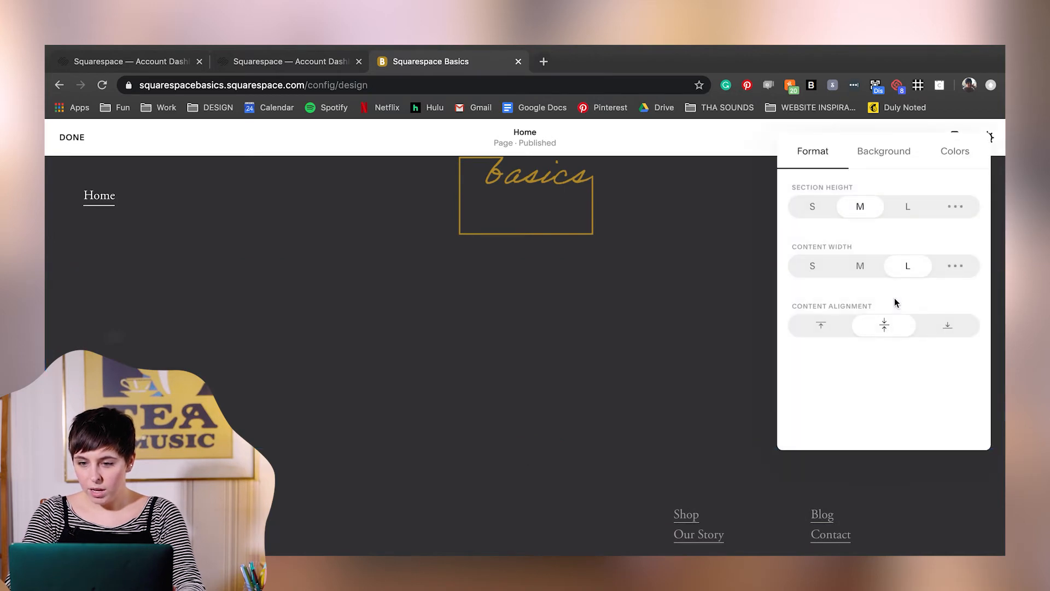
left_click(899, 158)
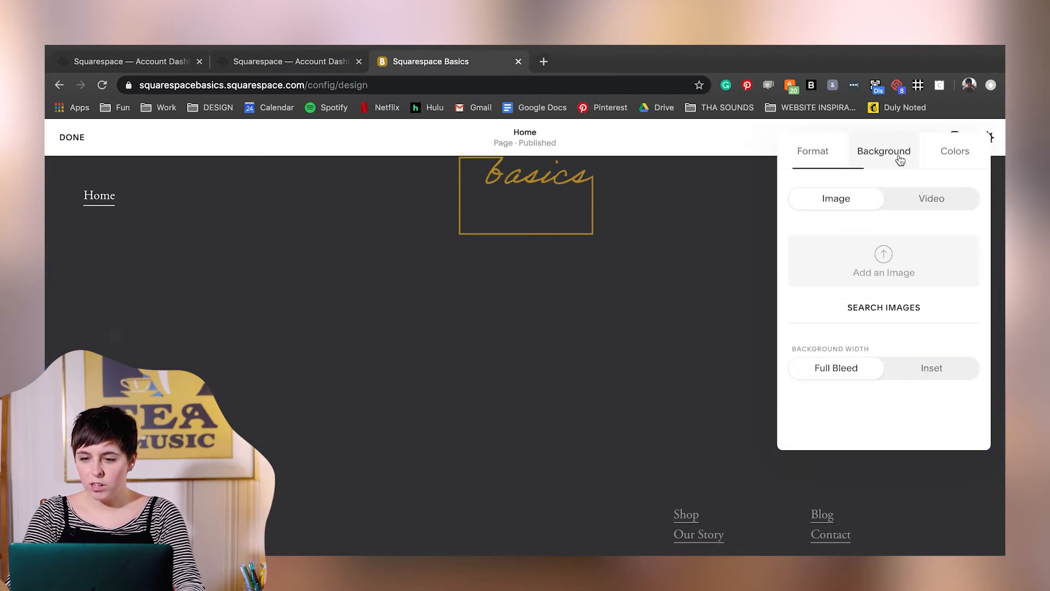
left_click(886, 258)
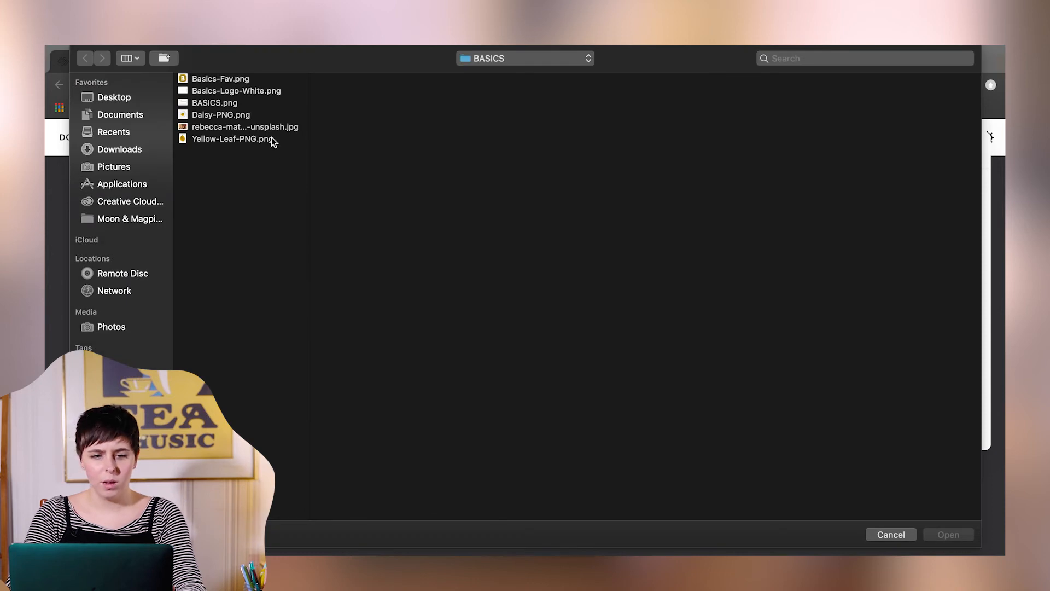
left_click(252, 128)
double_click(253, 129)
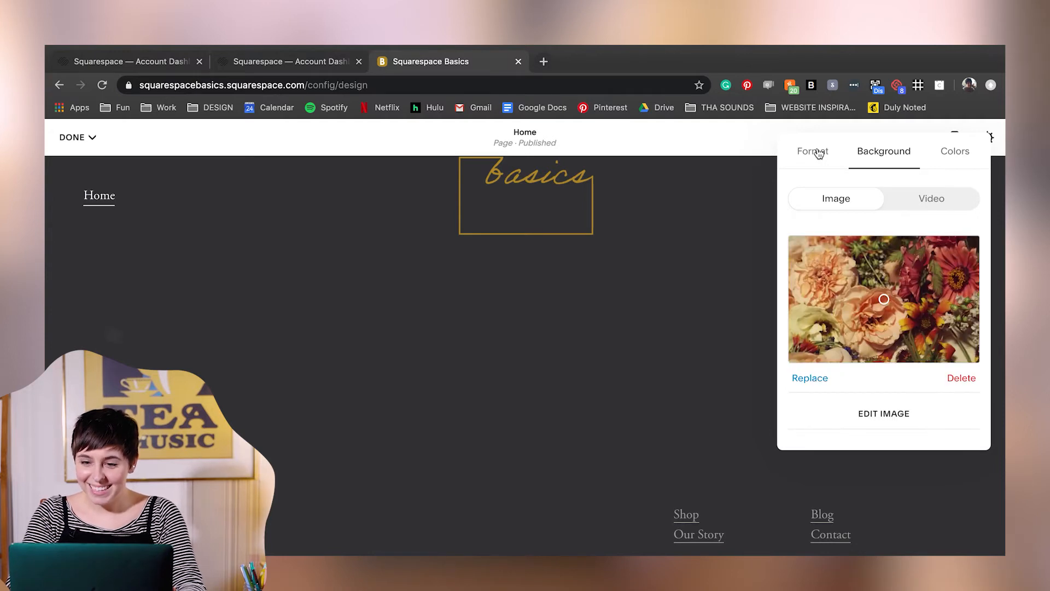
- Set the Home page section height to L, save the page and reload the editor
left_click(819, 153)
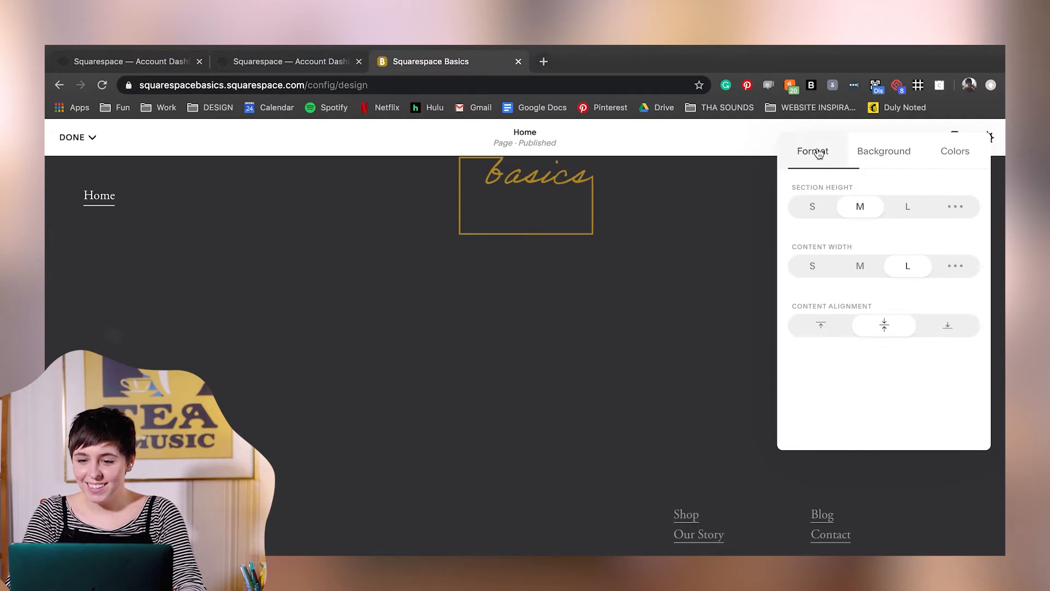
left_click(910, 208)
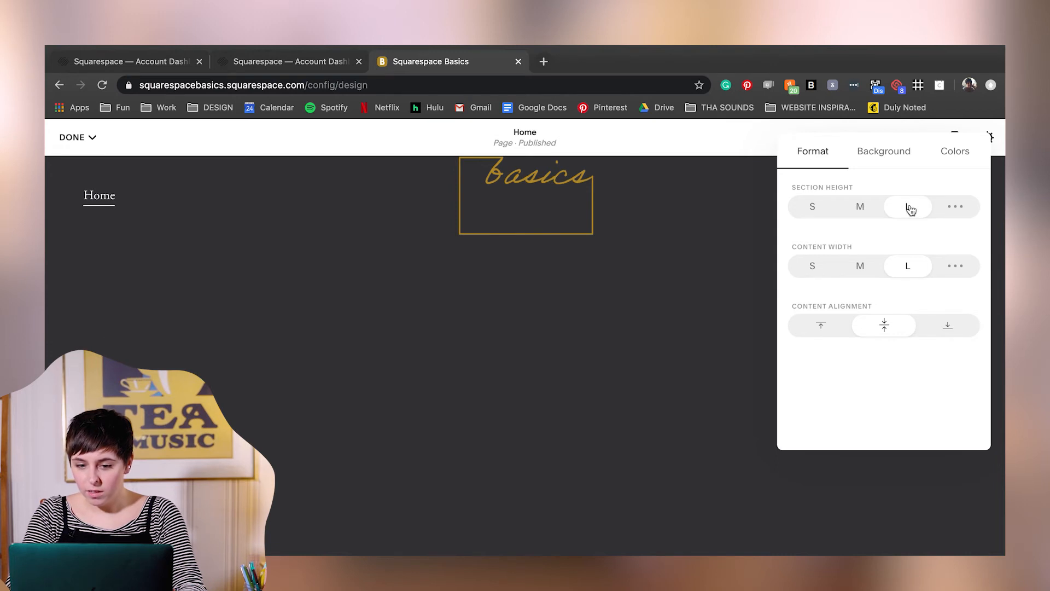
left_click(85, 139)
left_click(79, 164)
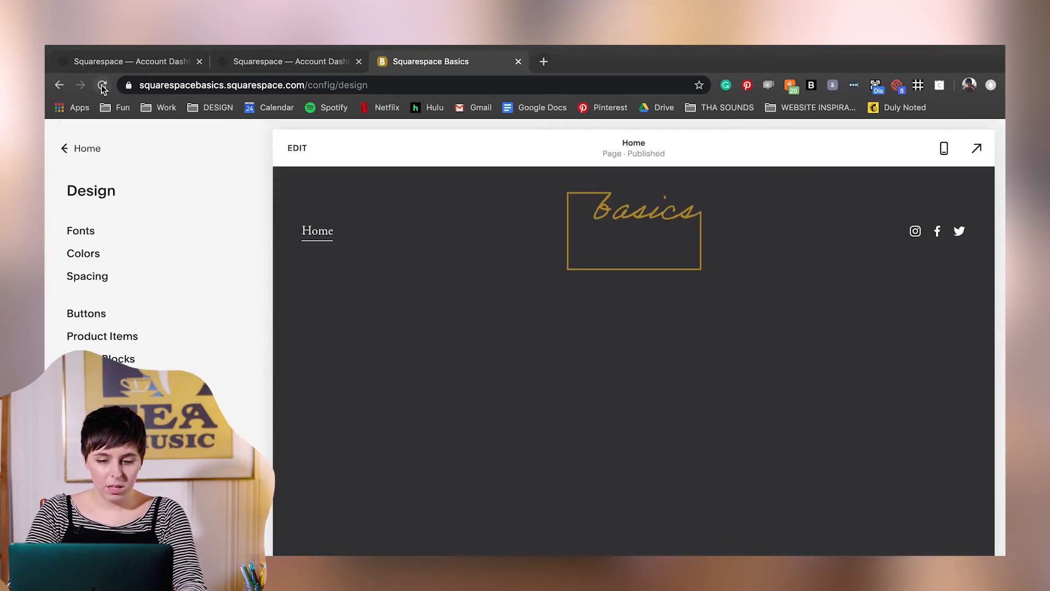
left_click(103, 86)
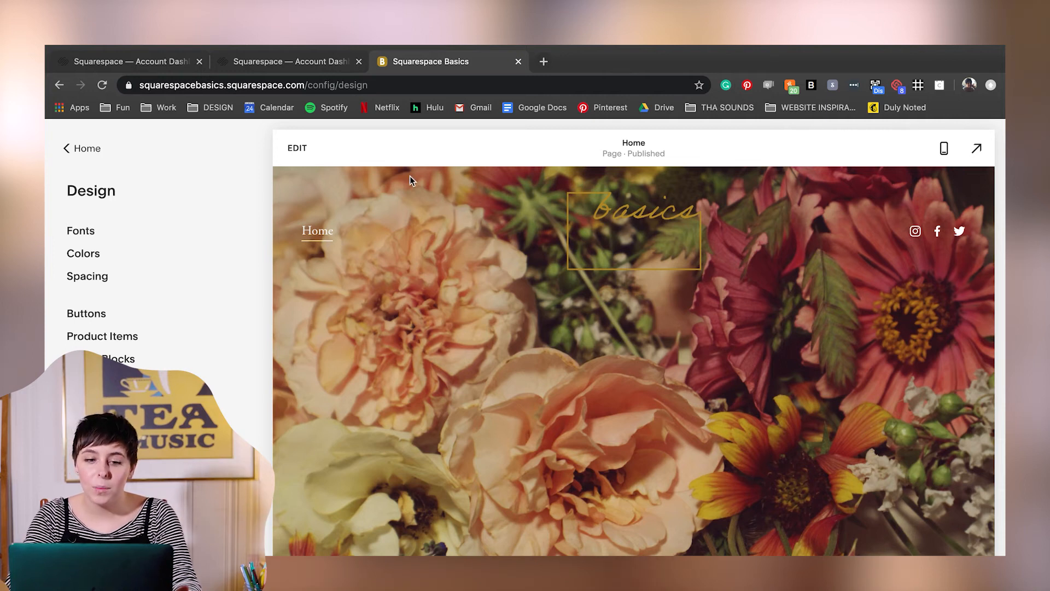
- Turn off the header's Transparent and Use Default Theme options, apply the White Minimal color theme and save
left_click(299, 149)
left_click(528, 256)
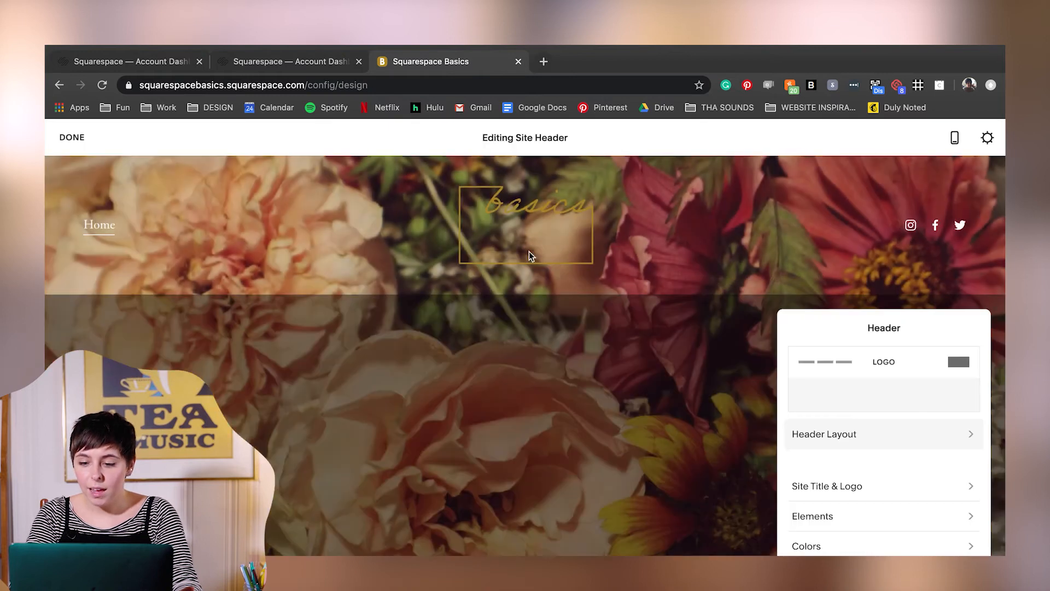
left_click(907, 550)
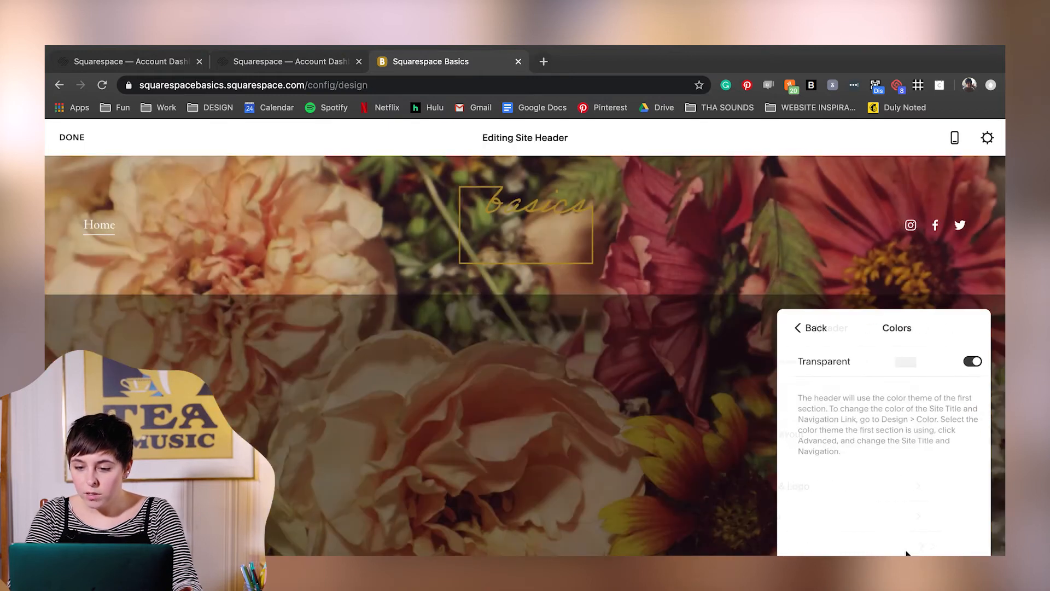
left_click(968, 362)
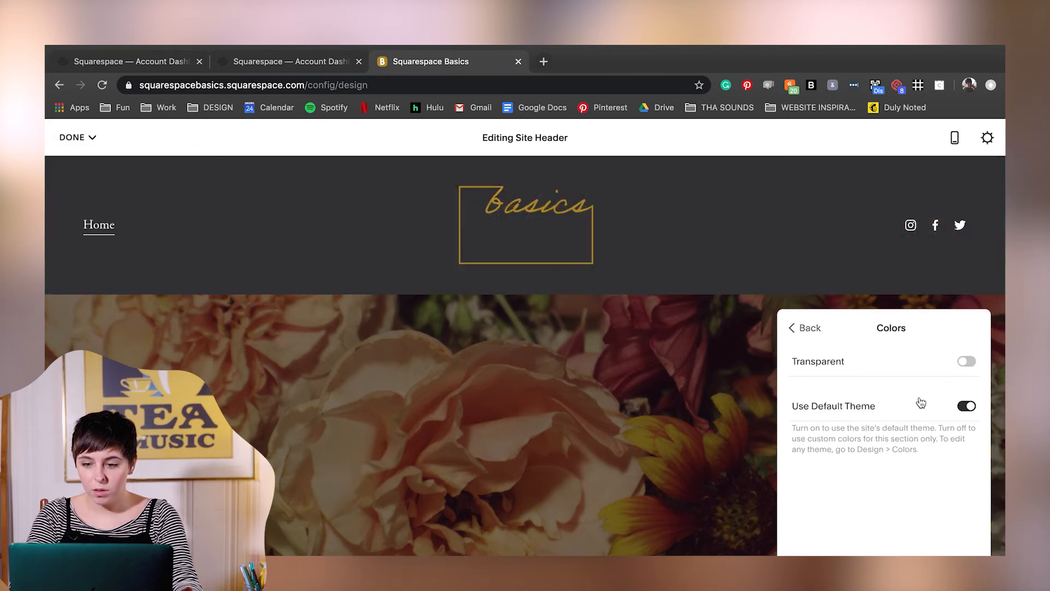
left_click(969, 407)
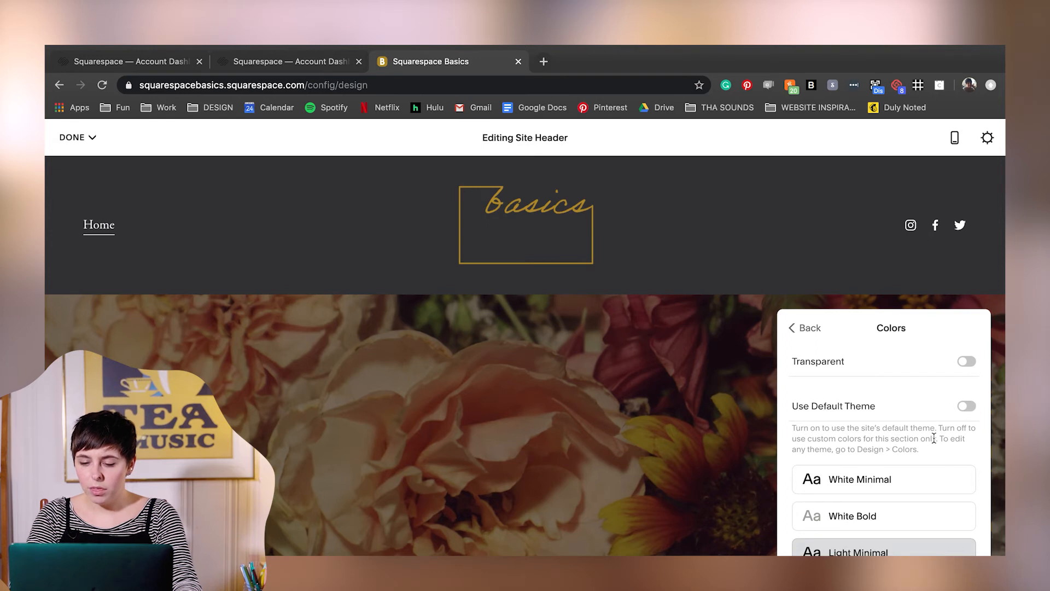
scroll(933, 437, "down", 2)
left_click(903, 433)
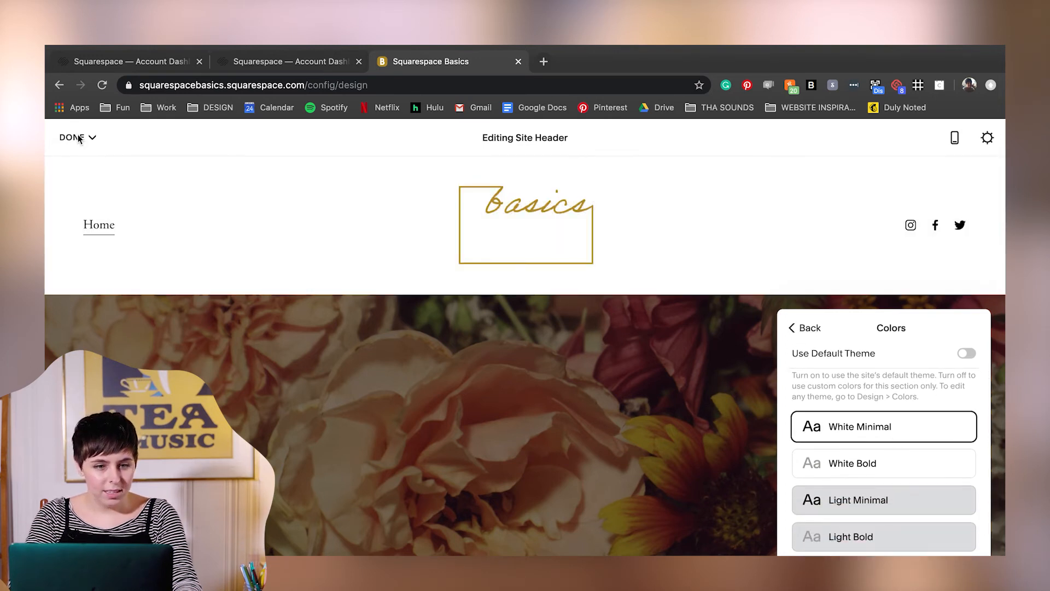
left_click(80, 138)
left_click(82, 167)
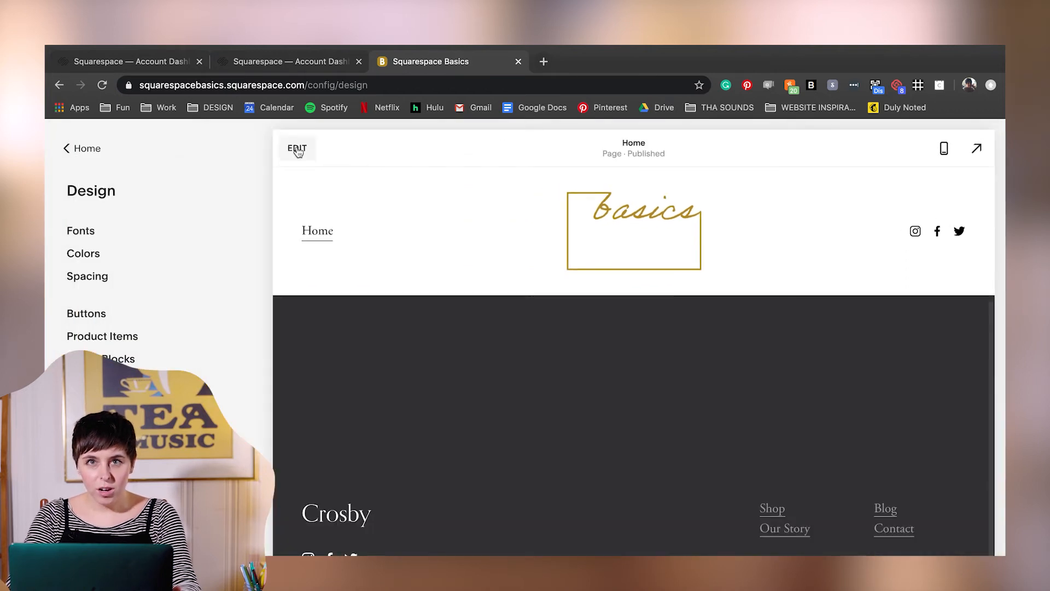
- Enter "Squarespace Basics" as an Extra Large Heading in the text block of the Home page's first section
left_click(297, 148)
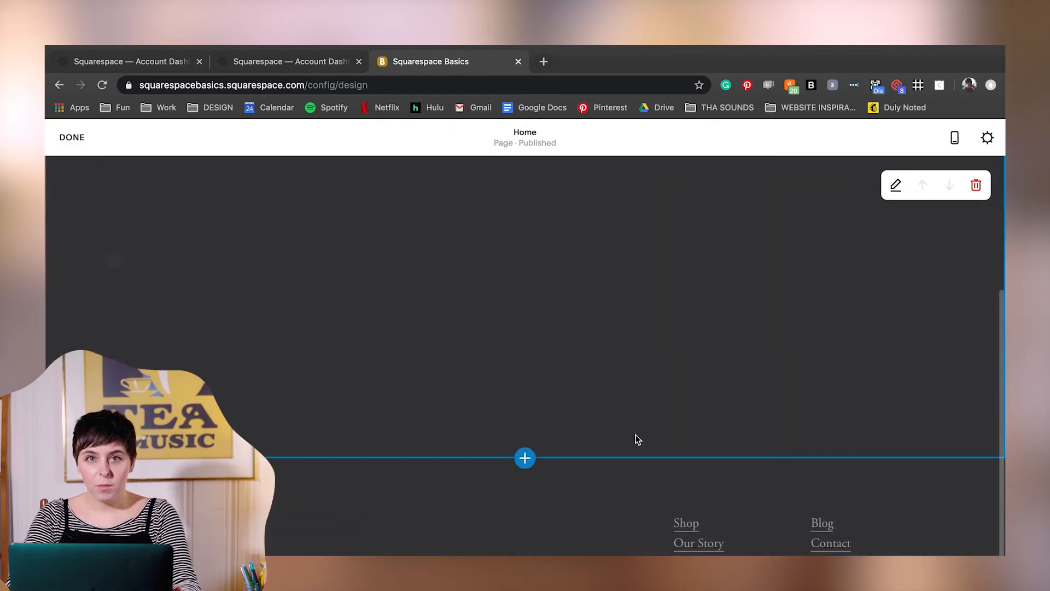
scroll(635, 438, "up", 3)
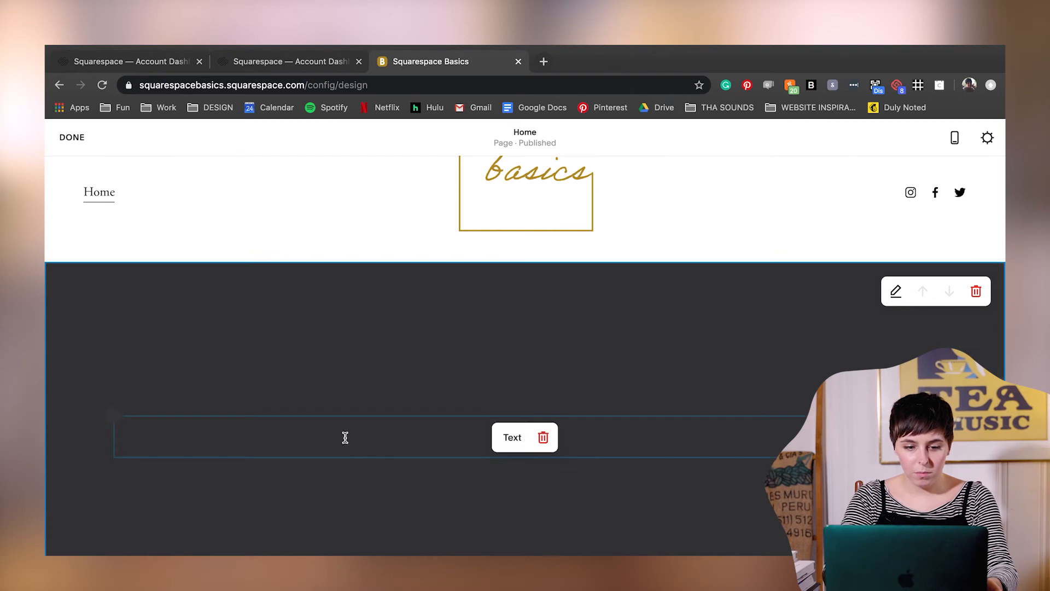
left_click(318, 431)
left_click(350, 401)
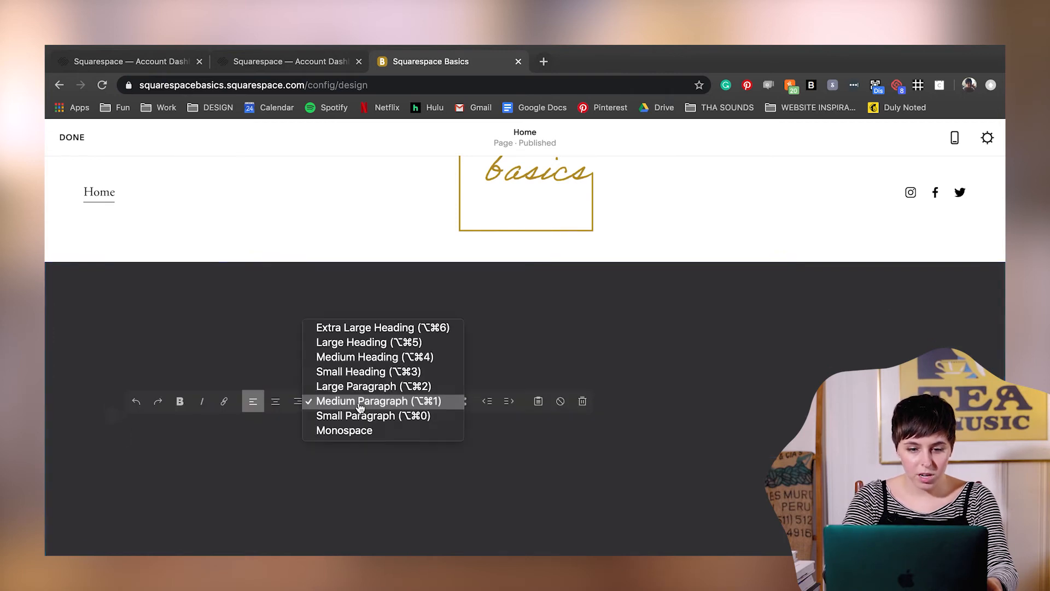
left_click(376, 328)
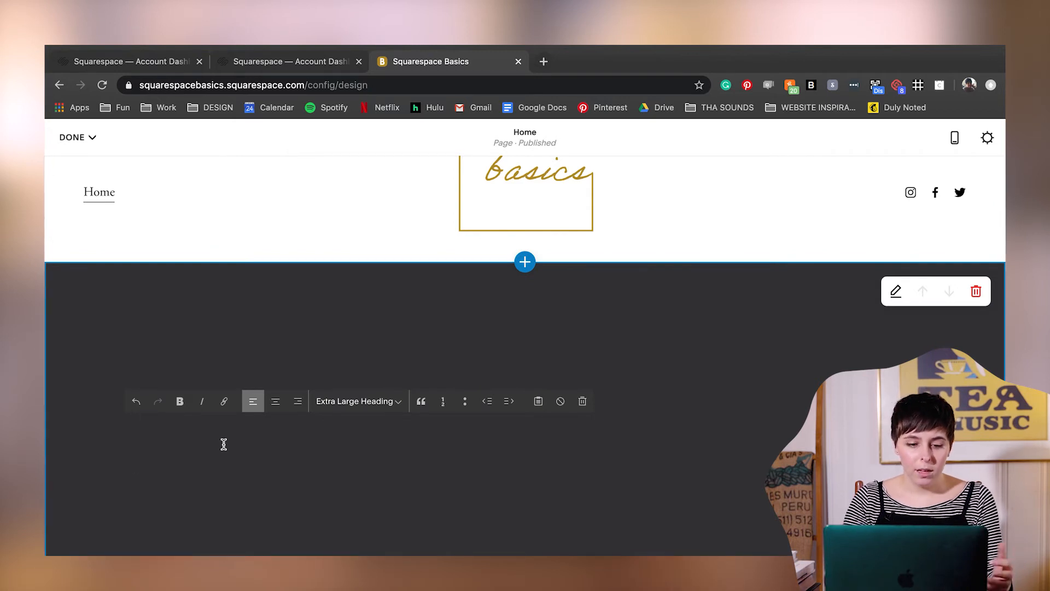
type("Square")
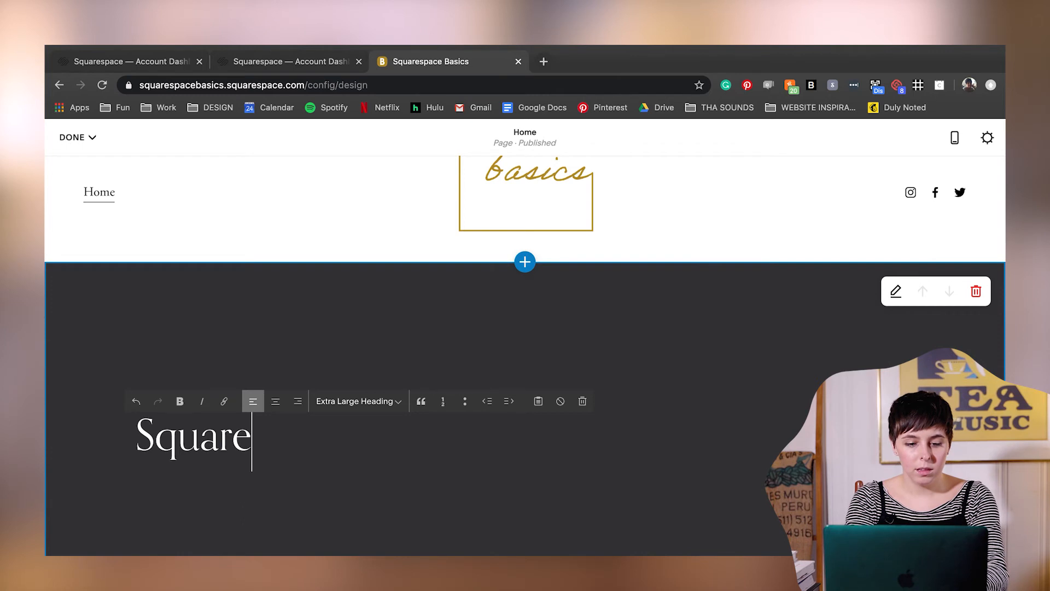
type("space Basics")
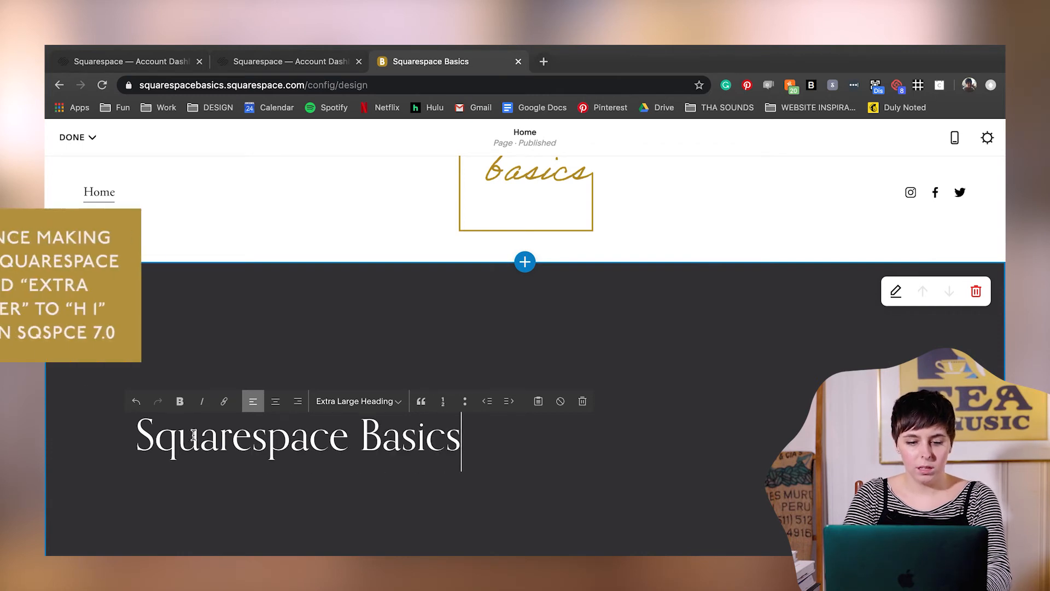
- Center the "Squarespace Basics" heading, keep it as Extra Large Heading, and save the Home page
left_click(275, 401)
left_click(386, 401)
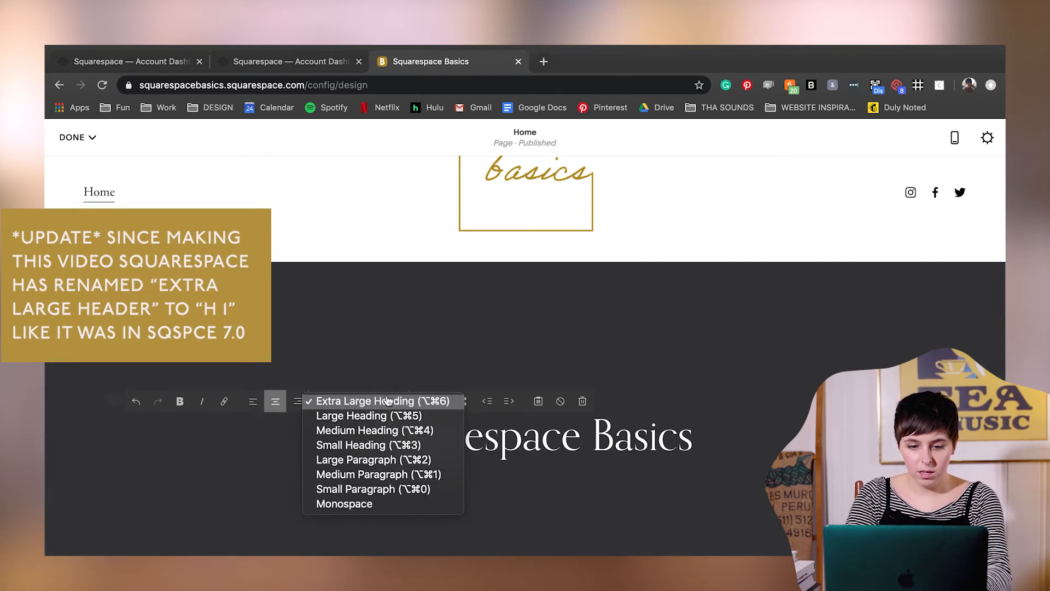
left_click(386, 401)
left_click(71, 137)
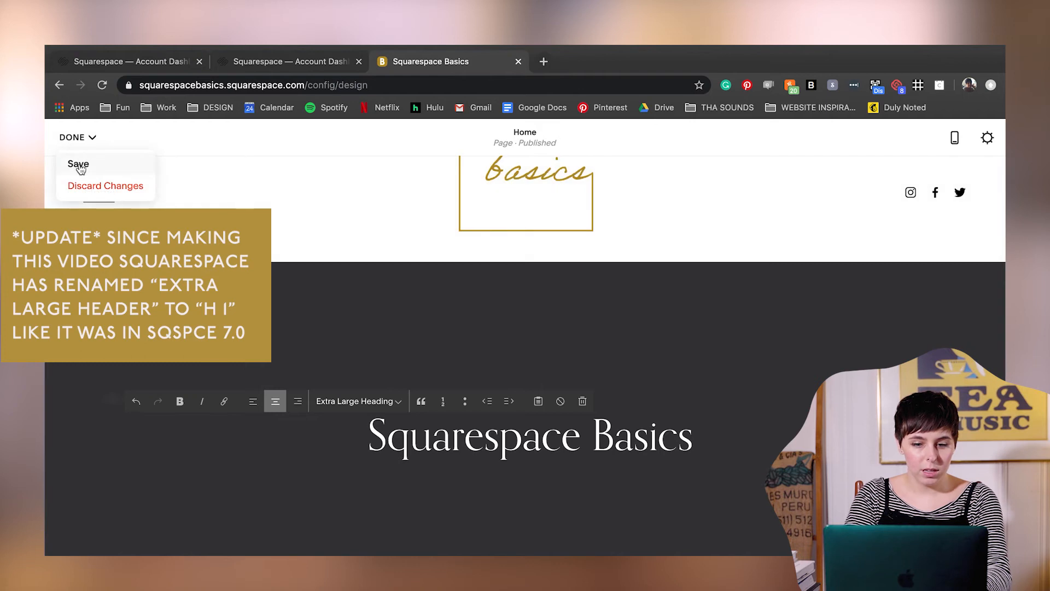
left_click(76, 164)
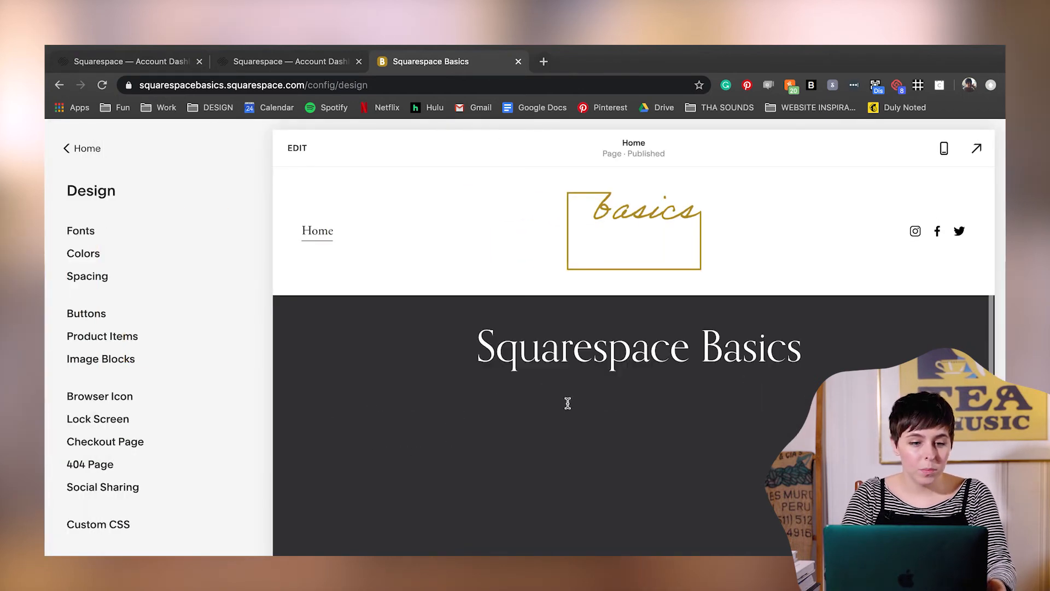
scroll(396, 422, "down", 2)
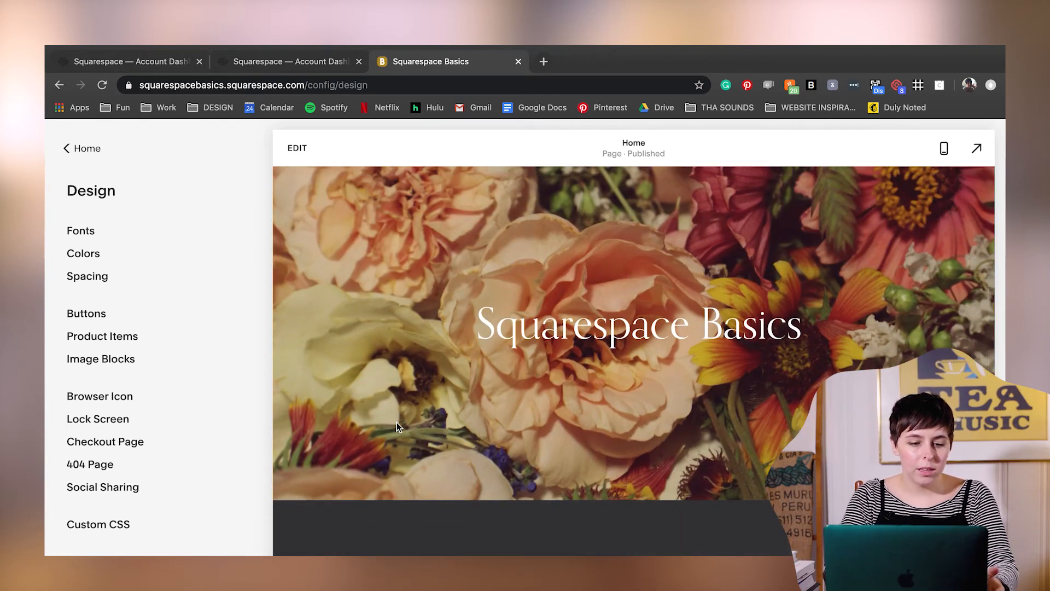
- Generate the site's color palette from the flower photo using the From Image option
left_click(83, 254)
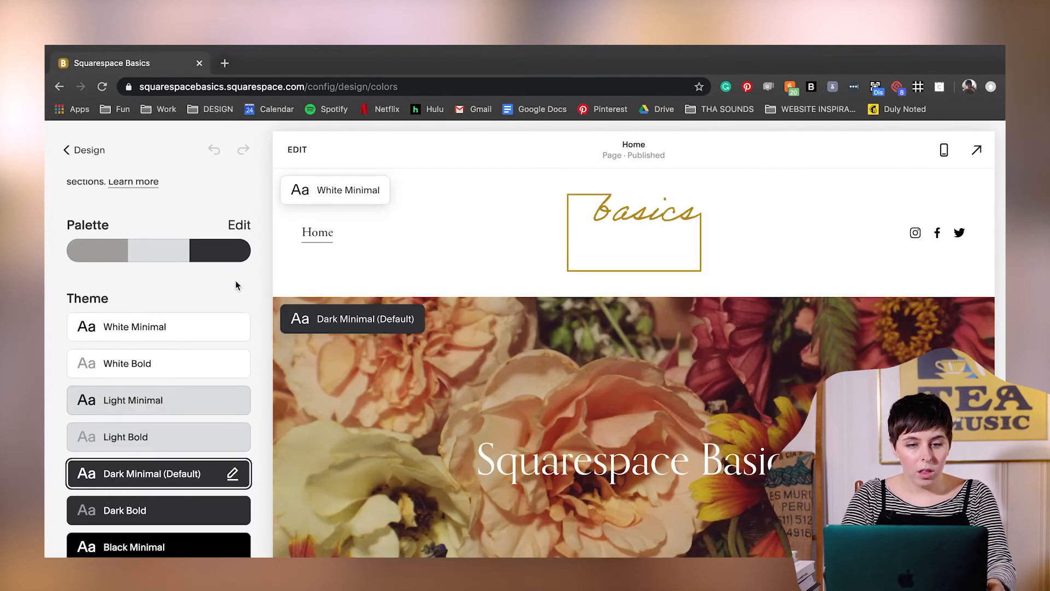
left_click(244, 224)
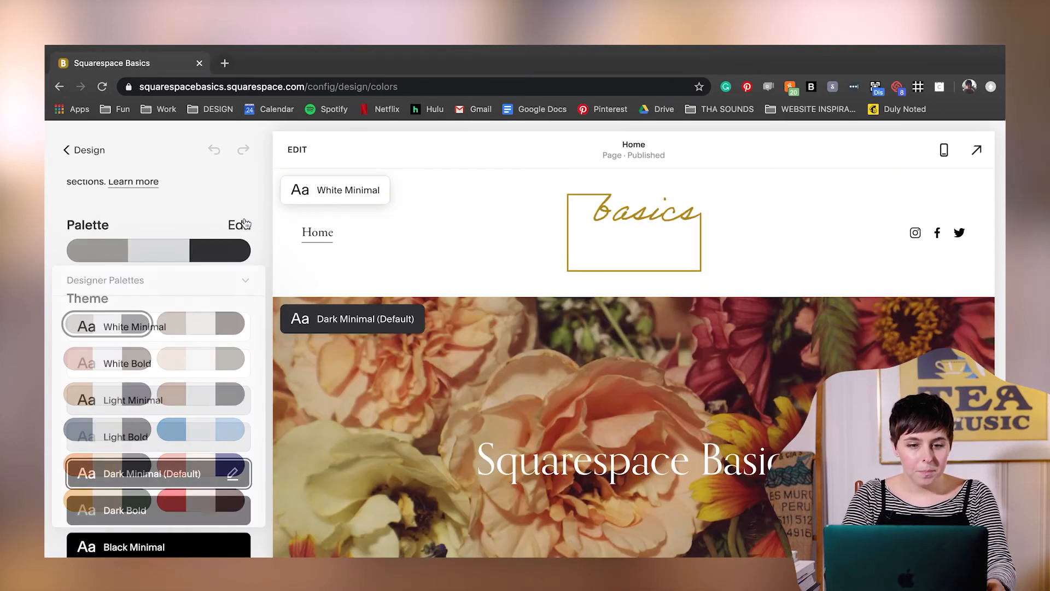
left_click(246, 283)
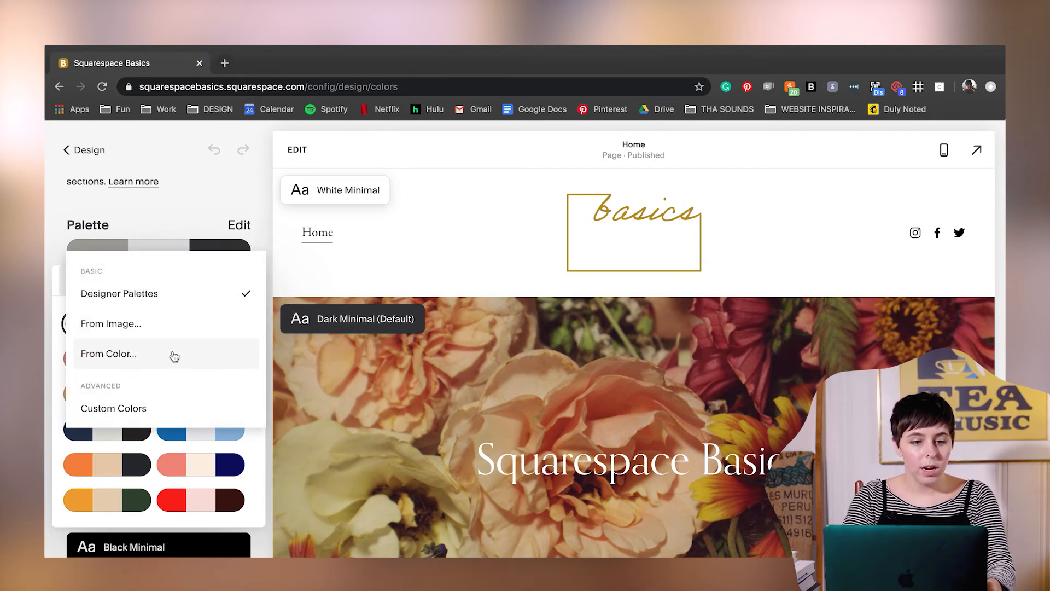
left_click(150, 327)
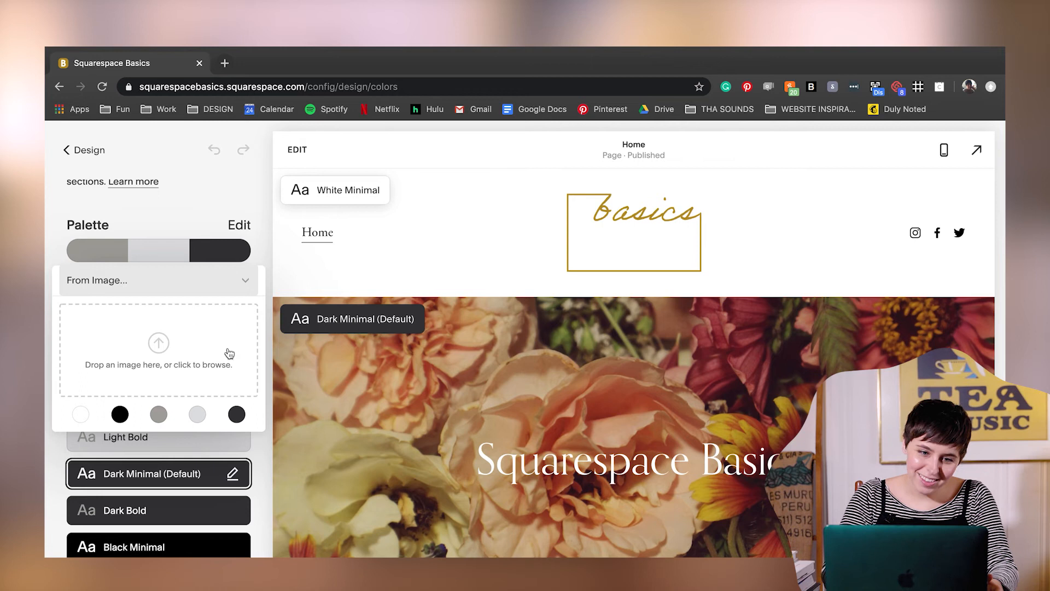
left_click(158, 342)
left_click(182, 129)
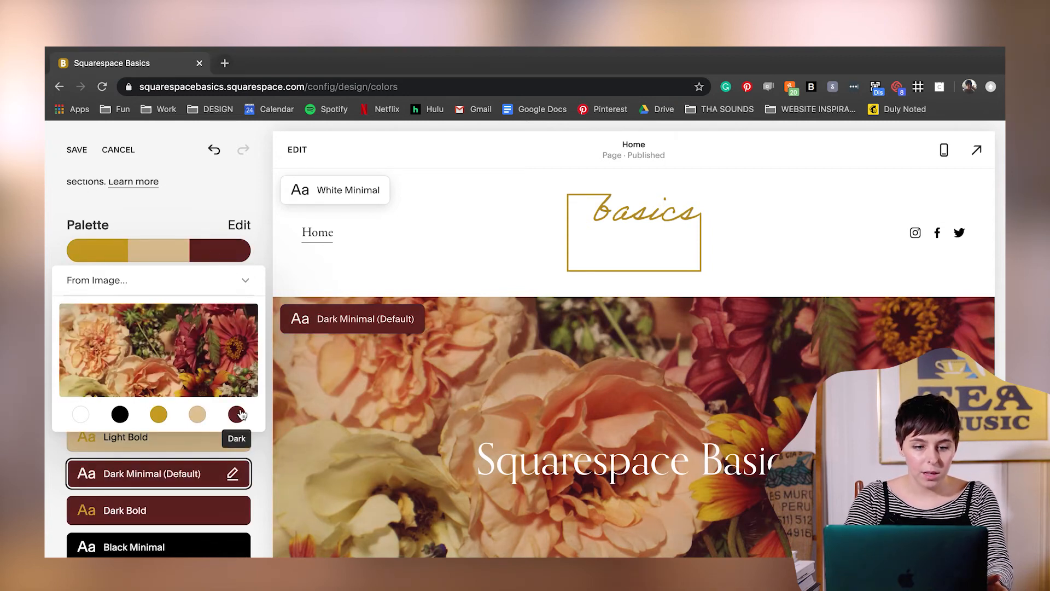
- Switch the palette to Custom Colors and change the Dark color to the pink hsl(346, 38%, 48%)
left_click(245, 280)
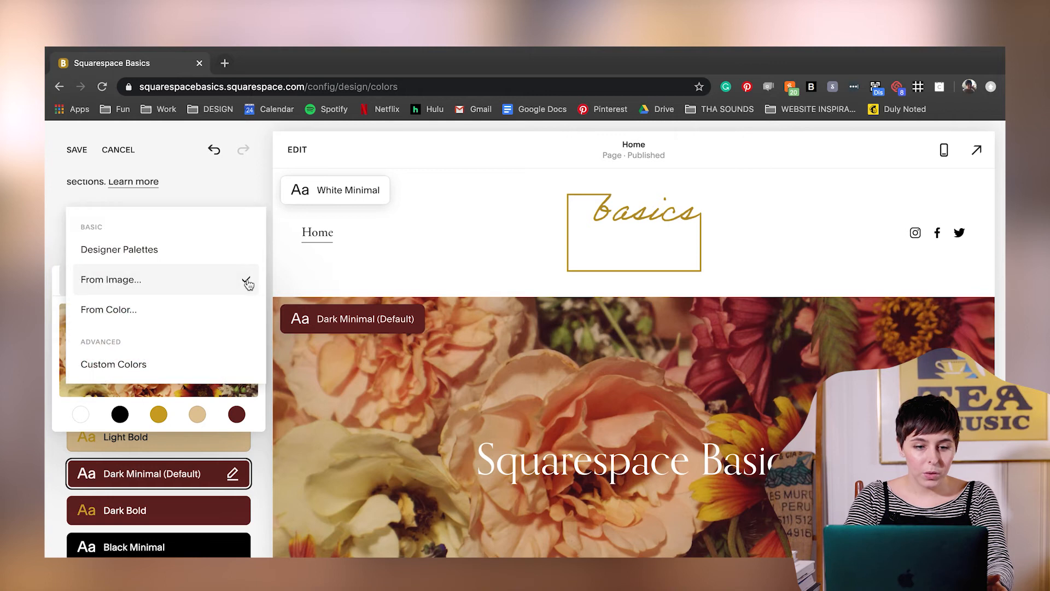
left_click(192, 372)
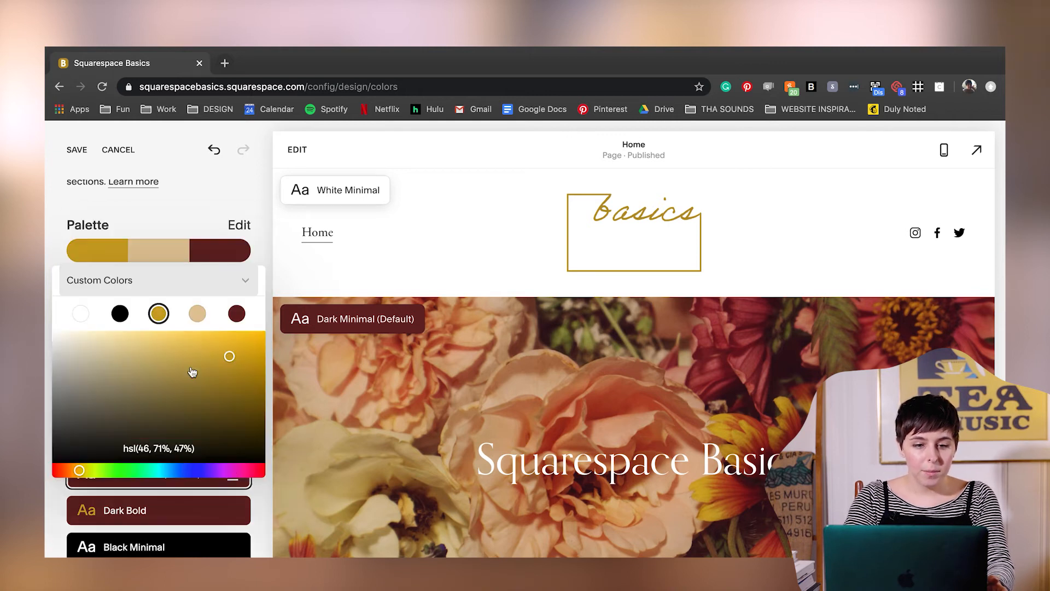
left_click(237, 317)
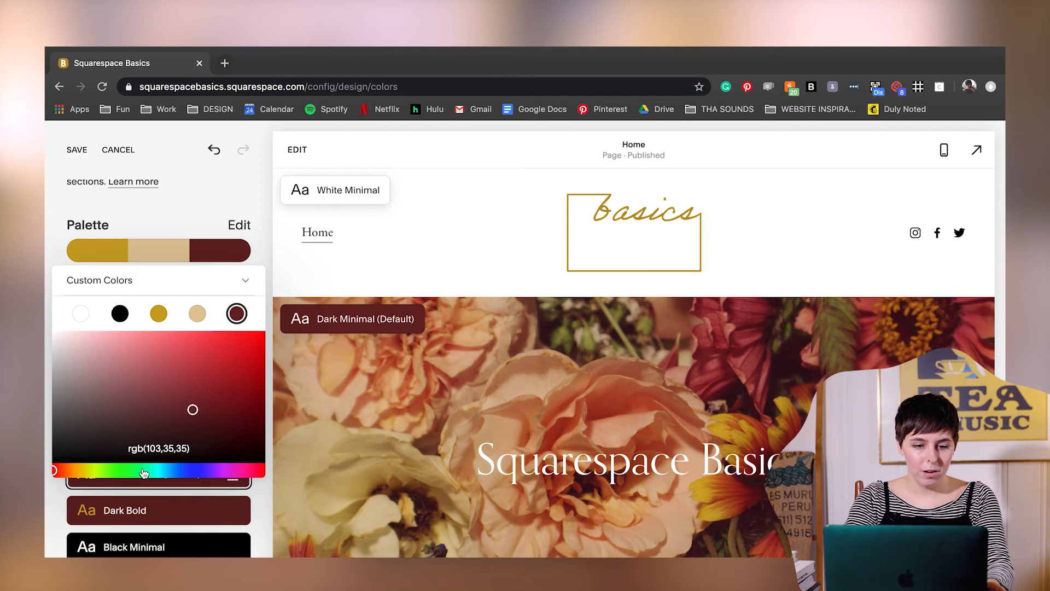
left_click(257, 471)
left_click_drag(186, 397, 178, 389)
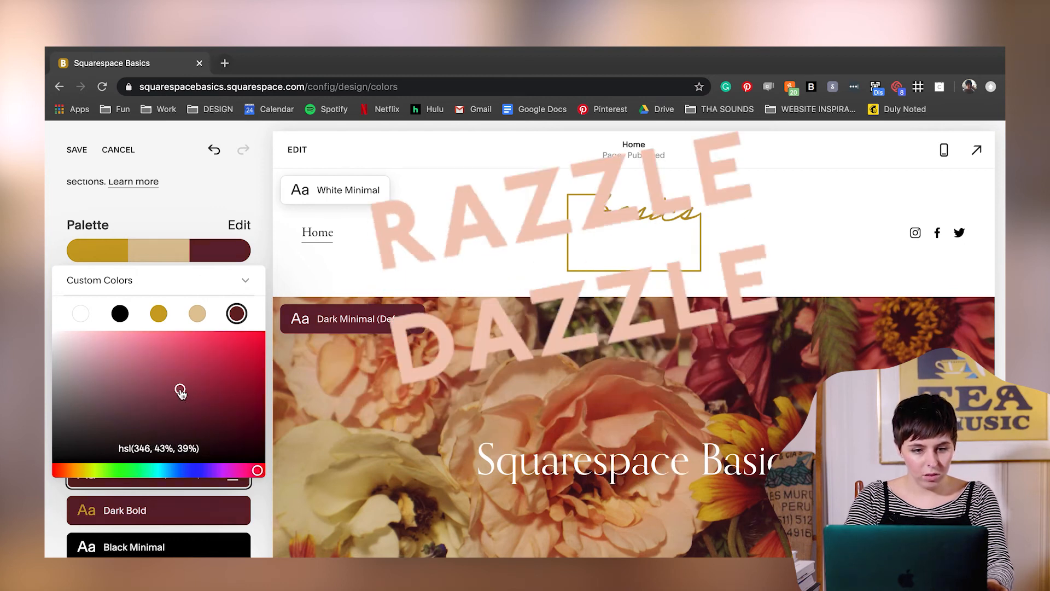
left_click(169, 376)
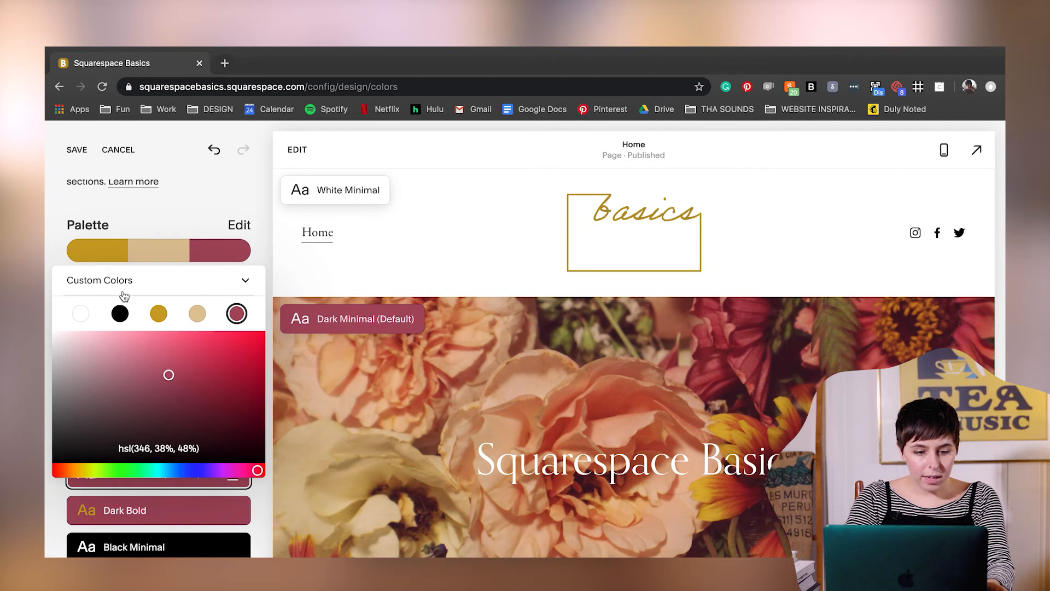
- Review the color themes and the Home page preview with the edited palette
scroll(222, 519, "down", 2)
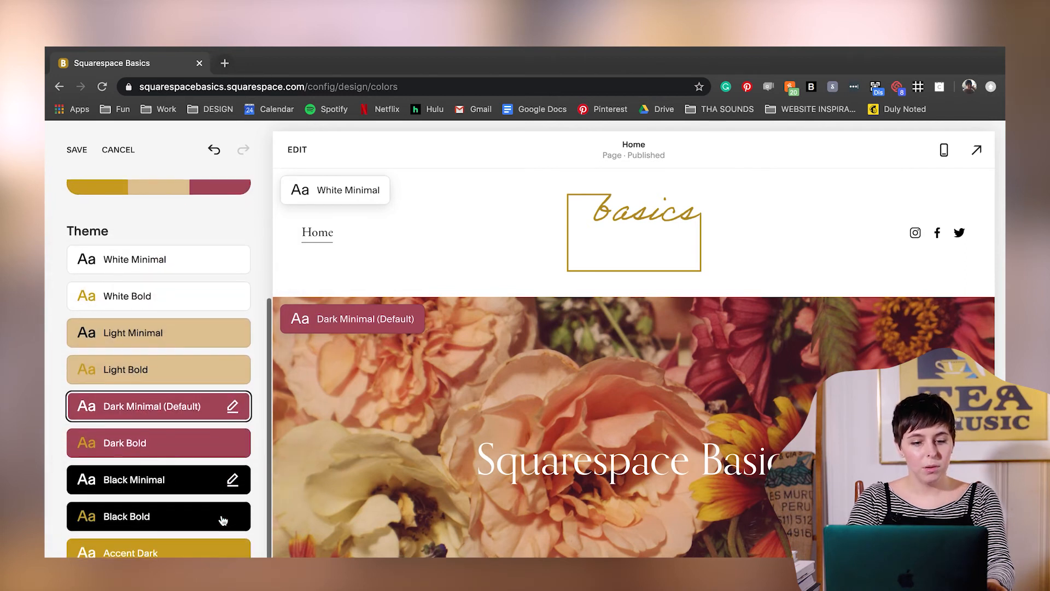
scroll(168, 521, "up", 3)
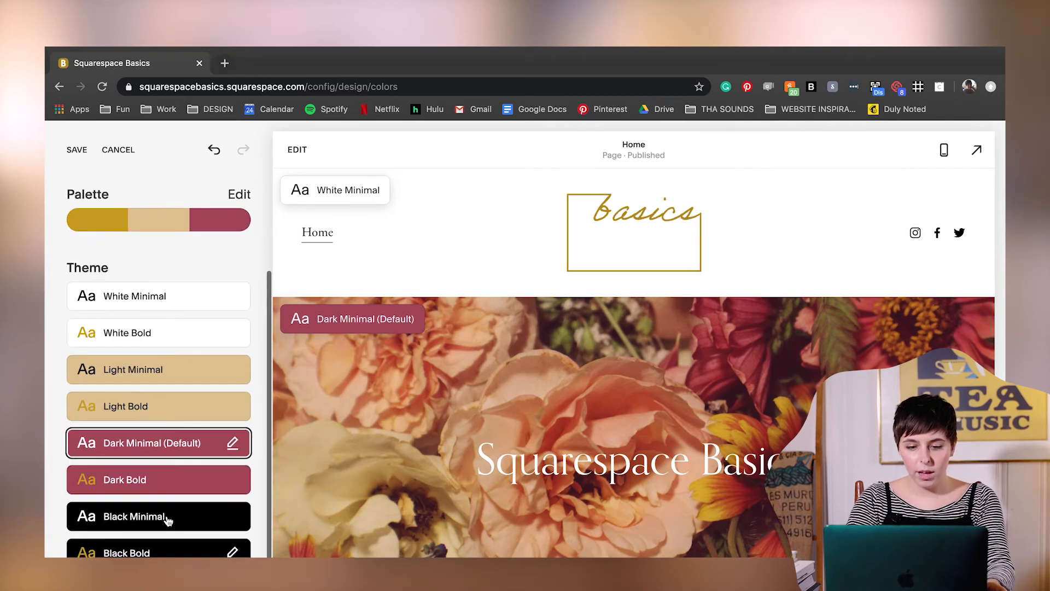
scroll(549, 451, "down", 3)
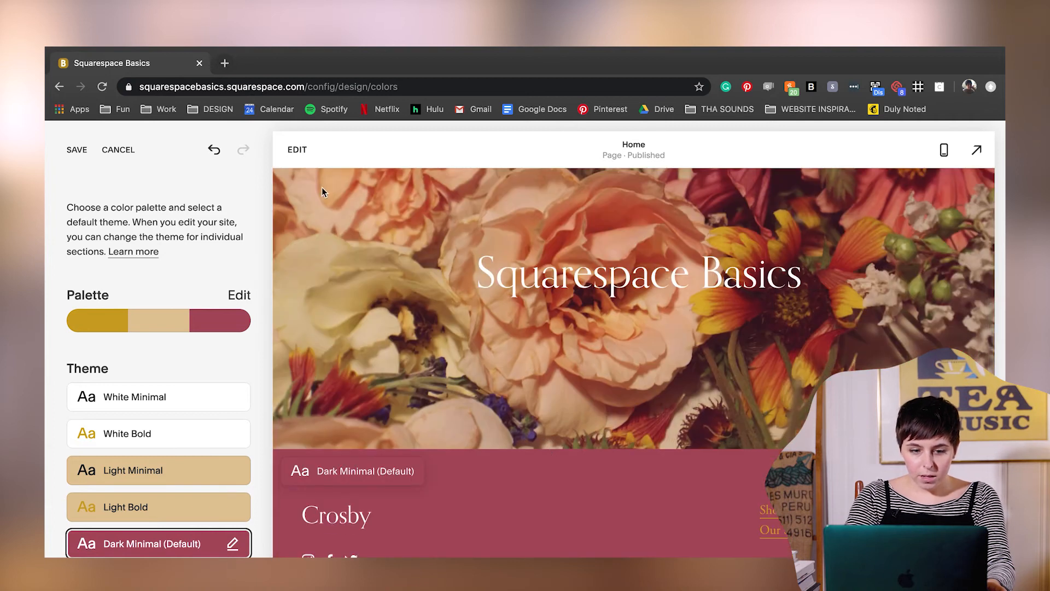
scroll(153, 484, "down", 3)
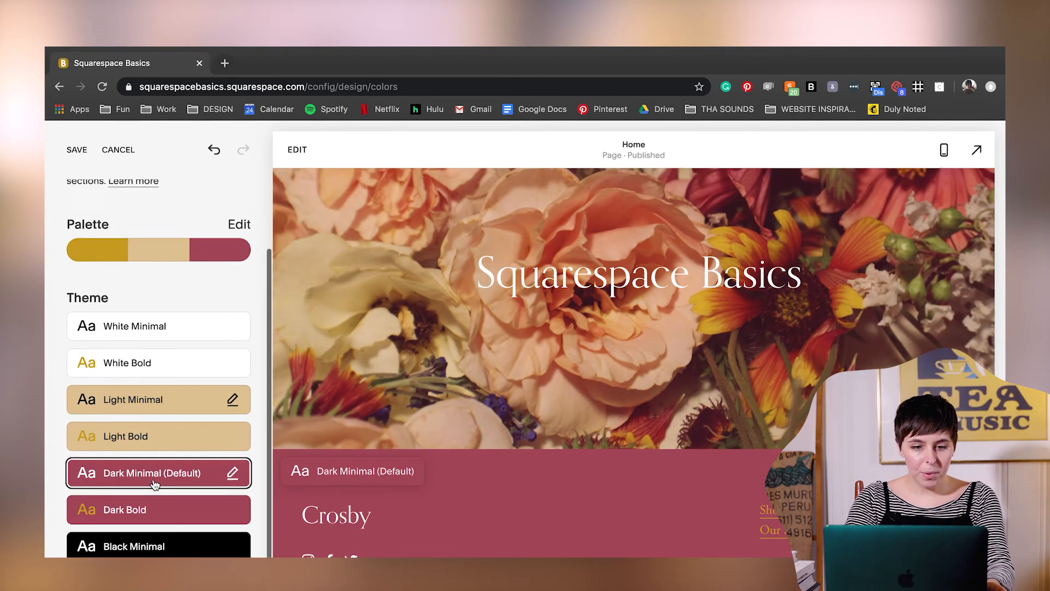
scroll(155, 484, "up", 3)
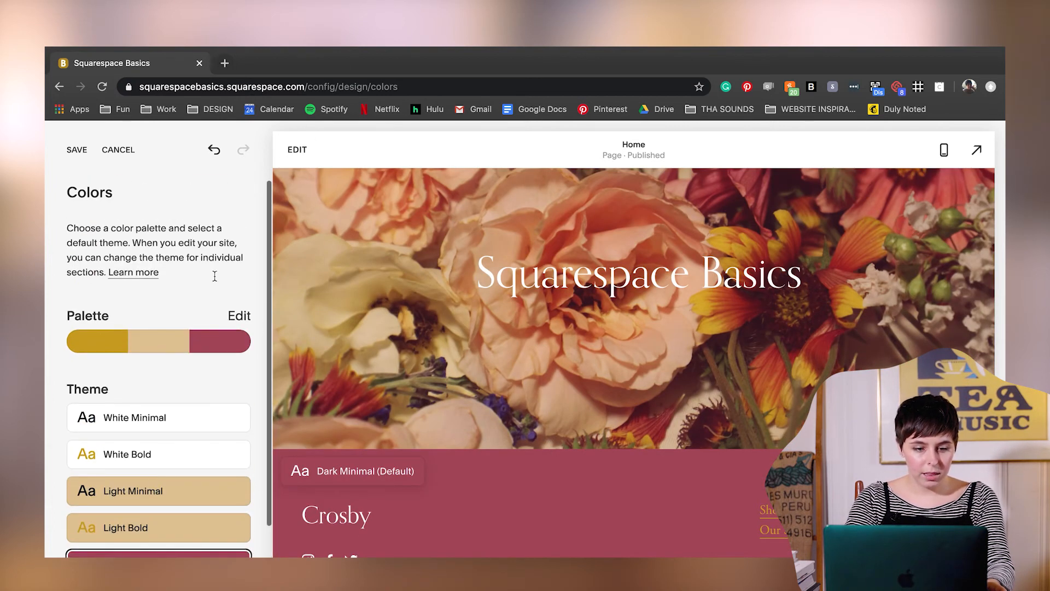
scroll(198, 391, "down", 3)
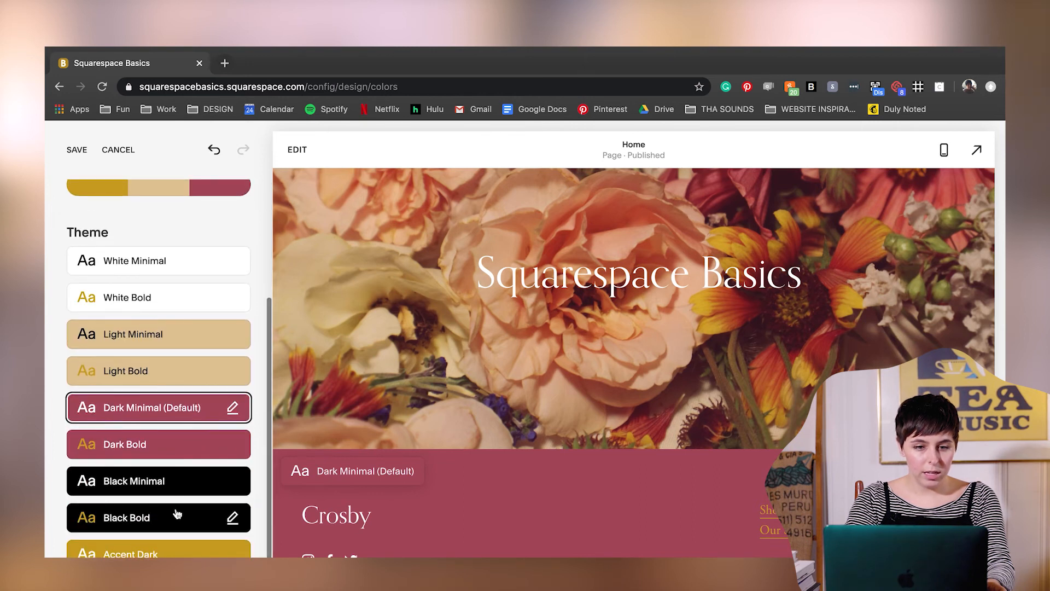
scroll(187, 336, "up", 3)
- Copy the Dark color's value hsl(346, 38%, 48%) into the palette's black swatch, save the colors and return to the Design settings
left_click(239, 282)
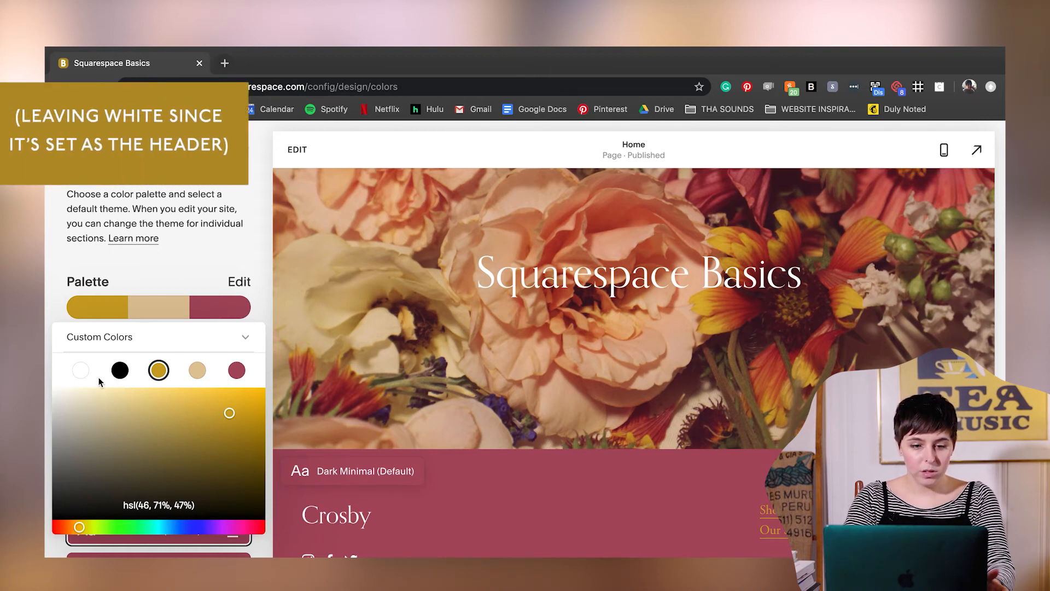
left_click(237, 372)
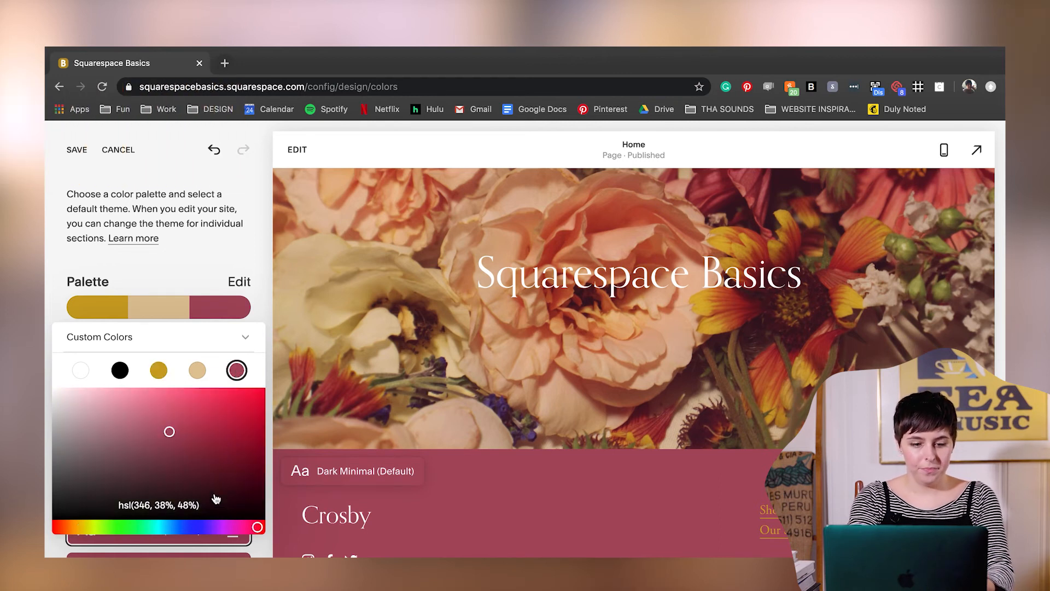
left_click_drag(205, 503, 111, 502)
key("super+c")
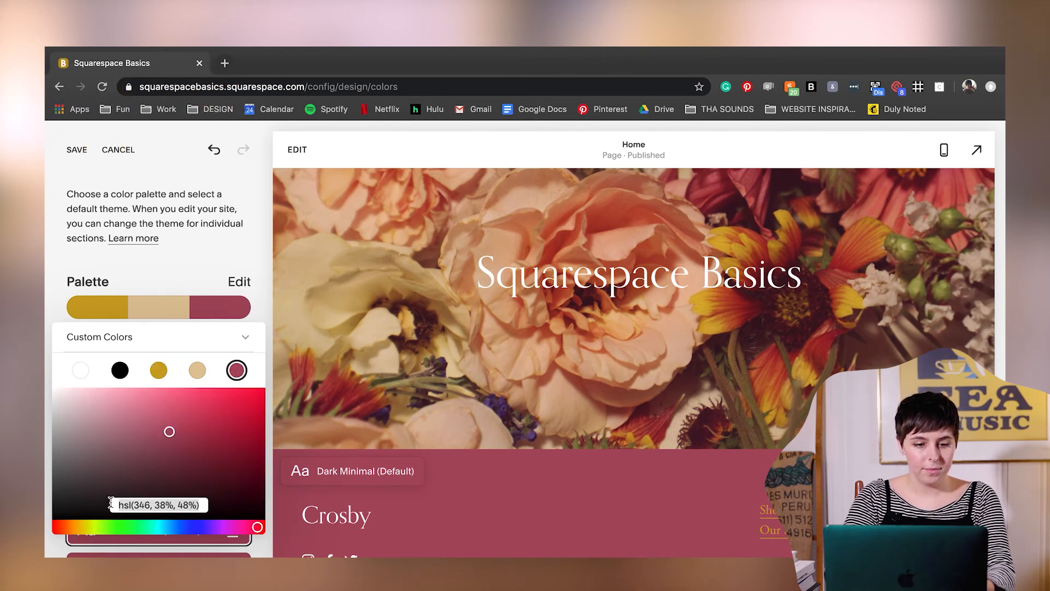
left_click(119, 370)
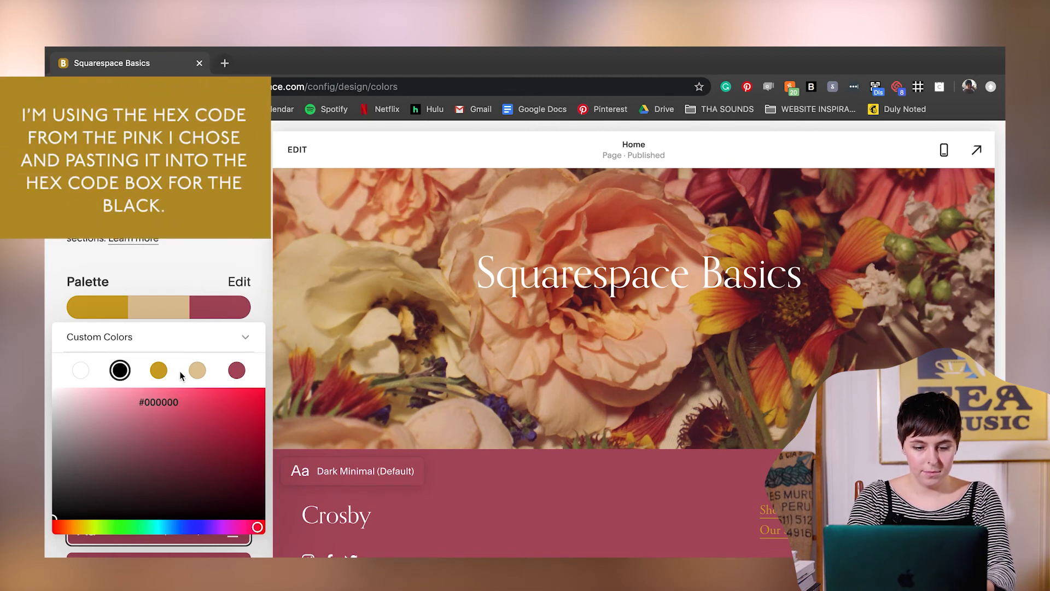
left_click_drag(202, 401, 130, 400)
key("super+v")
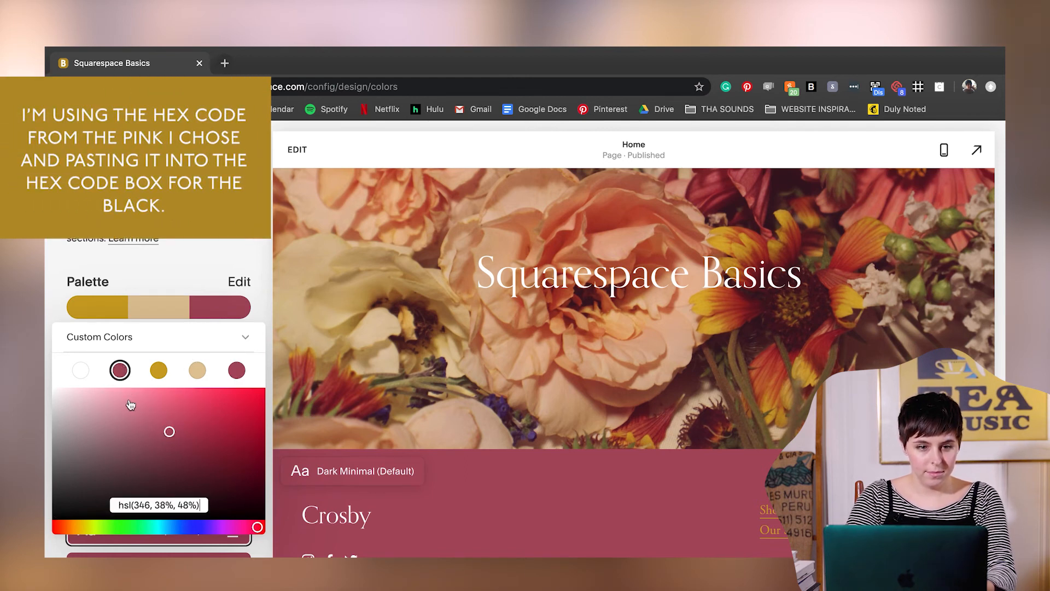
left_click(226, 244)
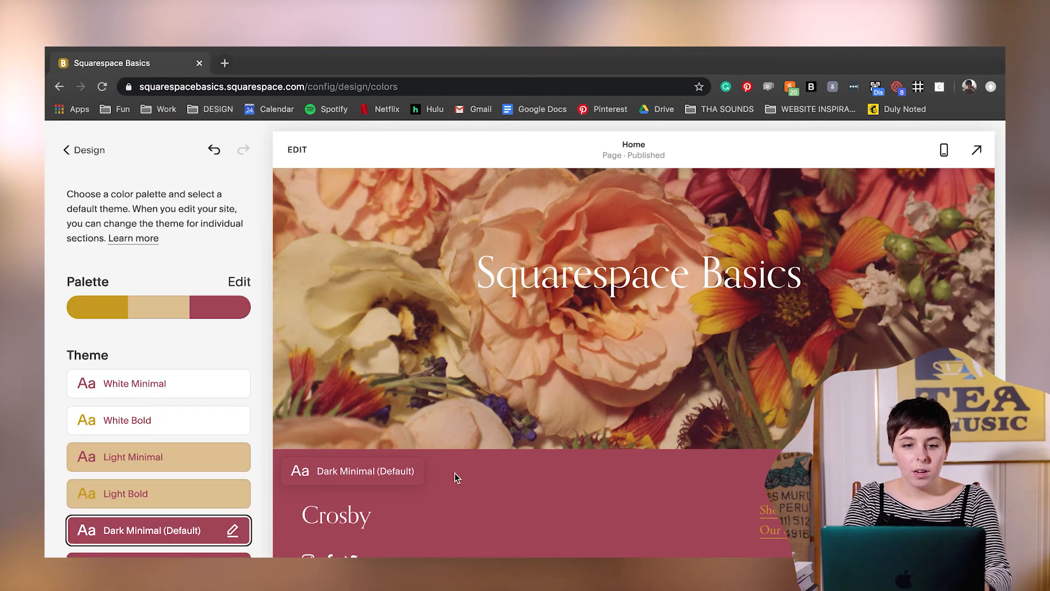
left_click(88, 151)
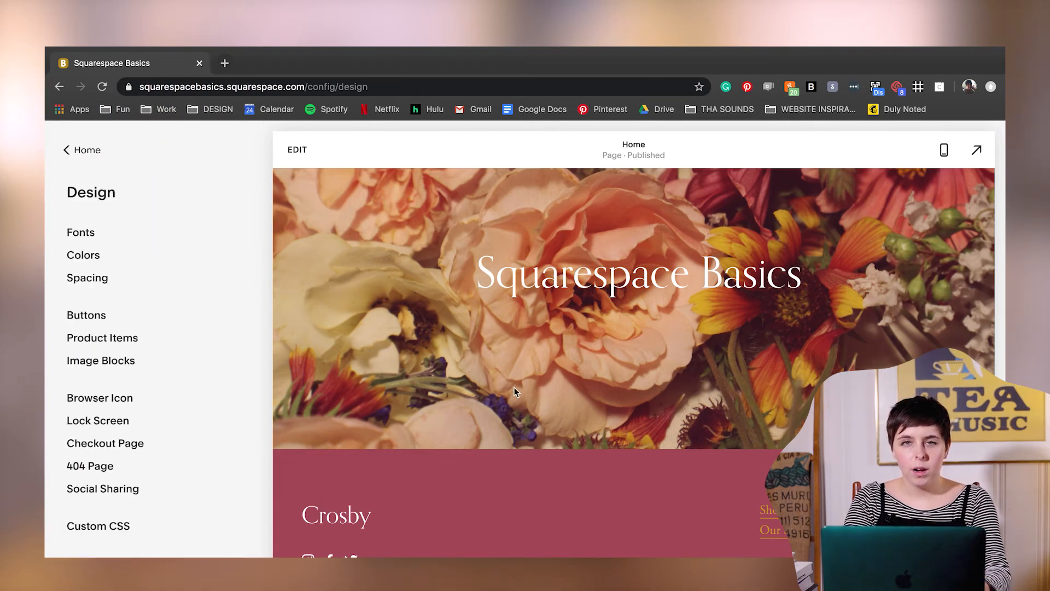
- Add a Text section with the narrow centered small-paragraph layout below the Home page's flower banner
left_click(297, 150)
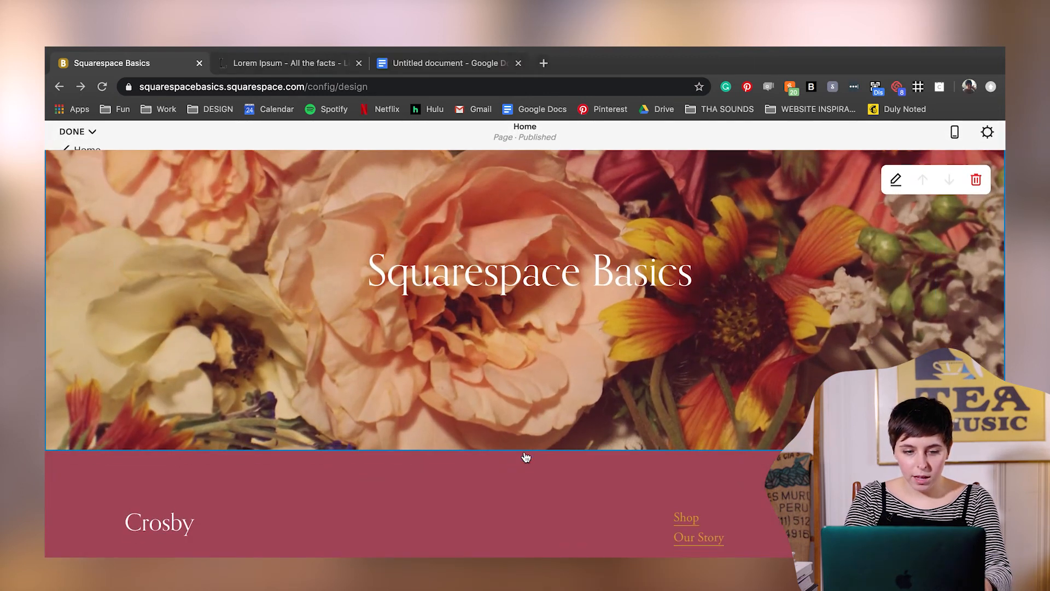
left_click(525, 453)
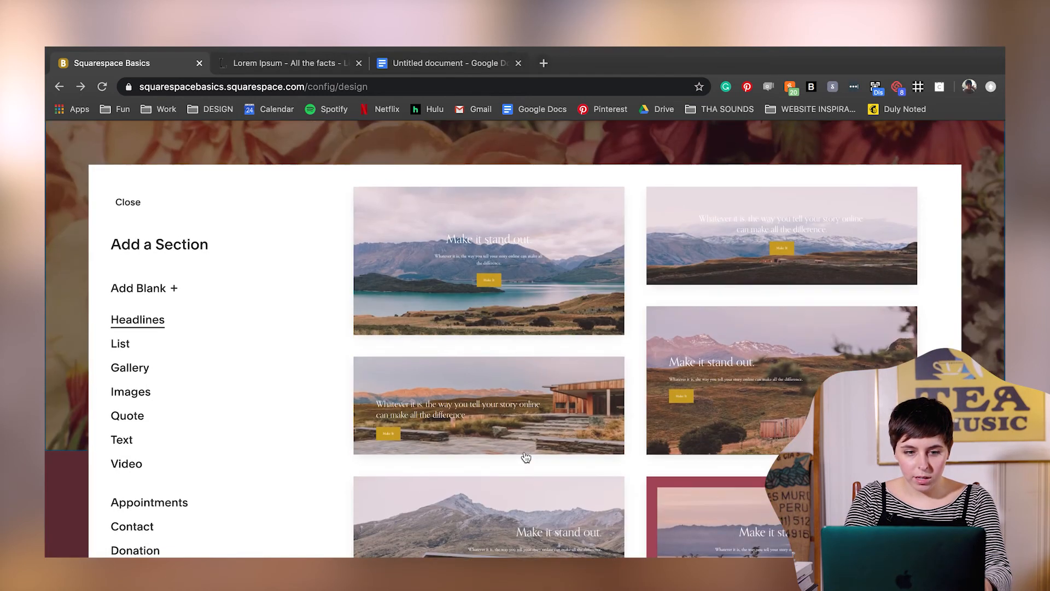
left_click(122, 439)
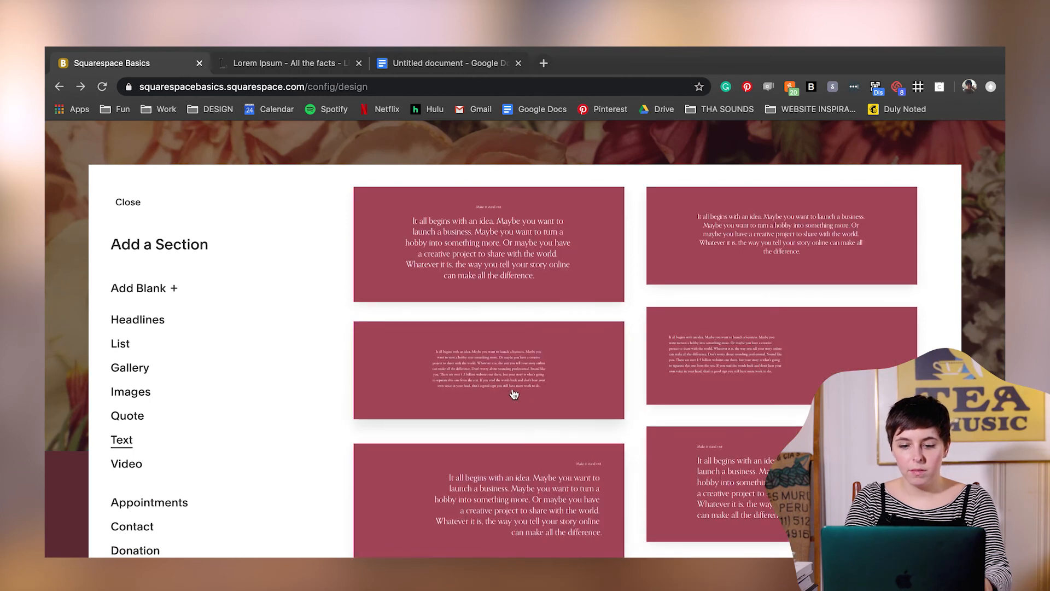
left_click(511, 377)
- Replace the new section's placeholder with the copied intro about the designer and starting a Squarespace 7.1 site, save the page and check it
left_click_drag(729, 376, 301, 241)
type("Atlanta-based Squarespace designer and expert ice-cream eater Katie Lynn Sears shares her favorite basics to get started on YOUR Squarespace site today! Learn to start your Squarespace 7.1 site from scratch for free from your house!")
left_click(325, 294)
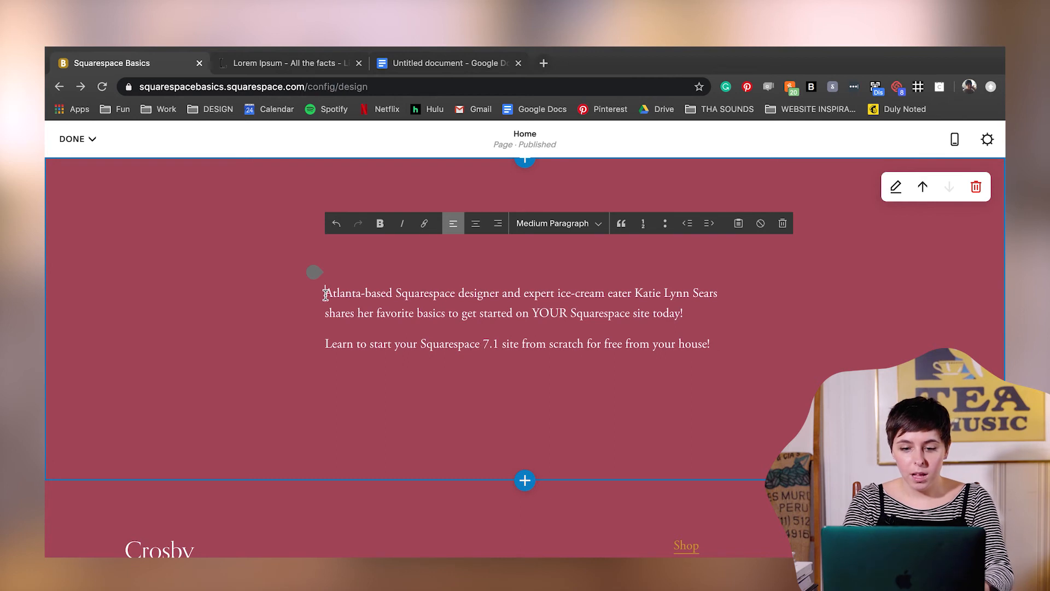
left_click(72, 138)
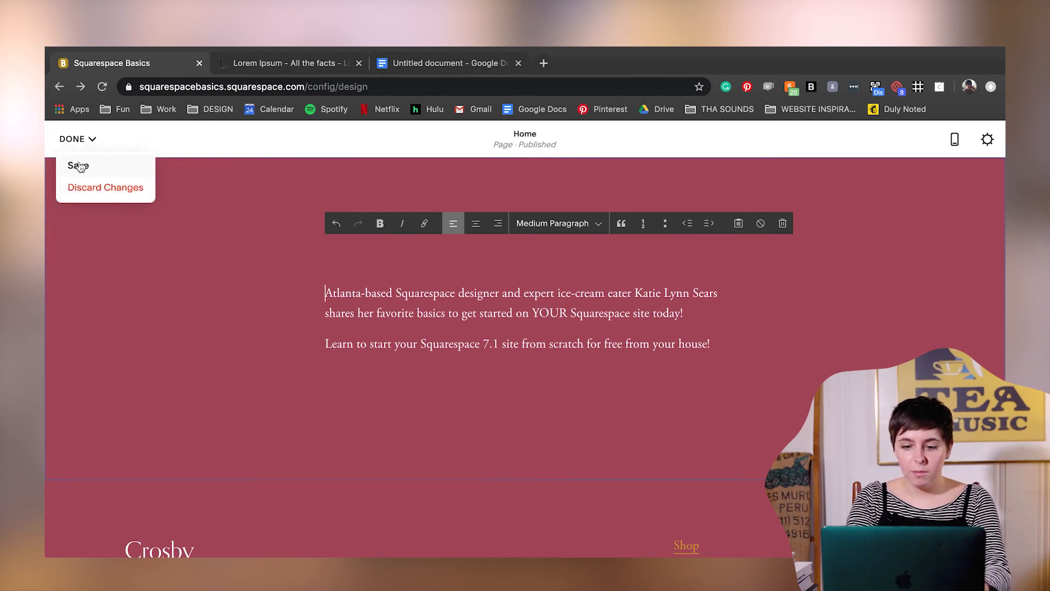
left_click(80, 169)
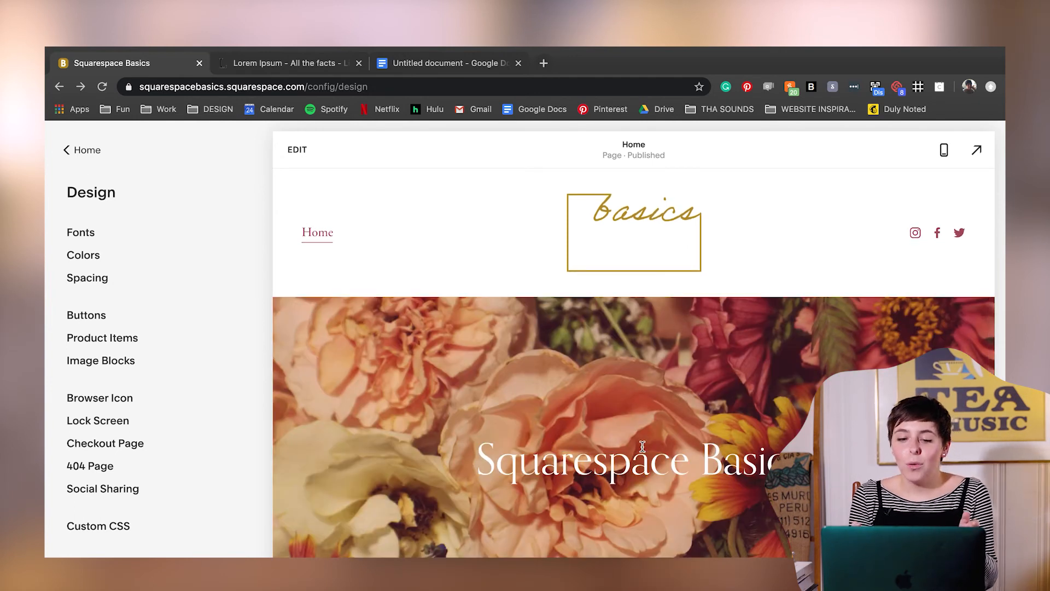
scroll(642, 446, "down", 5)
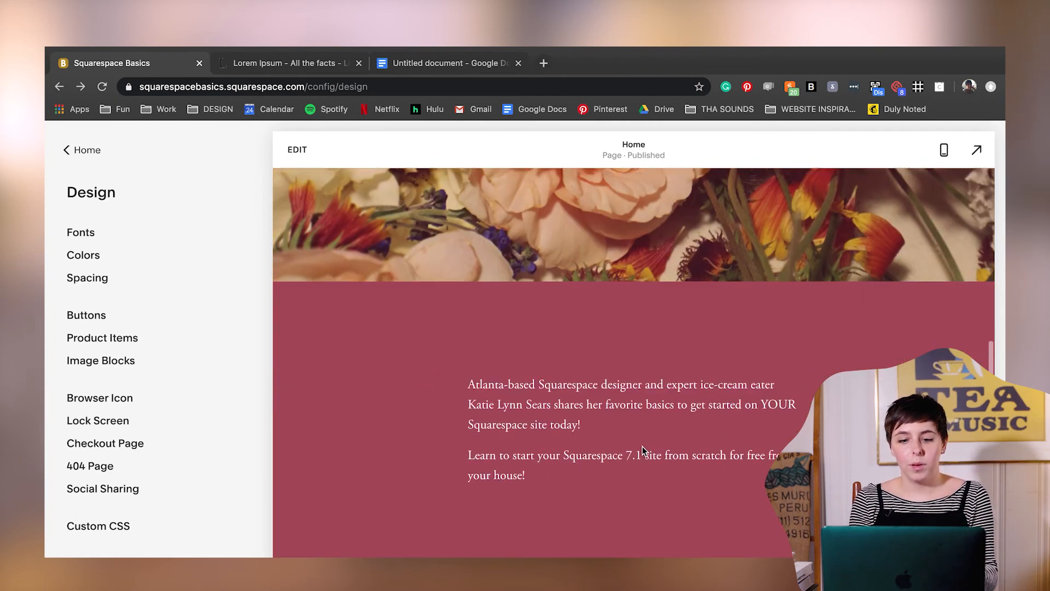
scroll(642, 447, "down", 3)
scroll(720, 421, "up", 8)
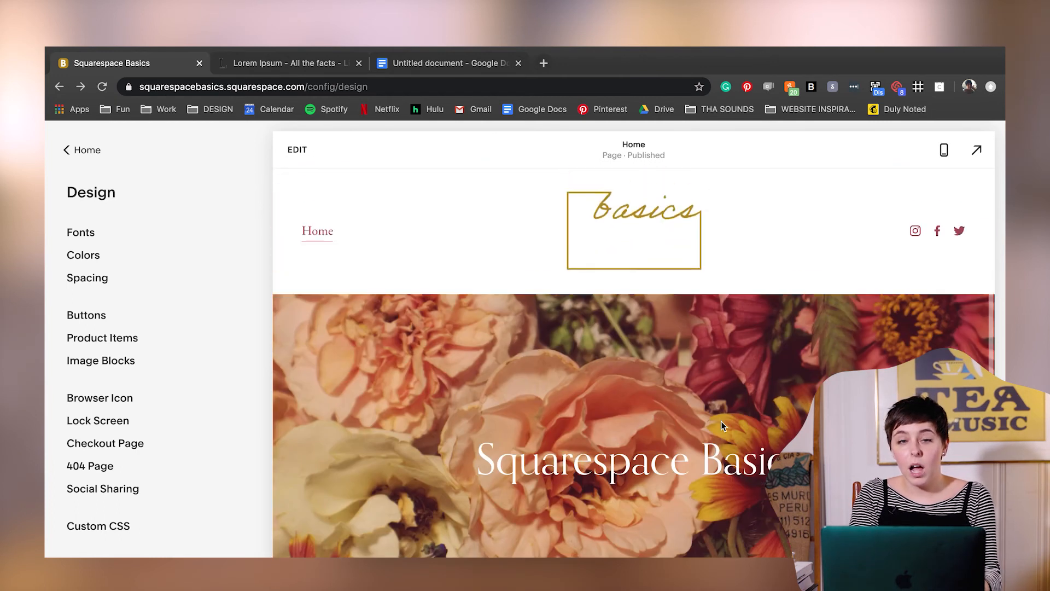
- Turn off the default theme for the Home page's intro text section, give it the White Minimal colors and save the page
scroll(721, 425, "down", 8)
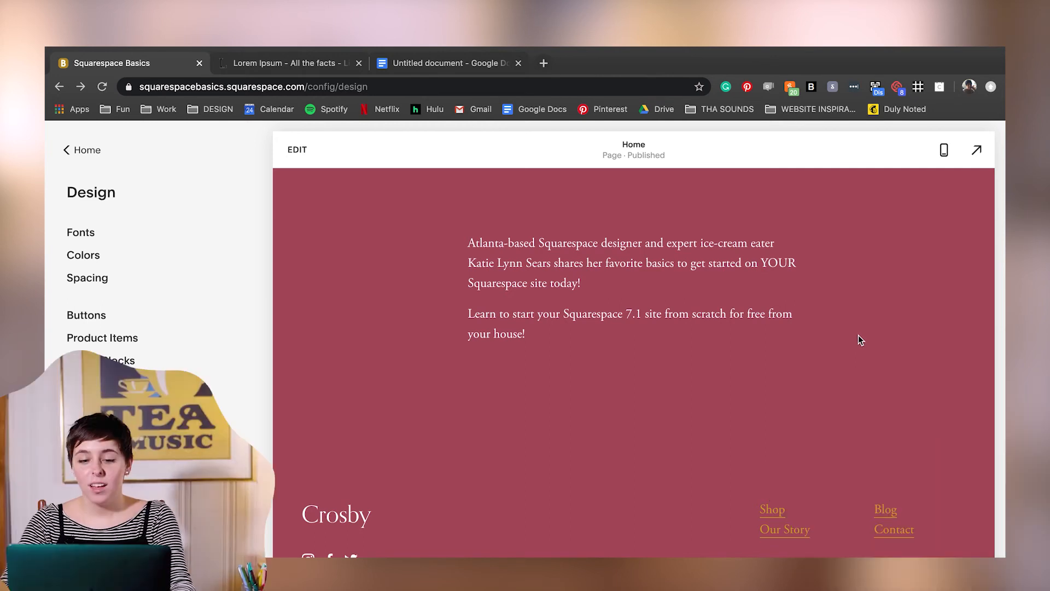
left_click(857, 337)
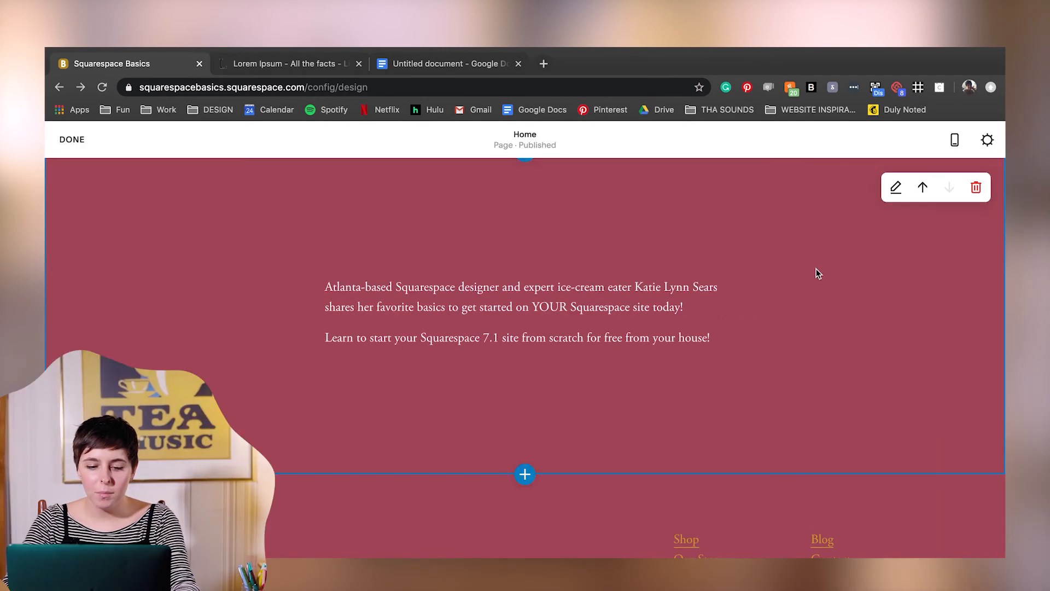
left_click(898, 248)
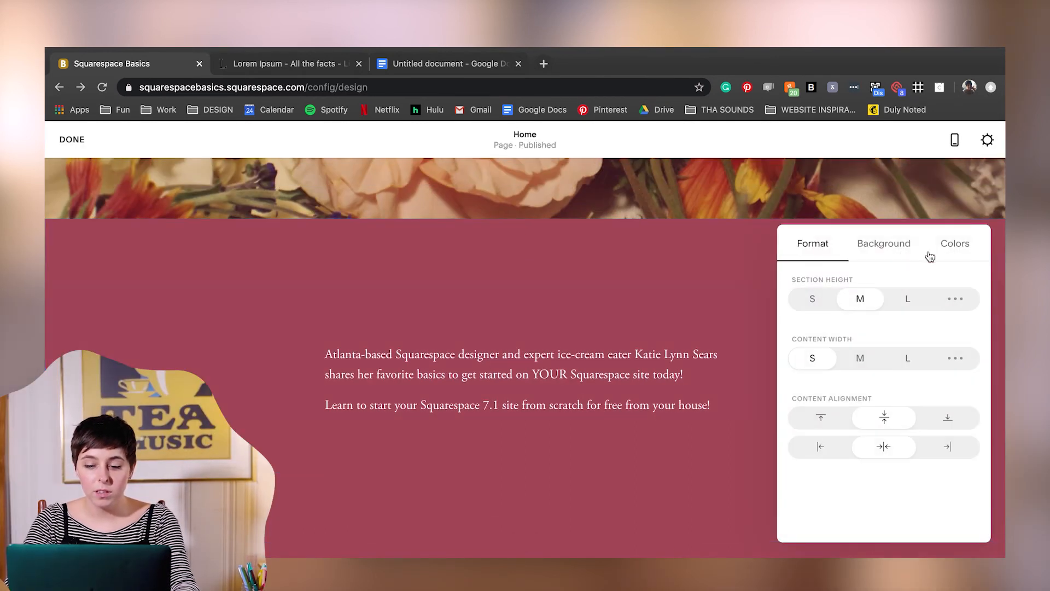
left_click(961, 251)
left_click(967, 292)
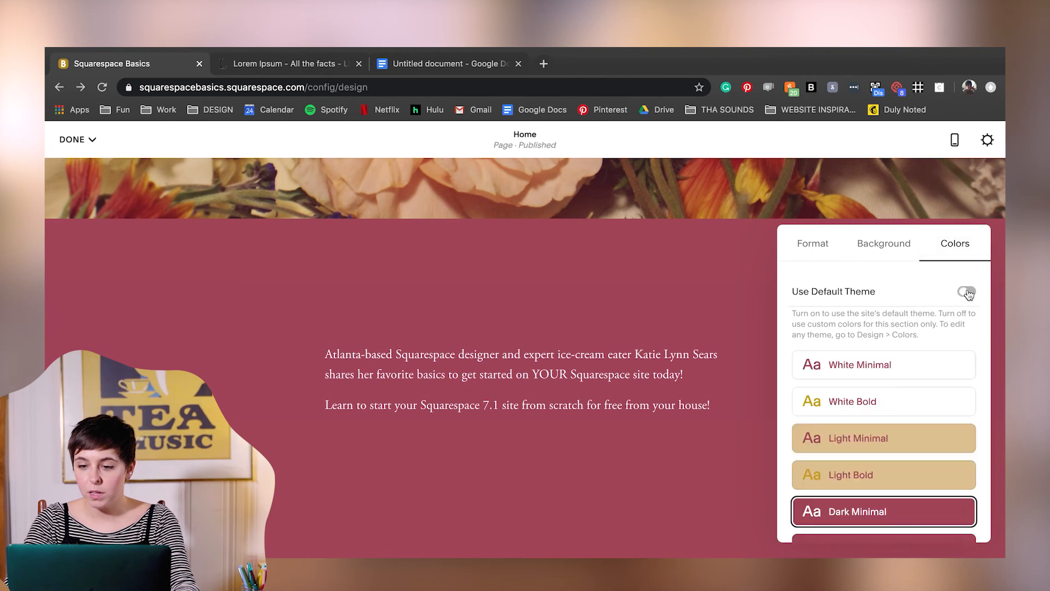
left_click(897, 372)
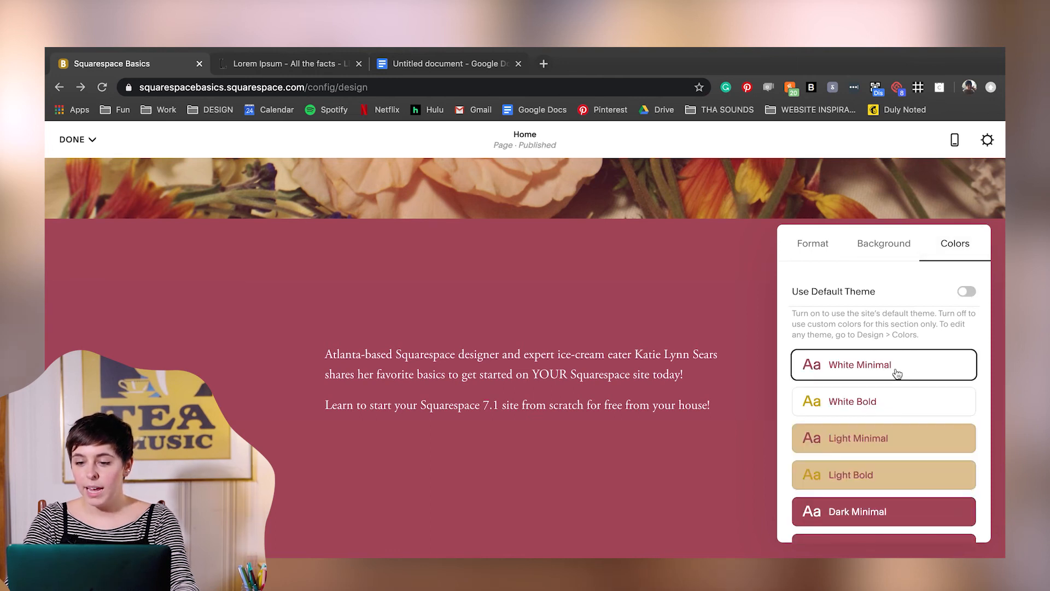
left_click(92, 141)
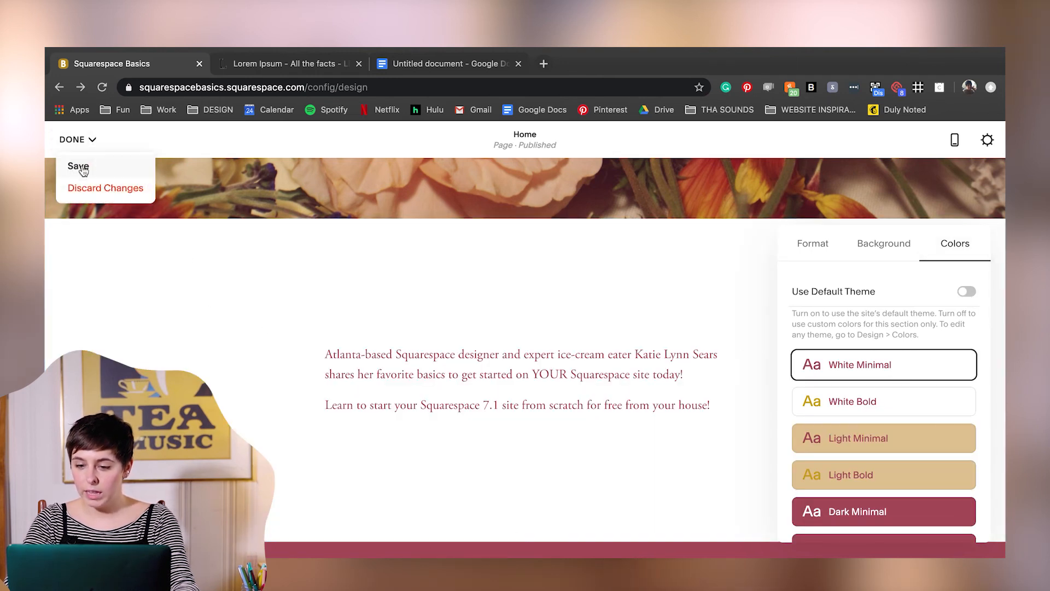
left_click(82, 169)
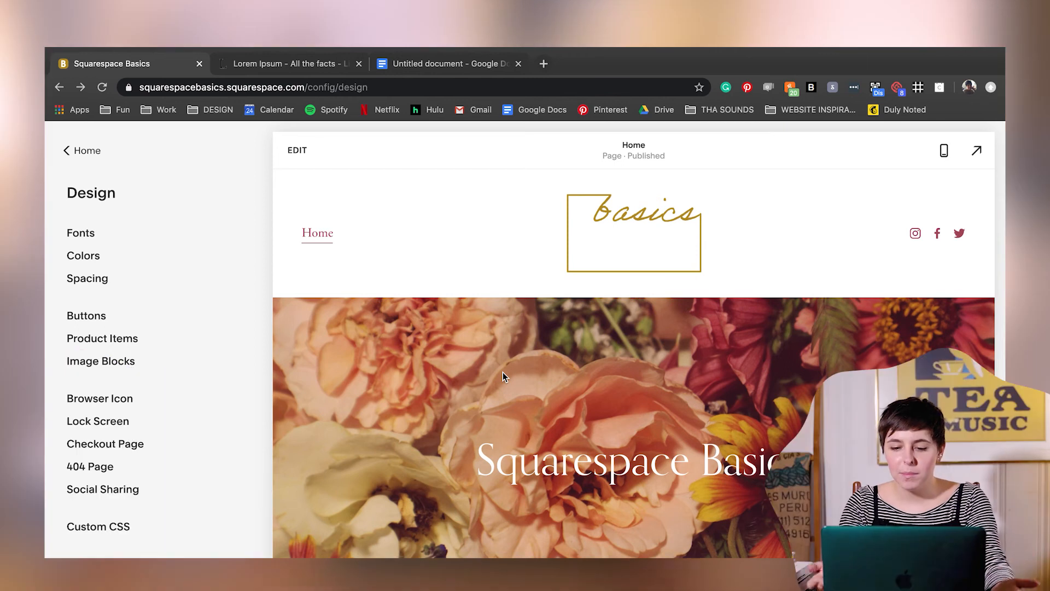
- Apply the Kepler serif font pack to the site and look through the other serif packs
left_click(72, 234)
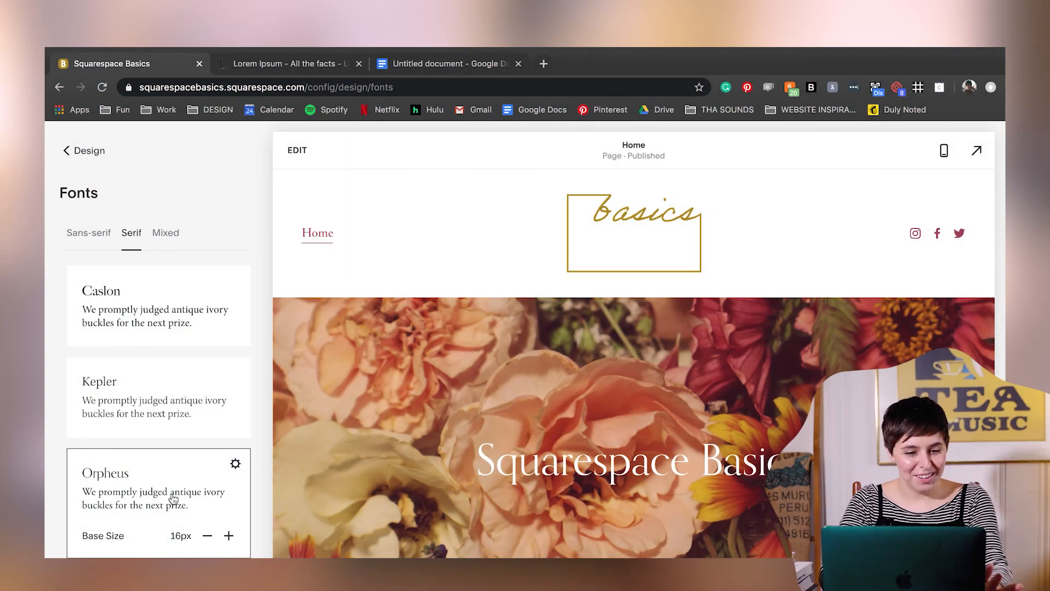
left_click(199, 403)
scroll(160, 542, "down", 10)
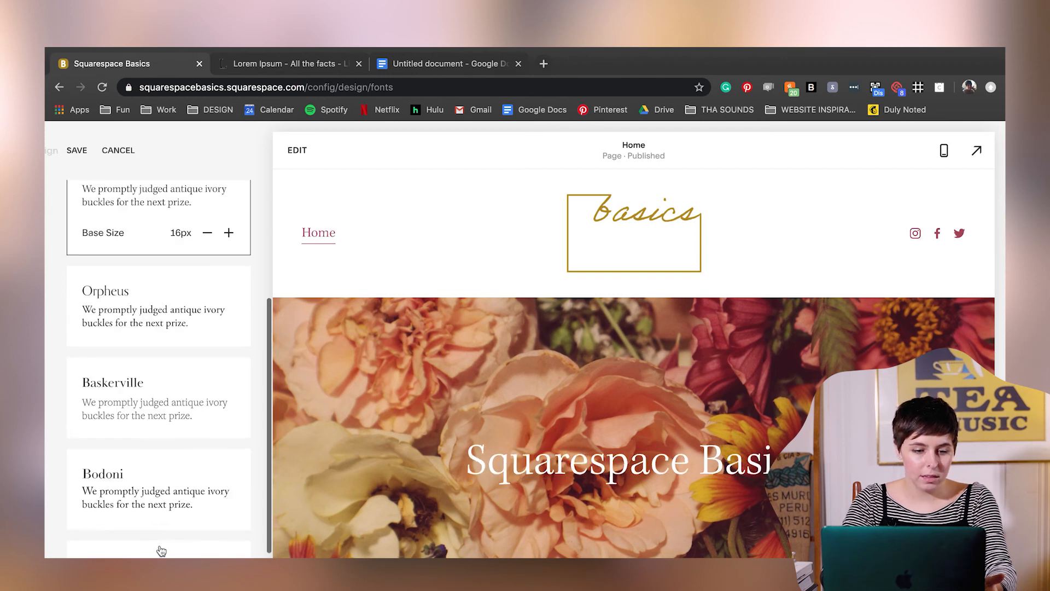
scroll(162, 551, "up", 10)
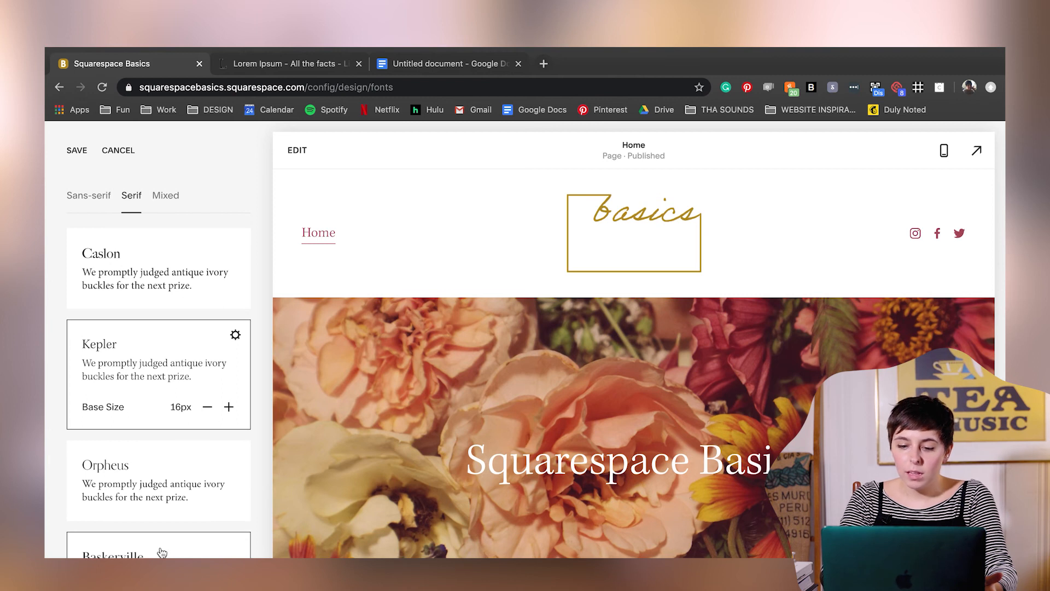
- Set the header's Site Navigation font style to Custom in the Kepler pack's advanced font settings
left_click(235, 334)
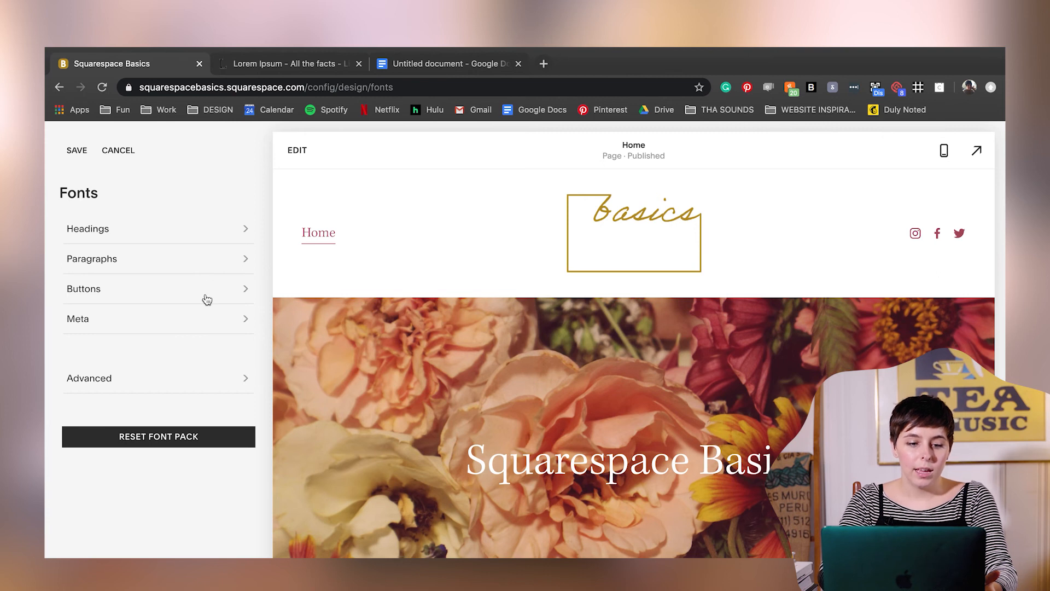
left_click(197, 383)
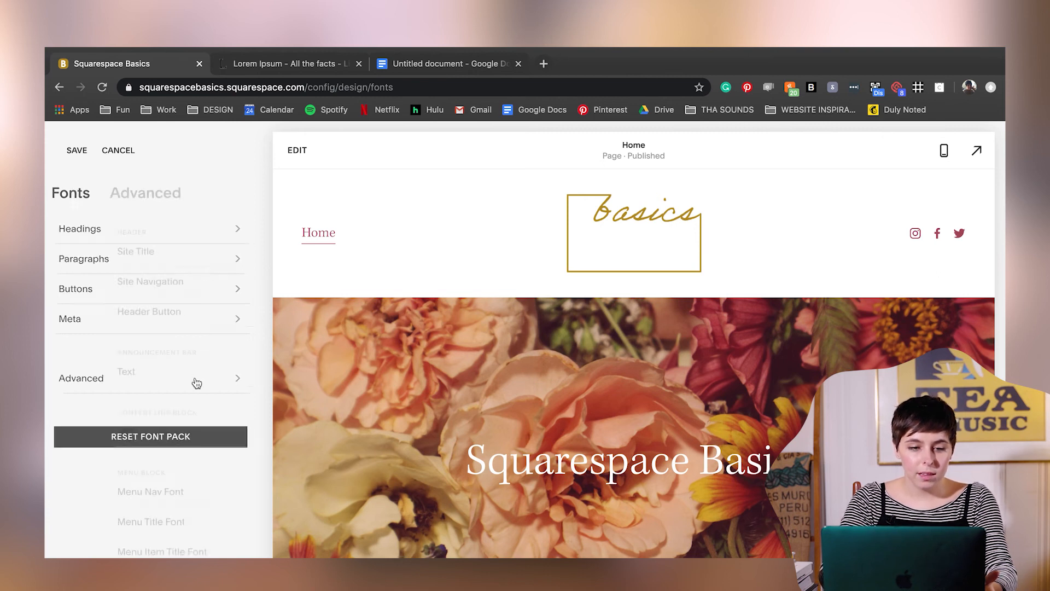
scroll(197, 383, "down", 5)
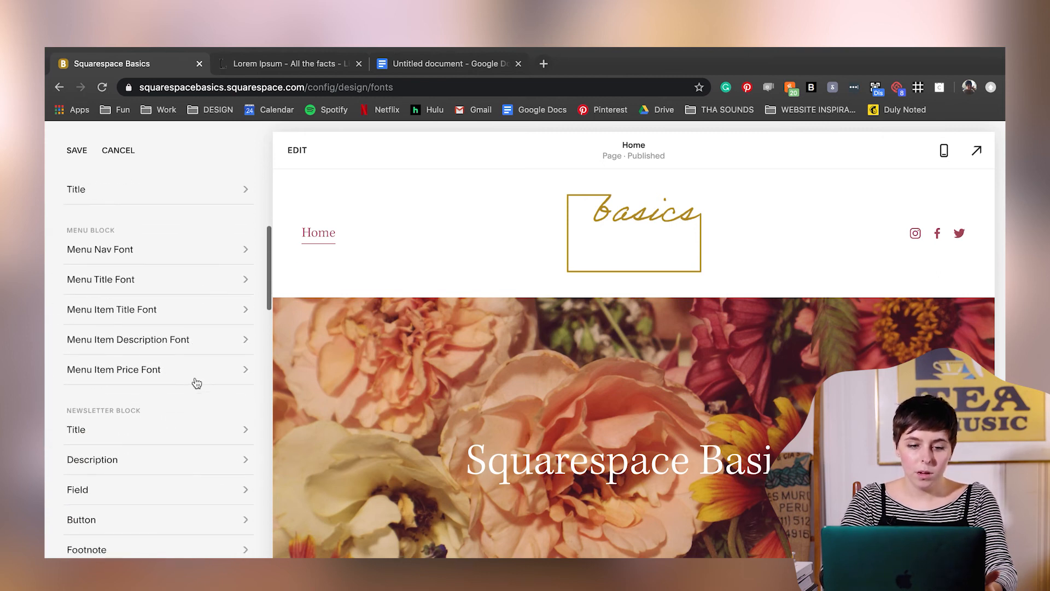
scroll(197, 383, "up", 5)
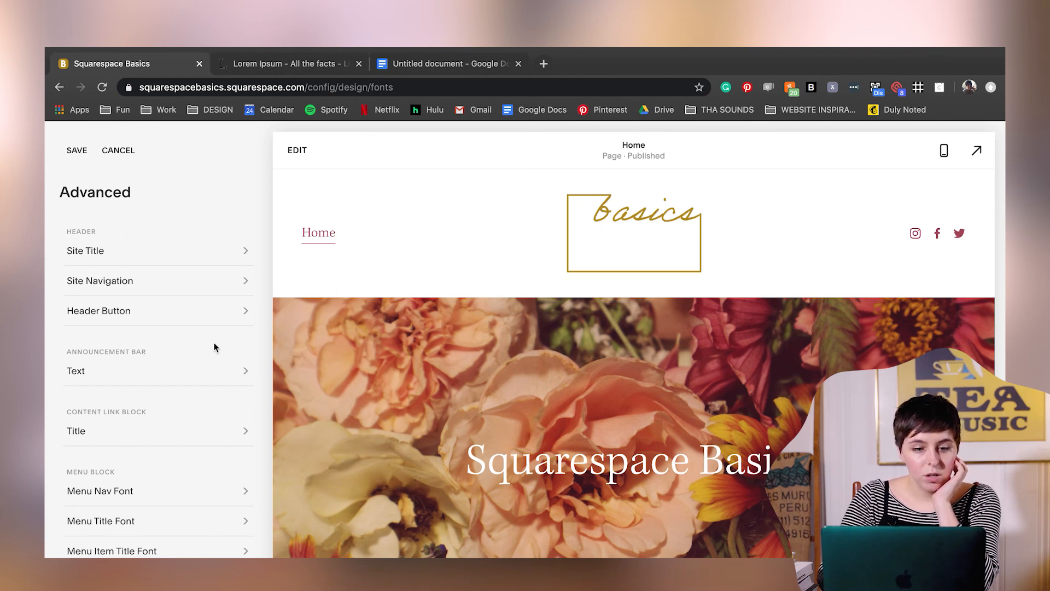
left_click(242, 283)
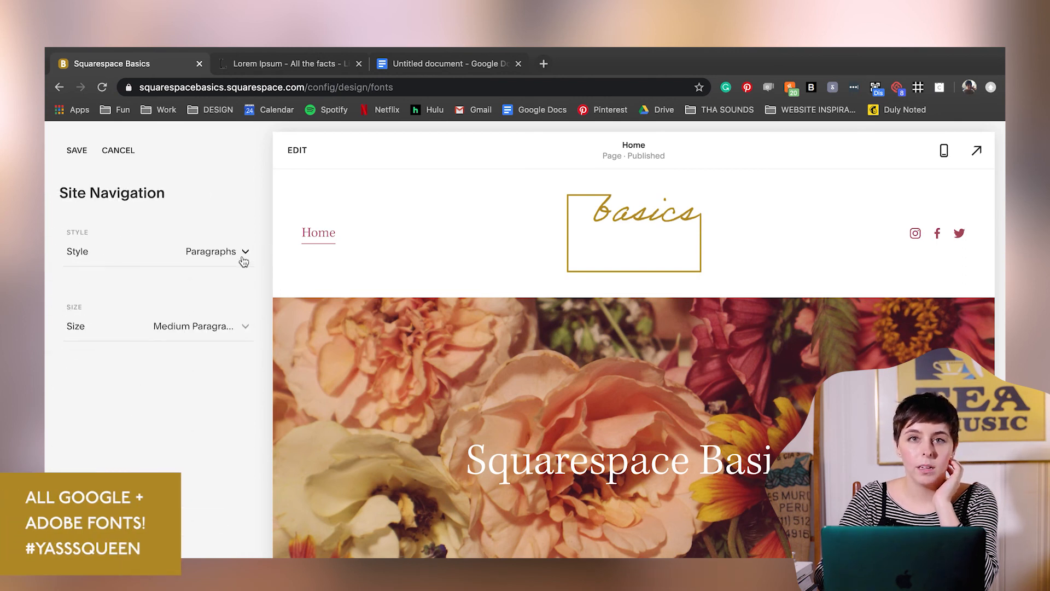
left_click(242, 259)
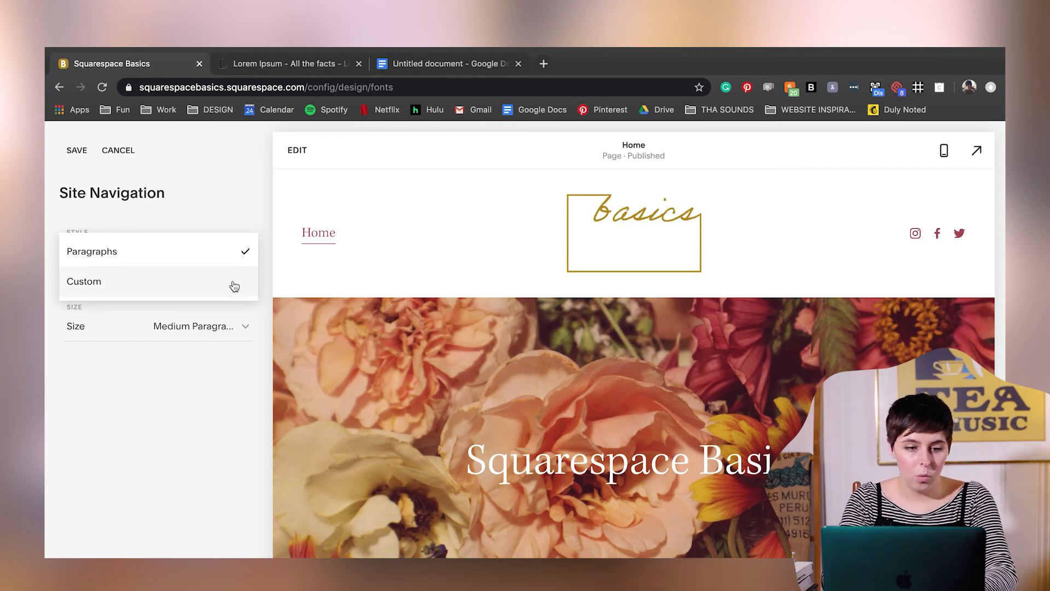
left_click(233, 288)
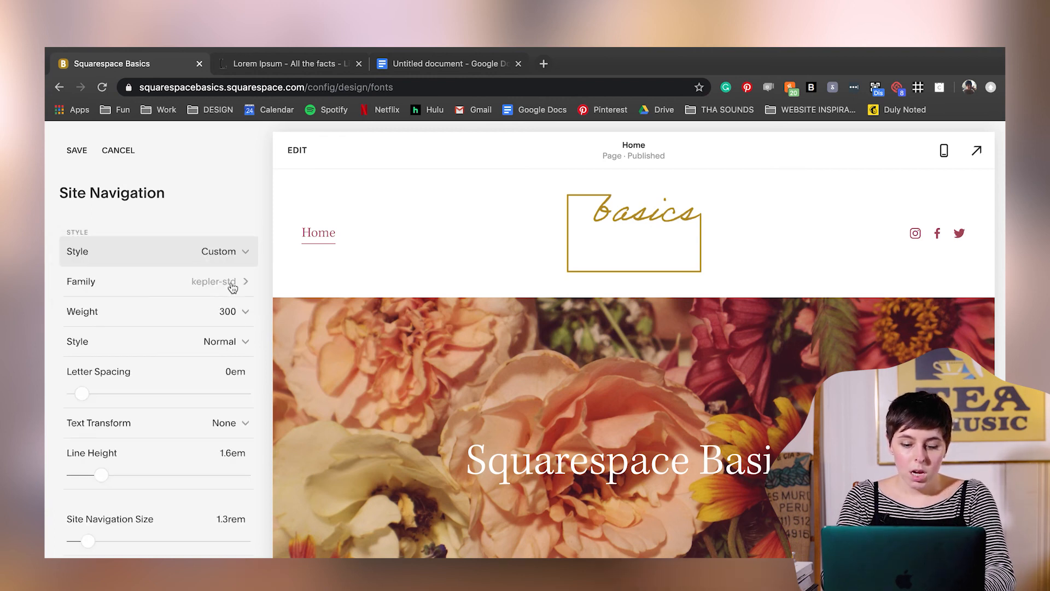
- Search all fonts for "adobe hand", assign Adobe Handwriting Ernie to the site navigation, save and return to the Advanced font list
left_click(246, 283)
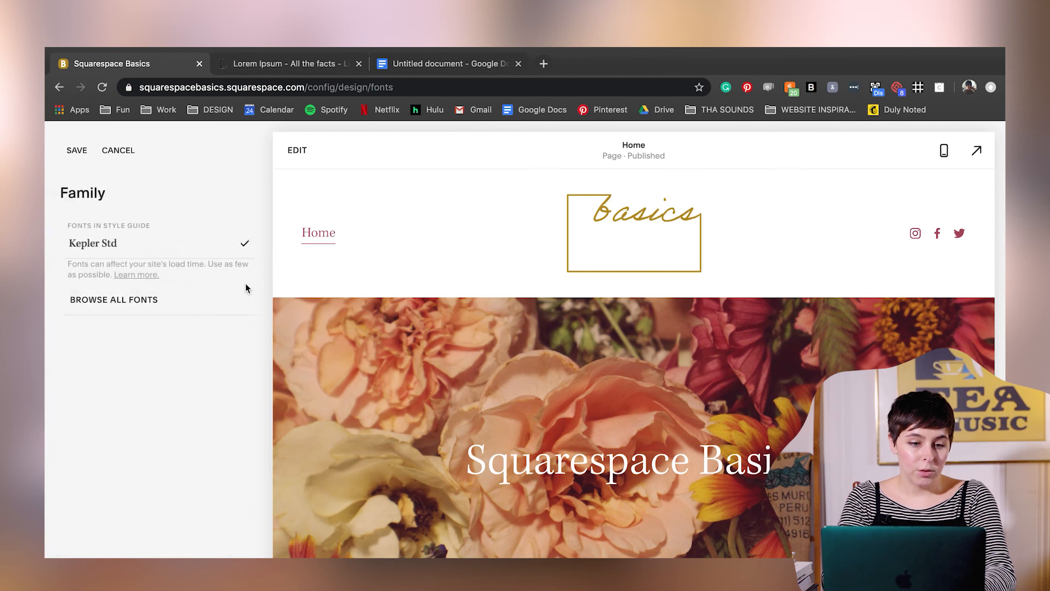
left_click(120, 300)
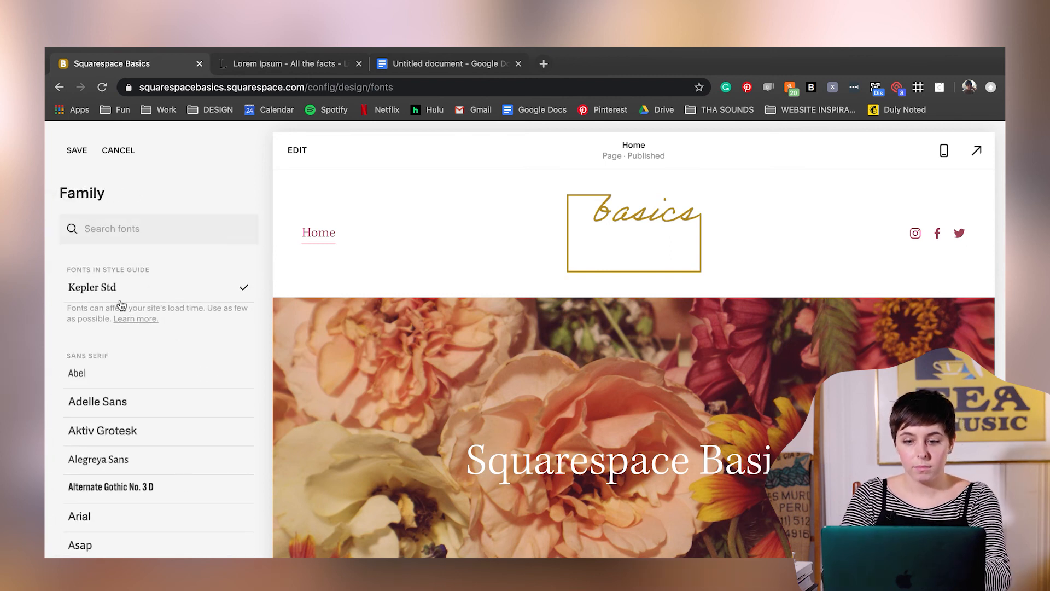
left_click(132, 228)
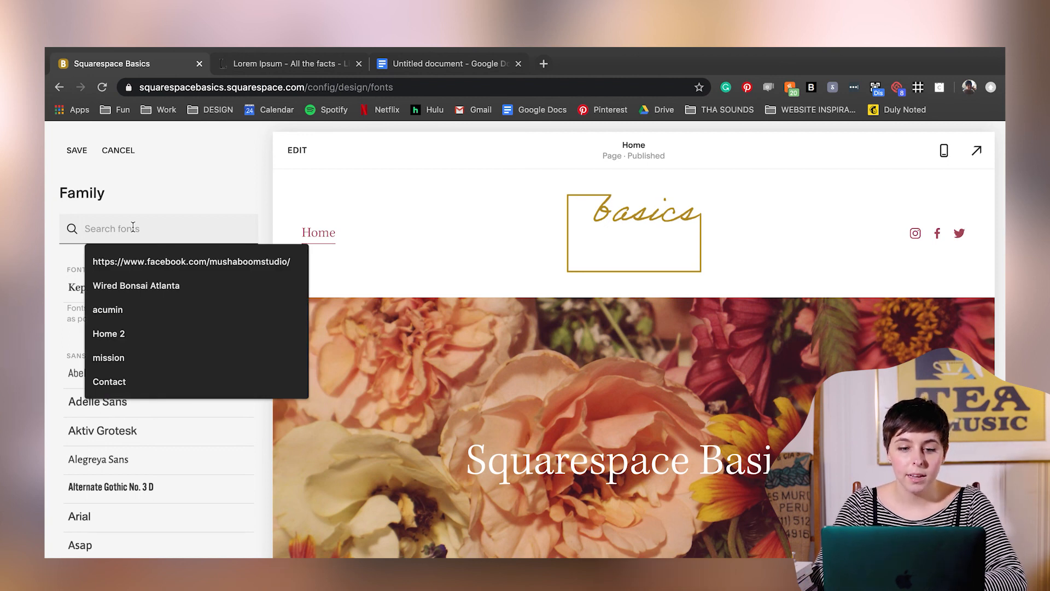
type("adobe hand")
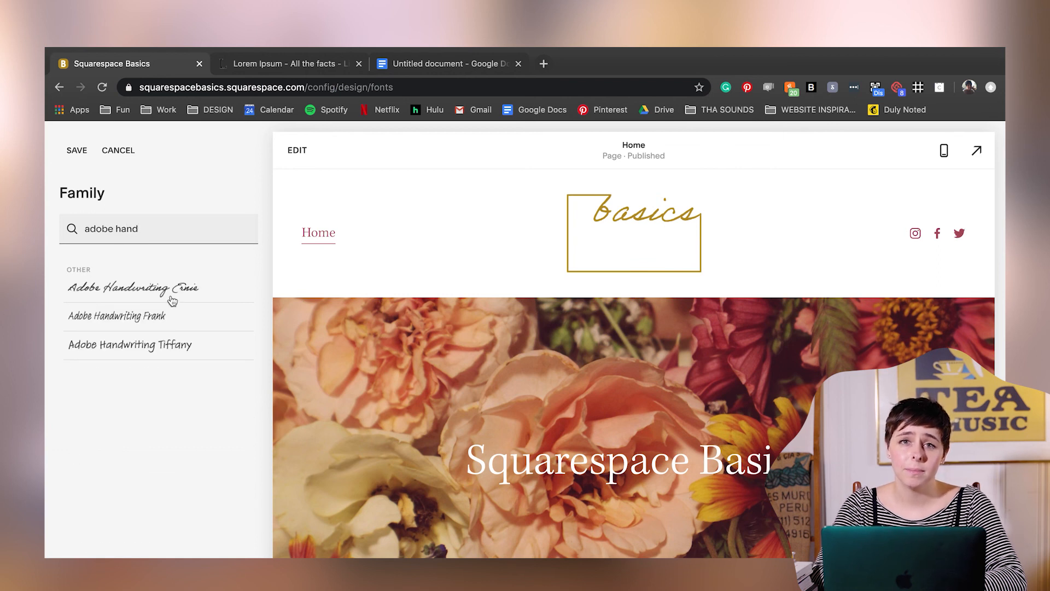
left_click(172, 293)
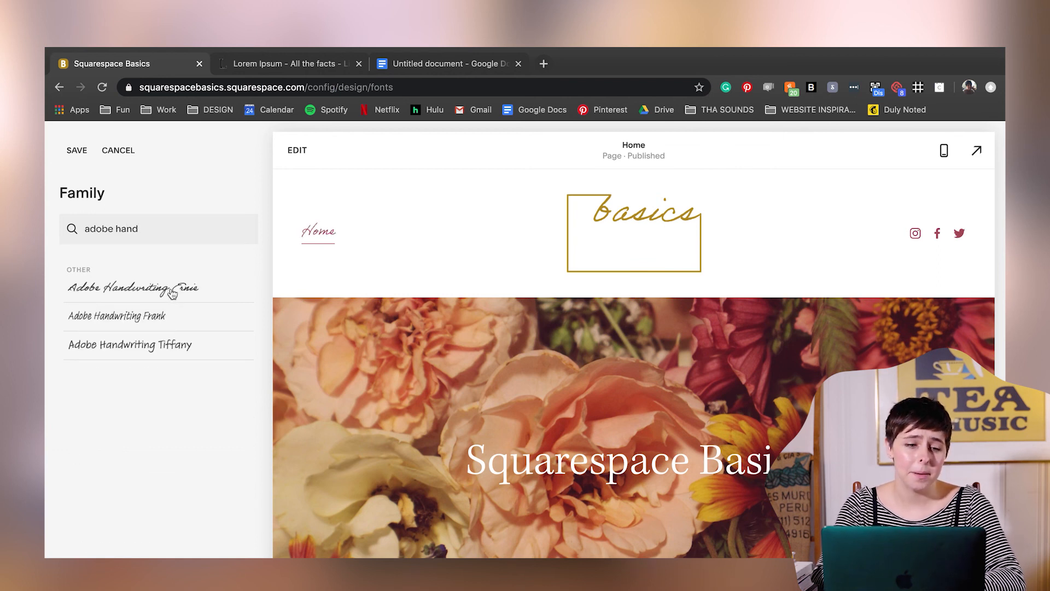
left_click(77, 151)
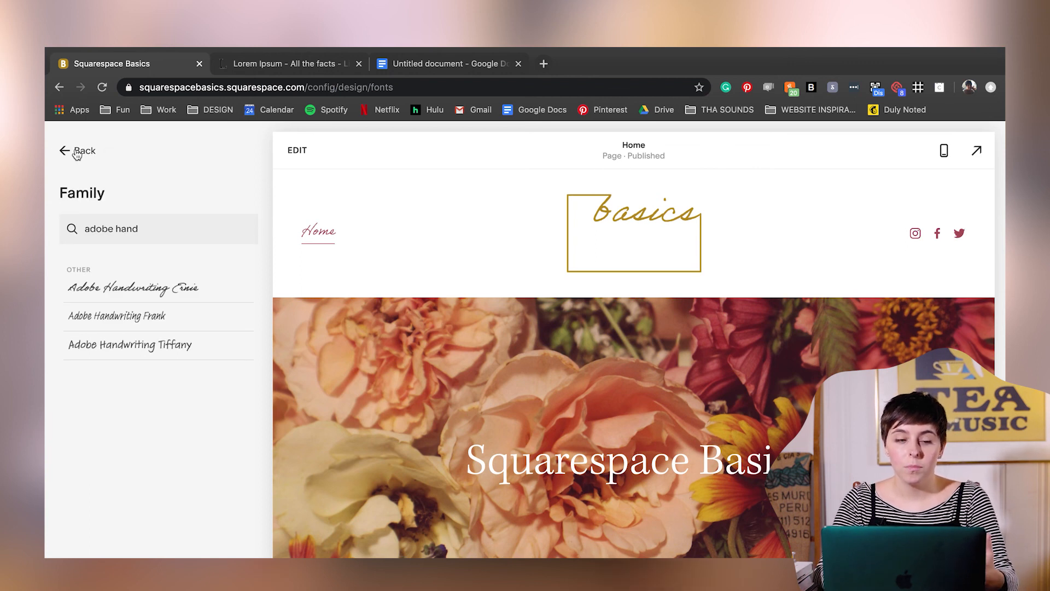
left_click(77, 153)
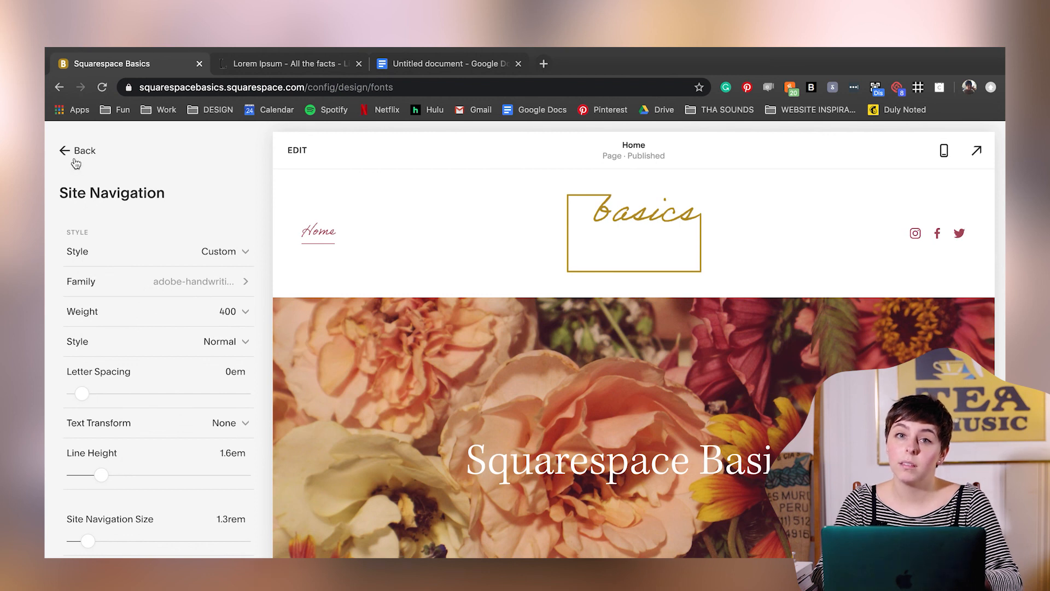
left_click(76, 158)
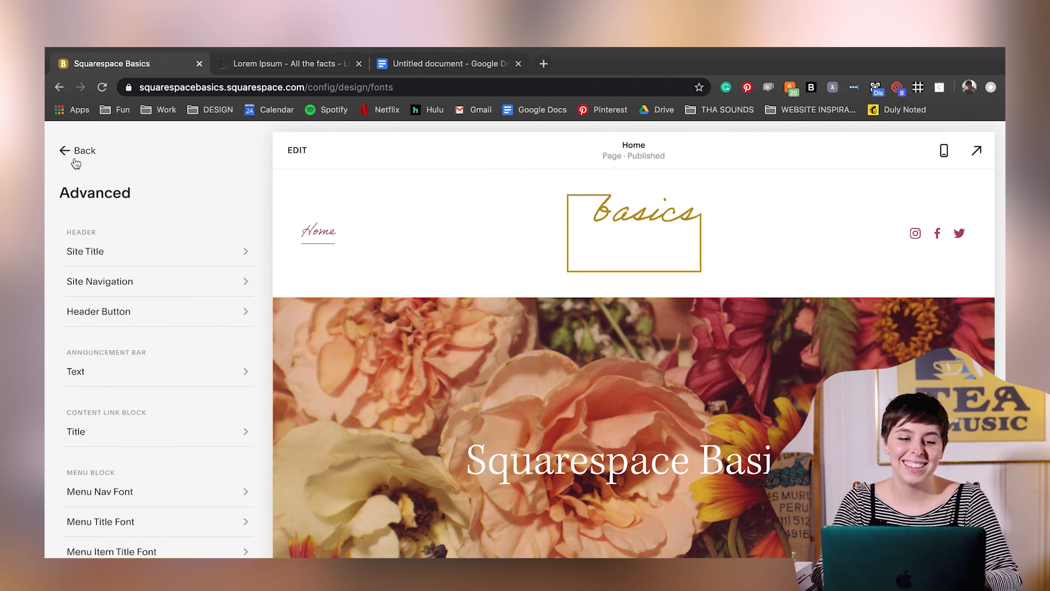